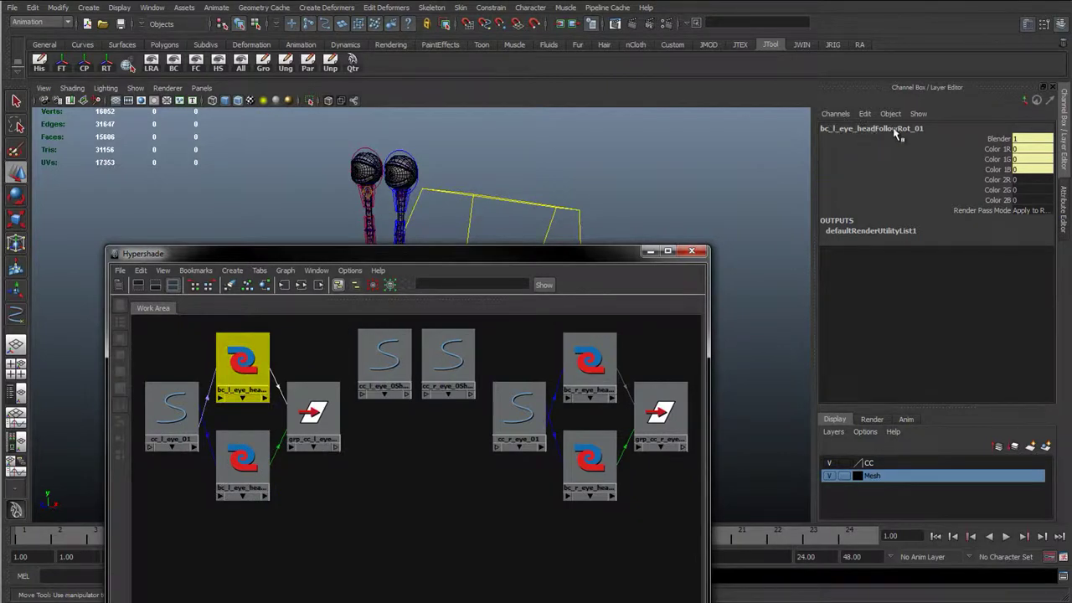
Check the left eye's headFollowTrans blend node, clear the selection and move the Hypershade window clear of the character
{"action": "left_click", "coordinate": [243, 459]}
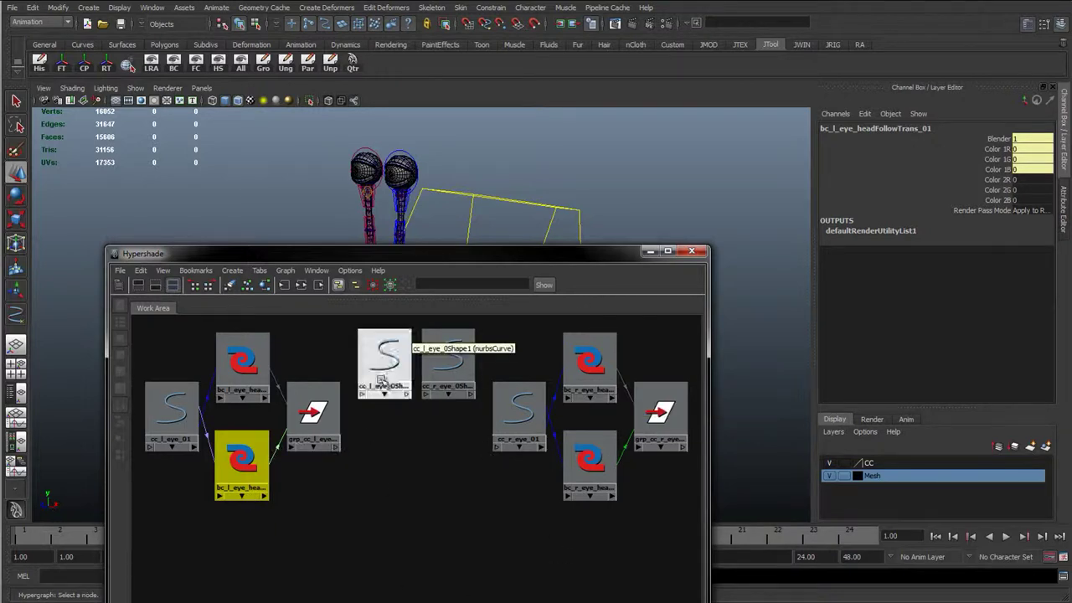
{"action": "left_click", "coordinate": [302, 323]}
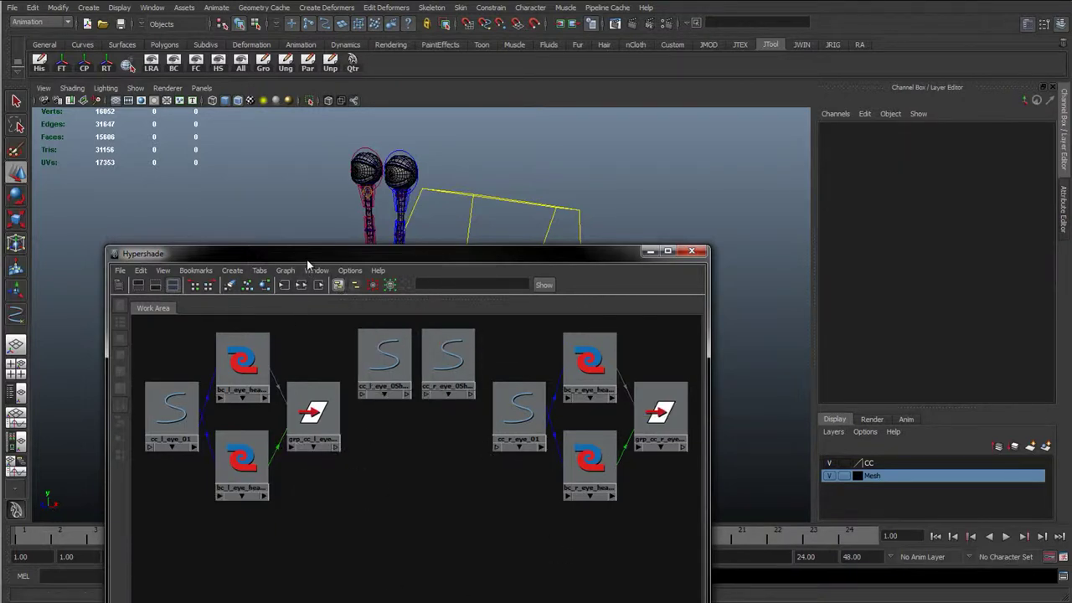
{"action": "left_click_drag", "start_coordinate": [309, 256], "coordinate": [0, 256]}
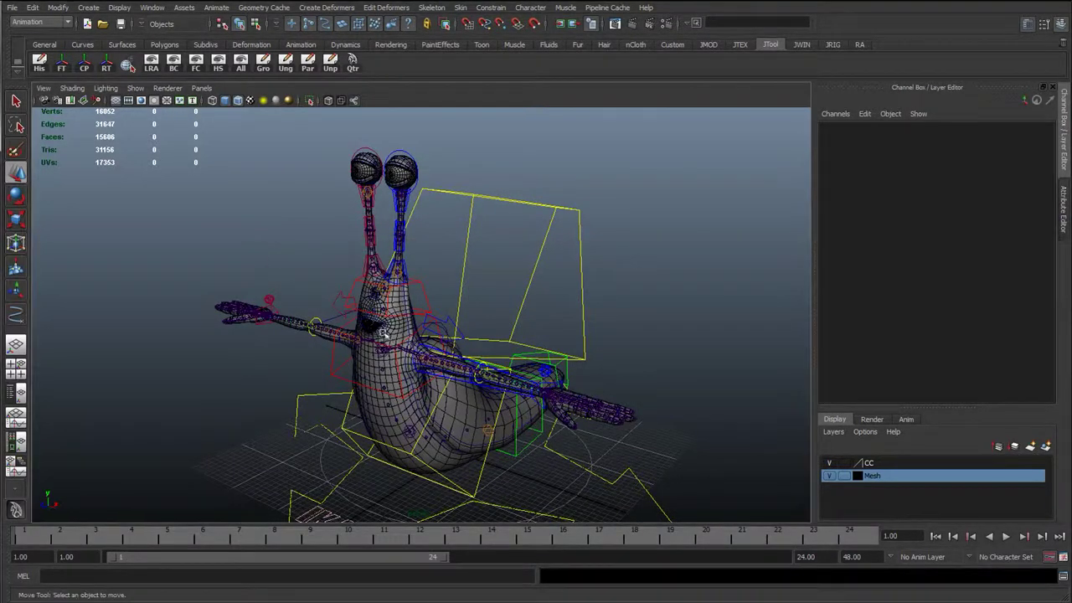
Rotate the upper body control to about -24 degrees in Z and hide the Mesh layer
{"action": "left_click_drag", "start_coordinate": [260, 261], "coordinate": [263, 353], "text": "alt"}
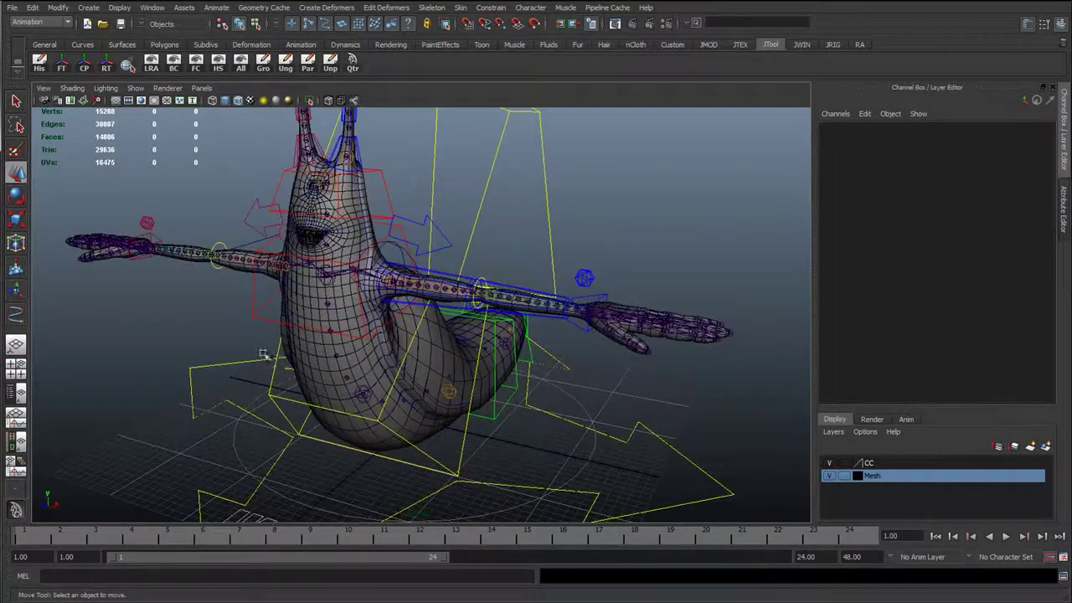
{"action": "left_click", "coordinate": [245, 336]}
{"action": "key", "text": "e"}
{"action": "left_click_drag", "start_coordinate": [360, 284], "coordinate": [449, 307], "text": "alt"}
{"action": "left_click_drag", "start_coordinate": [434, 234], "coordinate": [457, 285]}
{"action": "left_click", "coordinate": [829, 475]}
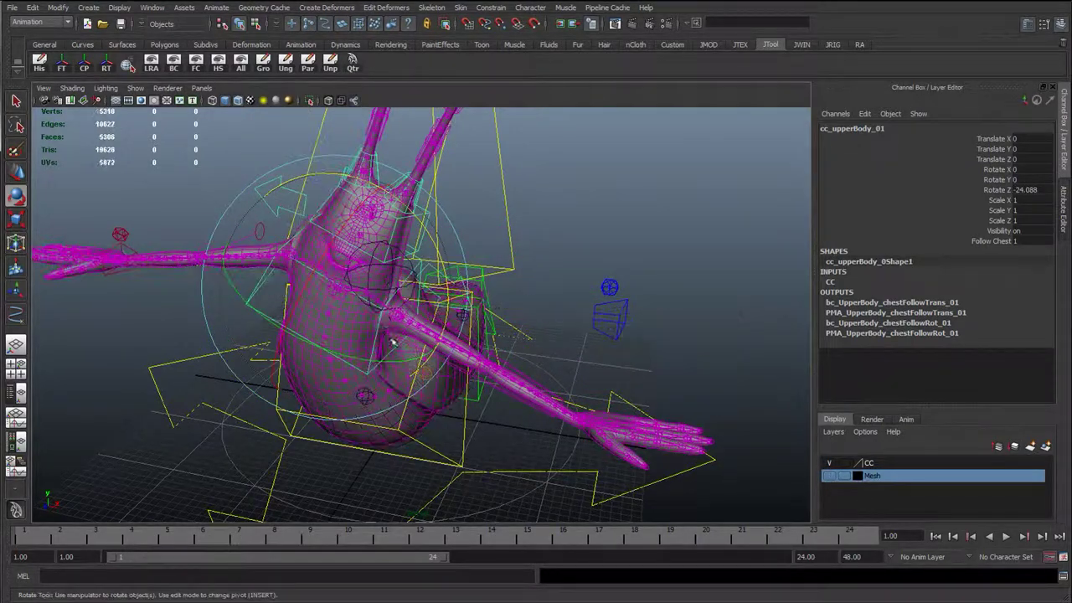
{"action": "mouse_move", "coordinate": [436, 240]}
{"action": "left_mouse_down"}
{"action": "mouse_move", "coordinate": [411, 220]}
{"action": "mouse_move", "coordinate": [440, 241]}
{"action": "left_mouse_up"}
Rotate the left upper arm's FK control cc_l_armFK_01 to lower the arm slightly
{"action": "left_click", "coordinate": [604, 243]}
{"action": "left_click", "coordinate": [492, 390]}
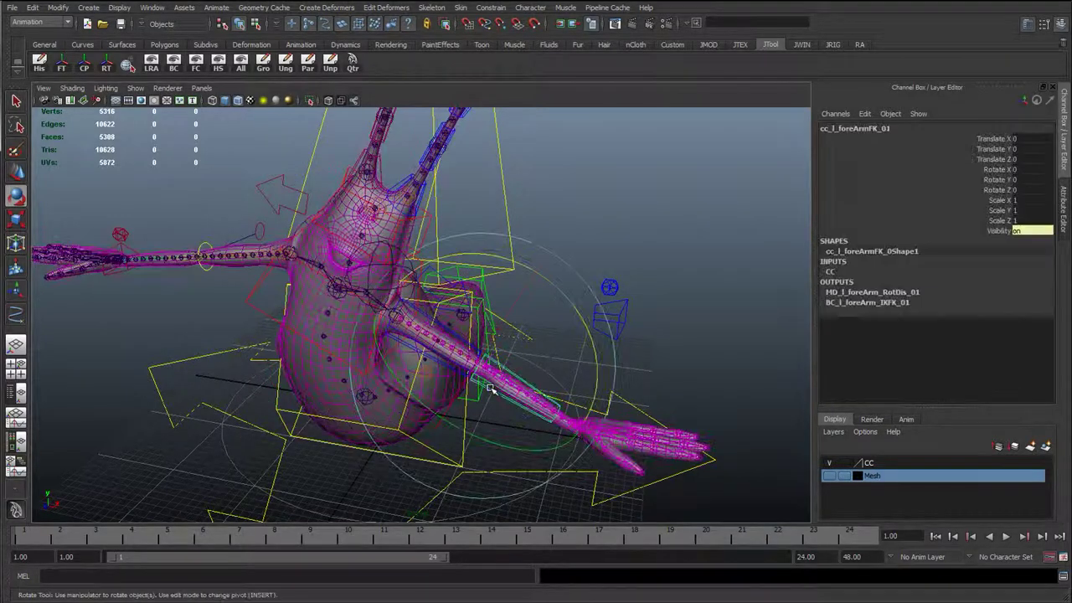
{"action": "key", "text": "q"}
{"action": "left_click", "coordinate": [522, 195]}
{"action": "scroll", "coordinate": [423, 320], "scroll_direction": "up", "scroll_amount": 4}
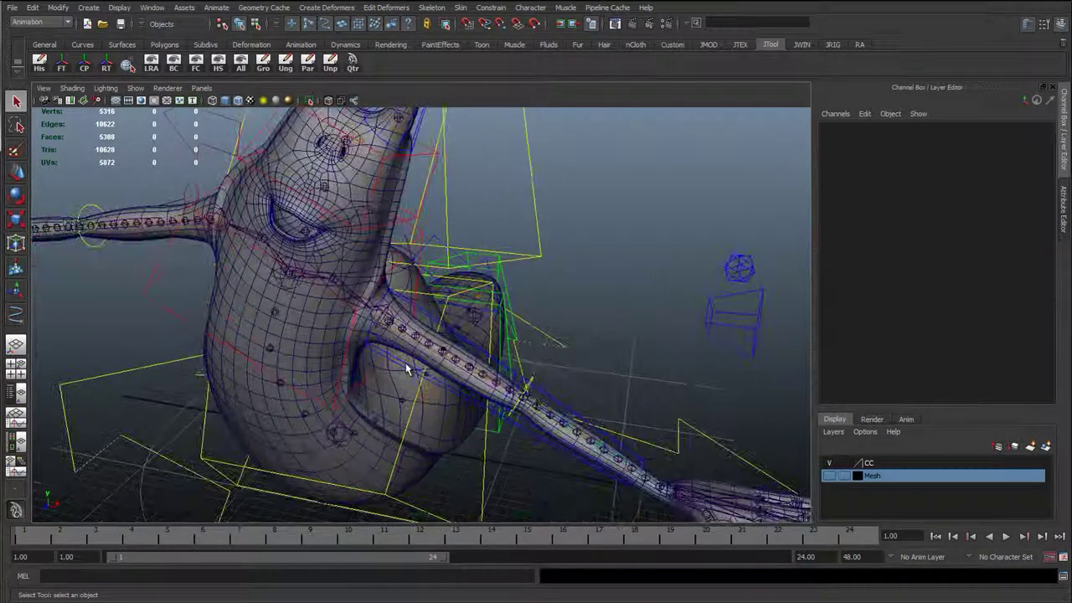
{"action": "left_click", "coordinate": [405, 362]}
{"action": "middle_click_drag", "start_coordinate": [501, 406], "coordinate": [352, 350], "text": "alt"}
{"action": "key", "text": "e"}
{"action": "left_click_drag", "start_coordinate": [296, 343], "coordinate": [271, 360]}
Bend the left elbow by rotating the forearm FK control to about -39 degrees in Y
{"action": "left_click", "coordinate": [356, 425]}
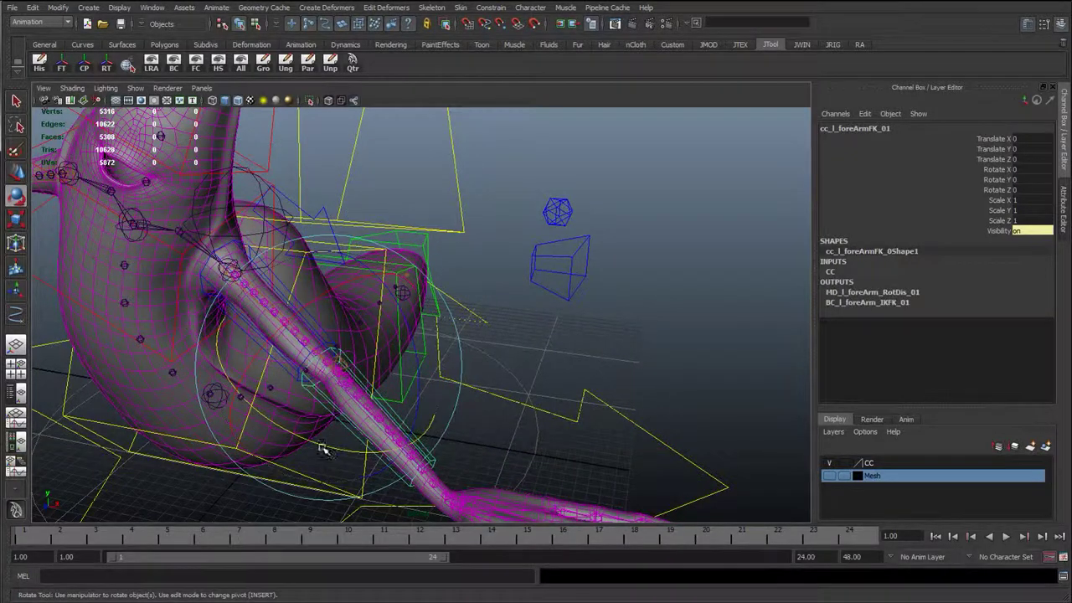
{"action": "left_click_drag", "start_coordinate": [285, 441], "coordinate": [237, 436]}
{"action": "key", "text": "q"}
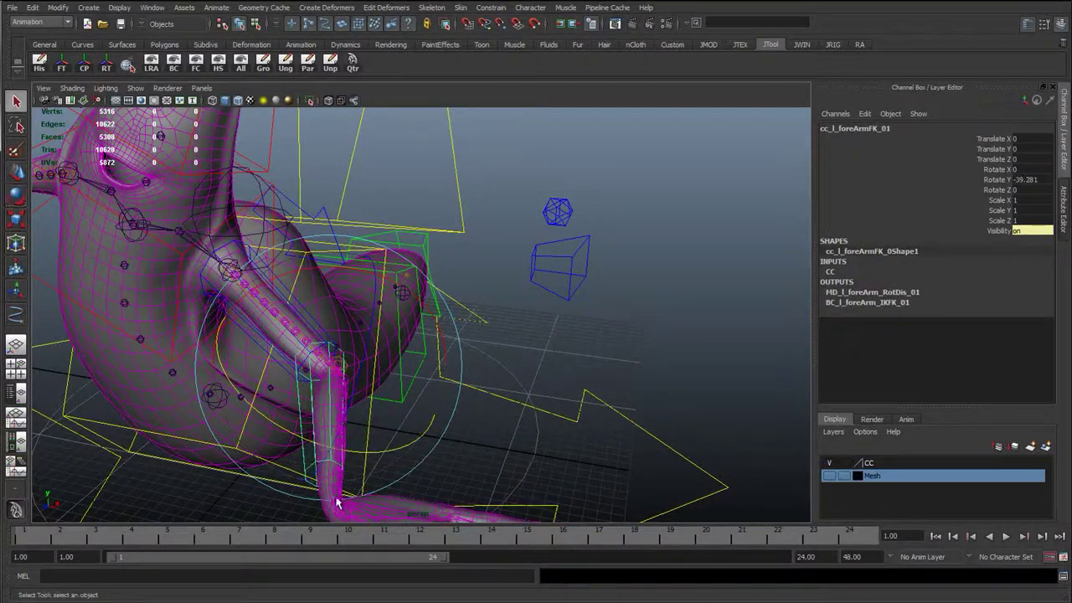
Try moving the left wrist IK control onto the wrist of the bent arm, undoing each move
{"action": "middle_click_drag", "start_coordinate": [295, 390], "coordinate": [293, 431], "text": "alt"}
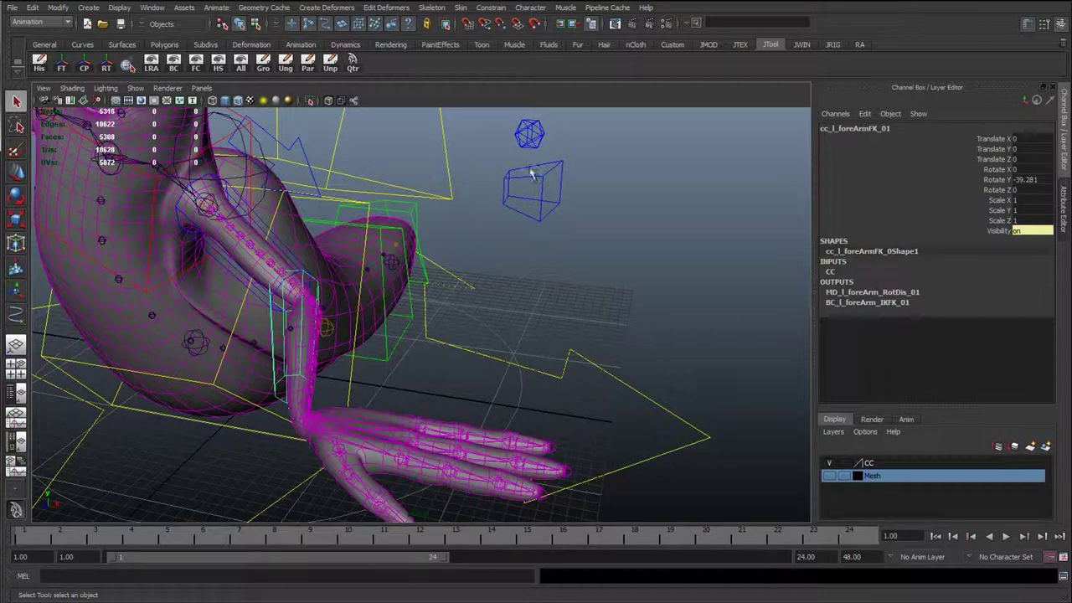
{"action": "left_click", "coordinate": [561, 192]}
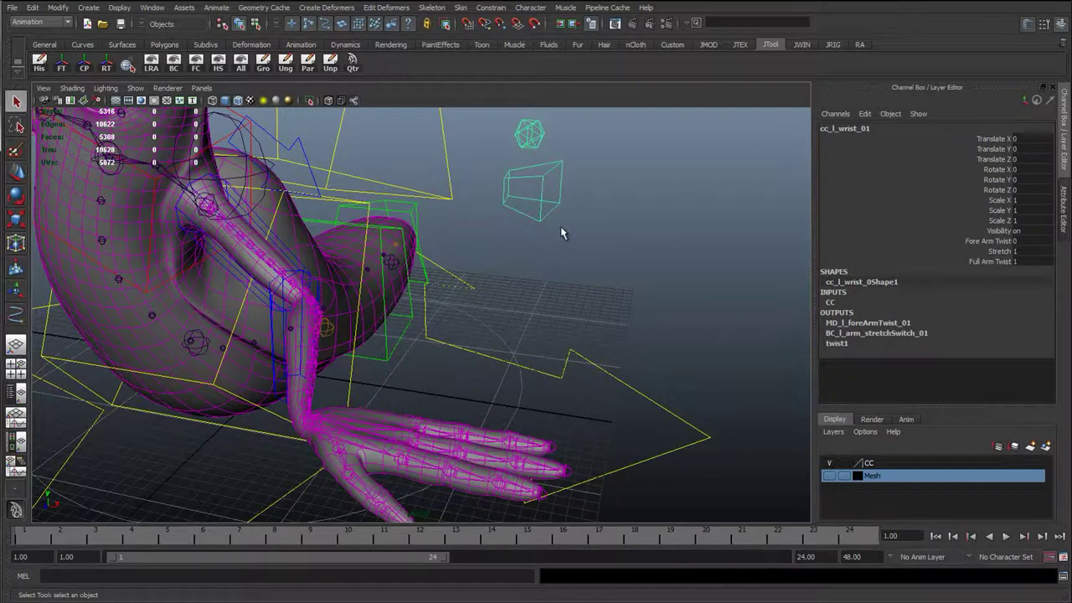
{"action": "key", "text": "w"}
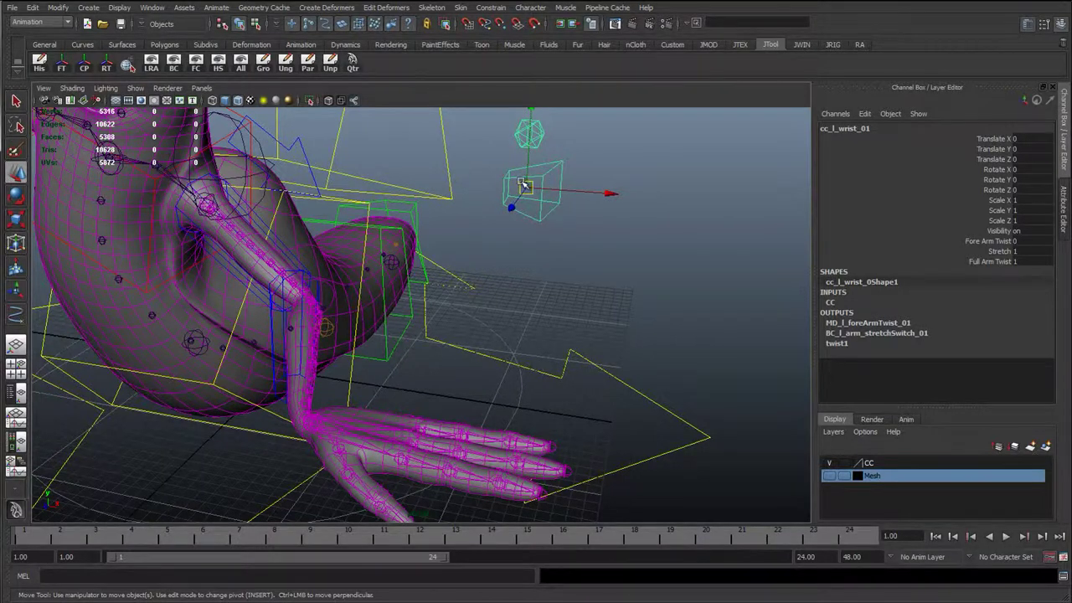
{"action": "left_click_drag", "start_coordinate": [523, 185], "coordinate": [479, 224]}
{"action": "key", "text": "ctrl+z"}
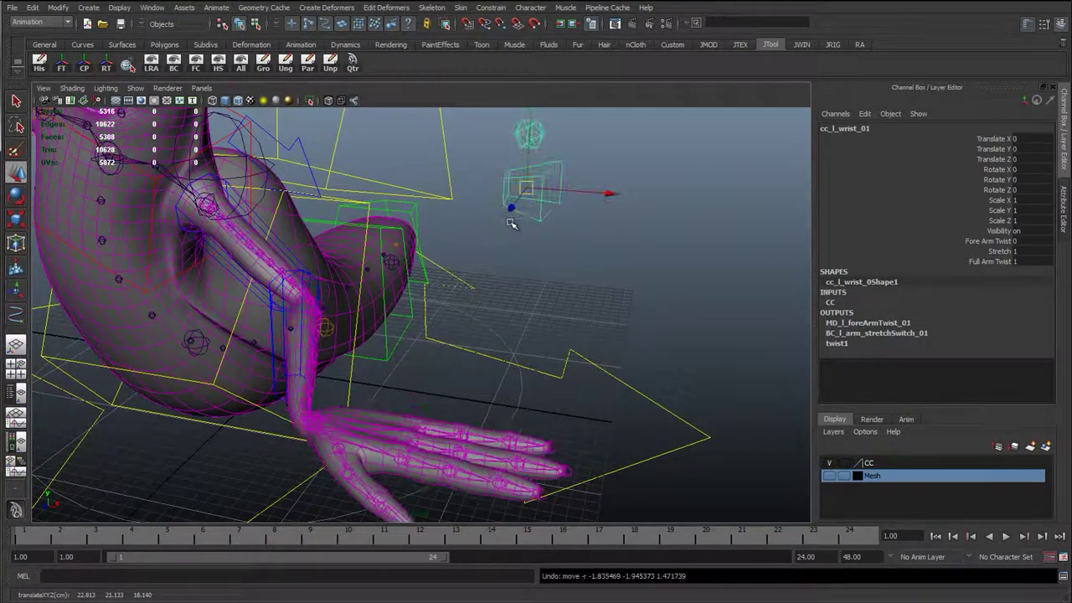
{"action": "left_click_drag", "start_coordinate": [523, 187], "coordinate": [294, 352]}
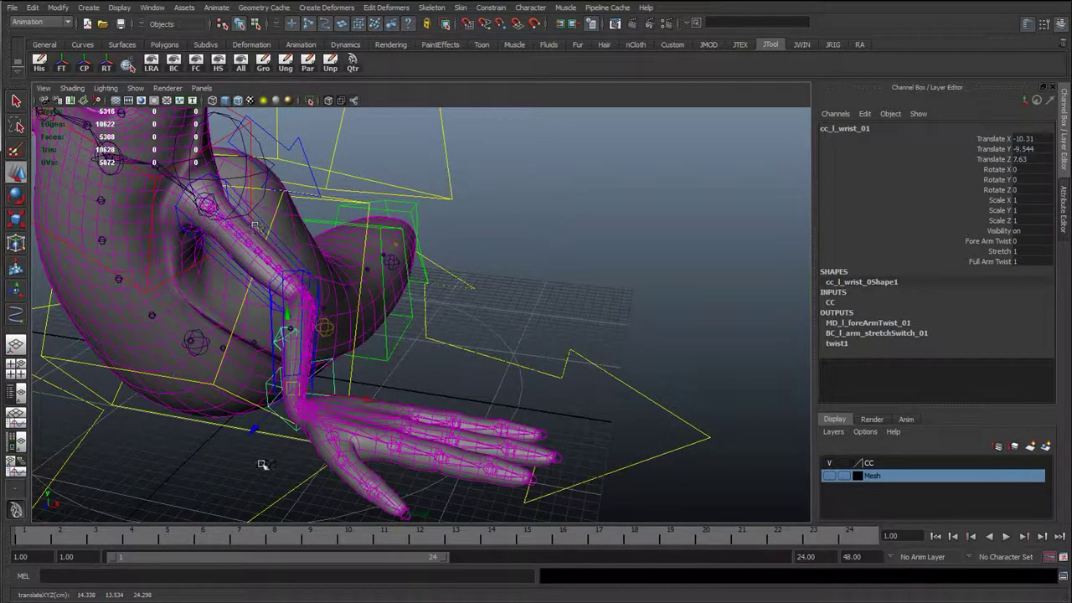
{"action": "key", "text": "ctrl+z"}
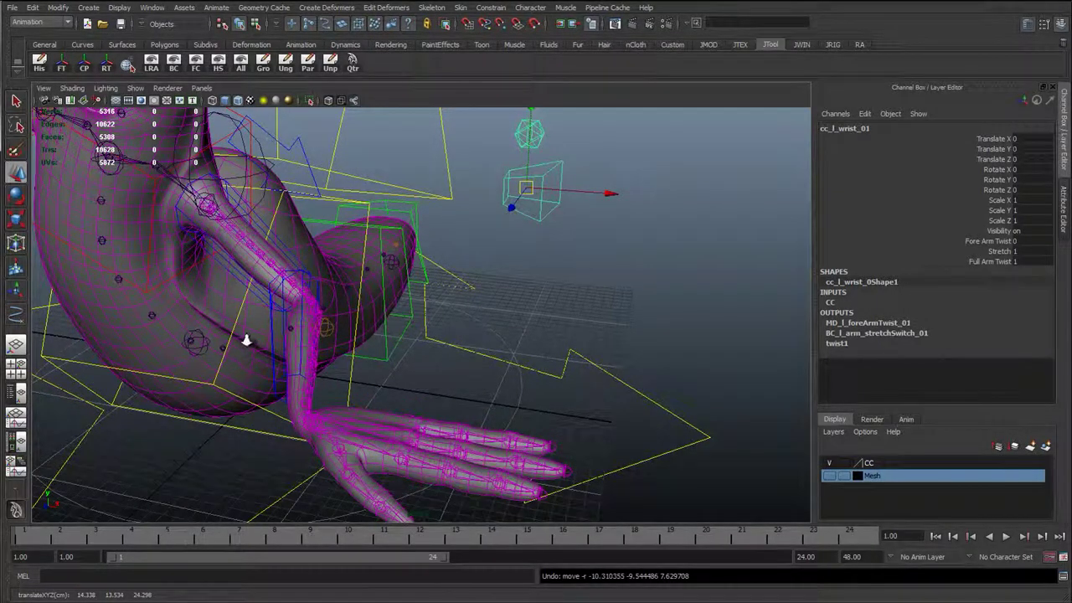
Undo the left arm and forearm FK rotations and the hiding of the Mesh layer
{"action": "key", "text": "ctrl+z"}
{"action": "key", "text": "ctrl+z"}
{"action": "key", "text": "ctrl+z"}
{"action": "key", "text": "ctrl+z"}
{"action": "key", "text": "ctrl+z"}
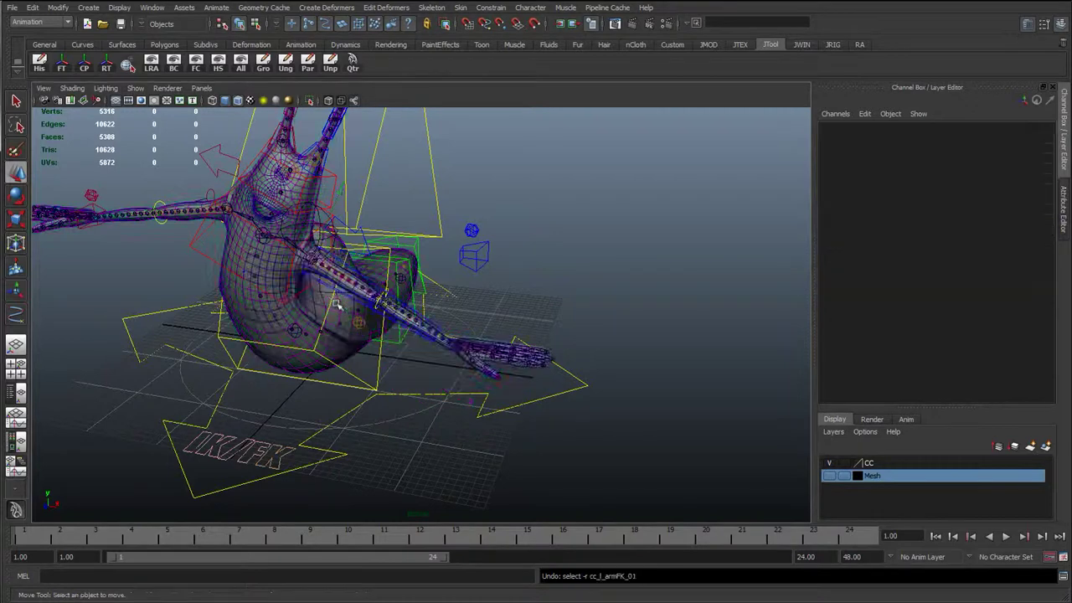
{"action": "key", "text": "ctrl+z"}
{"action": "key", "text": "ctrl+z"}
{"action": "key", "text": "ctrl+z"}
{"action": "key", "text": "ctrl+z"}
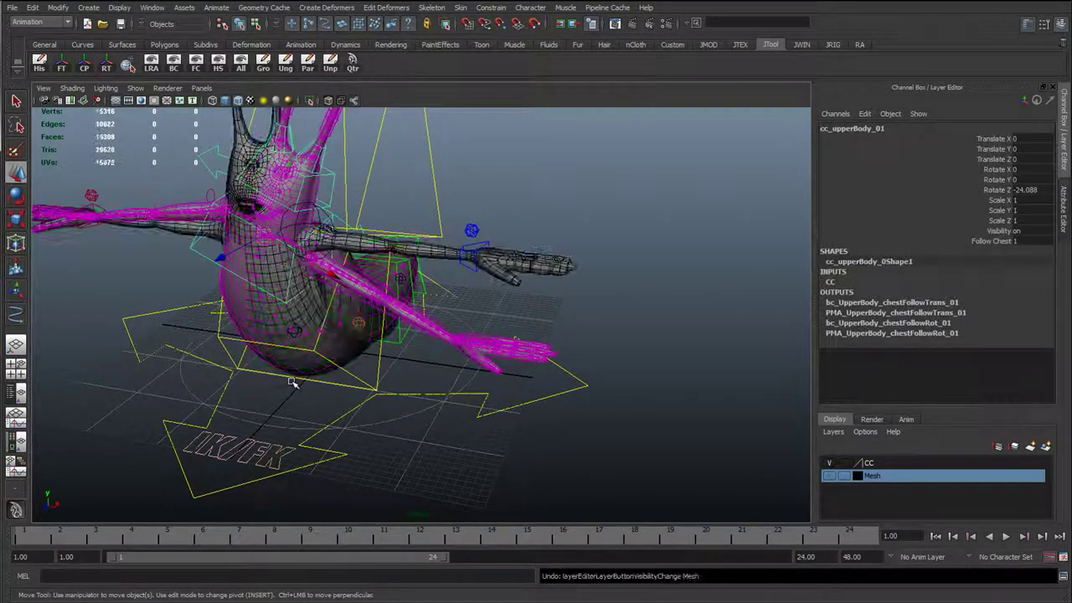
Reset the upper body control's Rotate Z to 0
{"action": "right_click_drag", "start_coordinate": [358, 333], "coordinate": [441, 333], "text": "alt"}
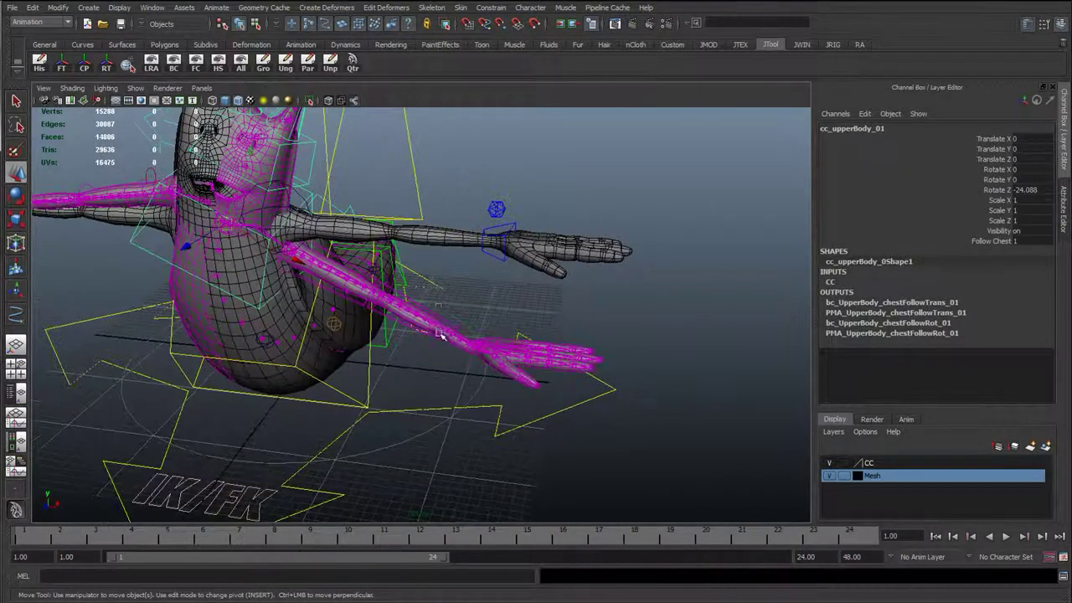
{"action": "left_click", "coordinate": [483, 292]}
{"action": "left_click", "coordinate": [347, 266]}
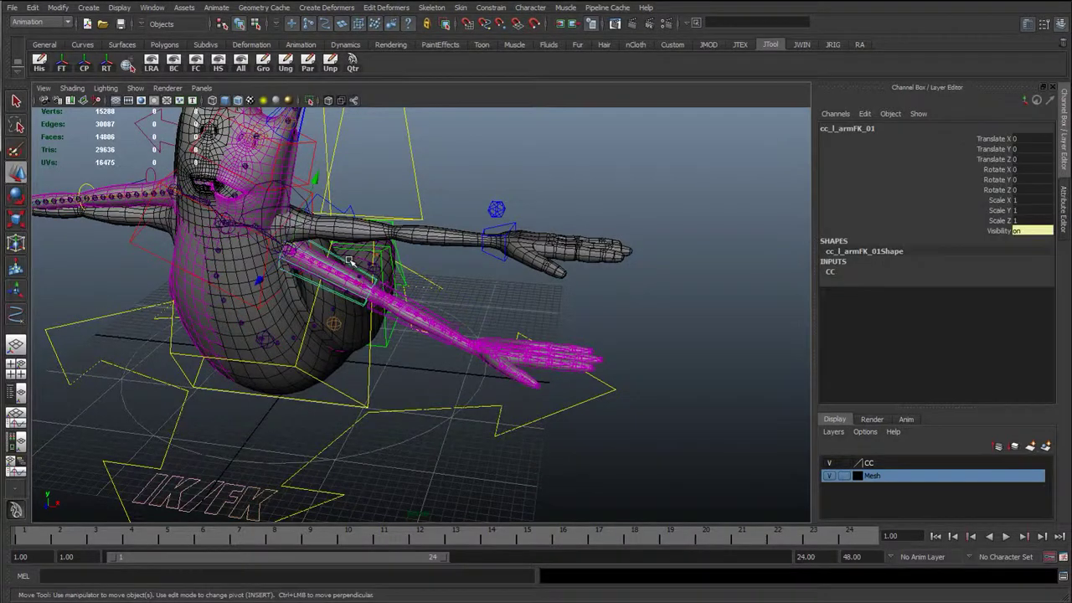
{"action": "left_click_drag", "start_coordinate": [459, 261], "coordinate": [430, 259], "text": "alt"}
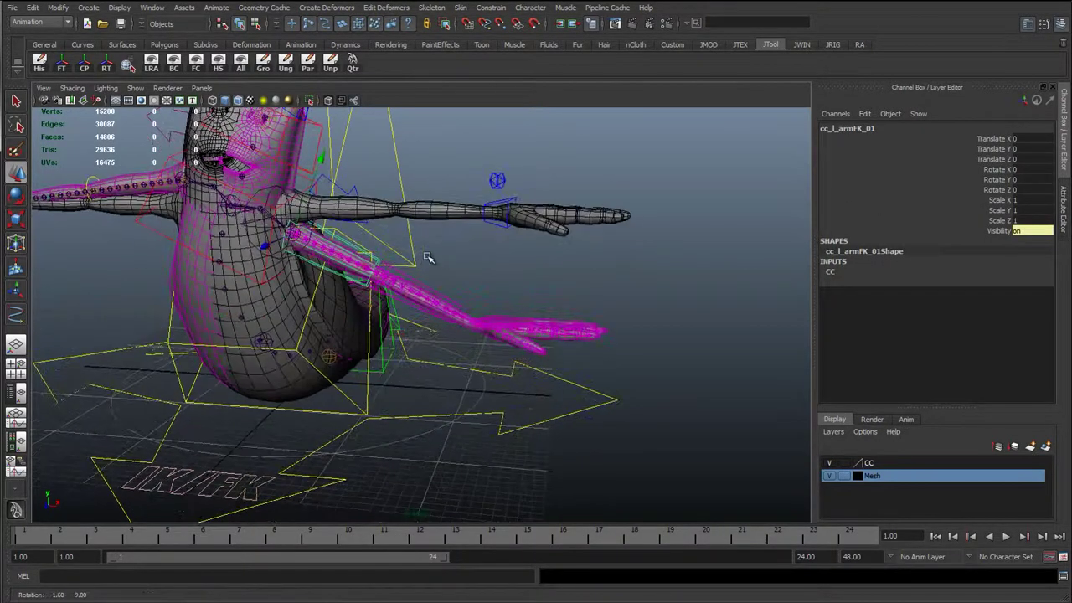
{"action": "left_click", "coordinate": [136, 216]}
{"action": "double_click", "coordinate": [1030, 190]}
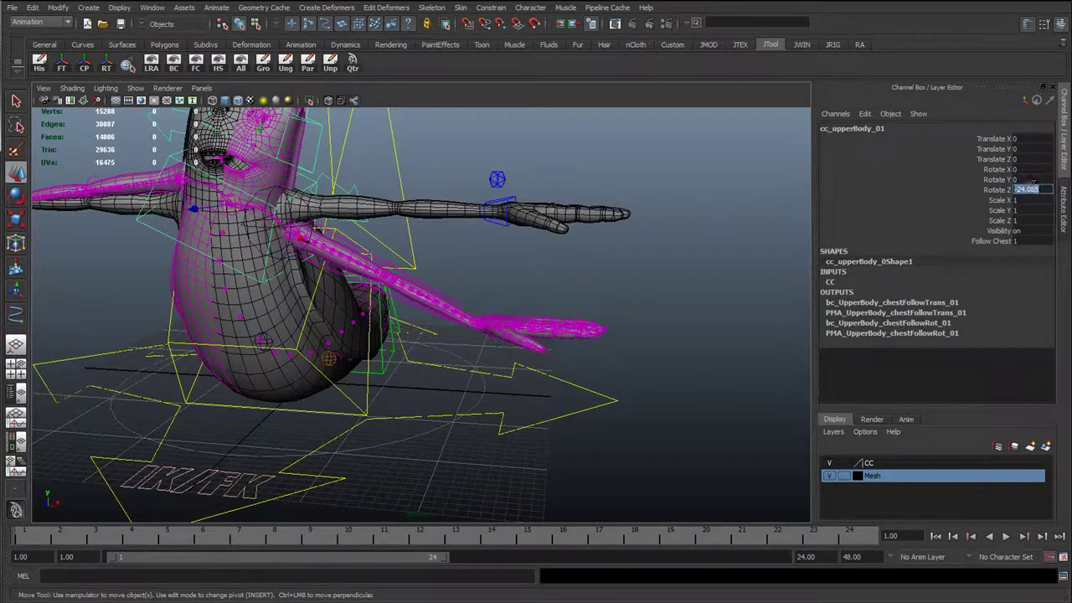
{"action": "type", "text": "0"}
{"action": "key", "text": "Return"}
Lower L Arm IKFK on the global IK/FK control to switch the left arm to IK
{"action": "left_click", "coordinate": [258, 460]}
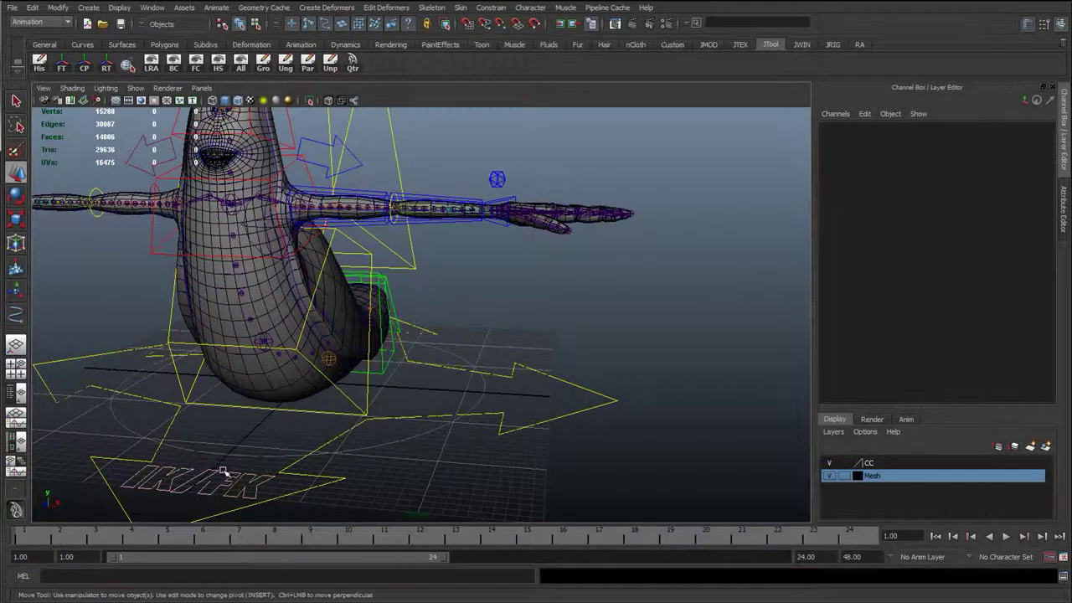
{"action": "left_click", "coordinate": [223, 471]}
{"action": "left_click", "coordinate": [1002, 139]}
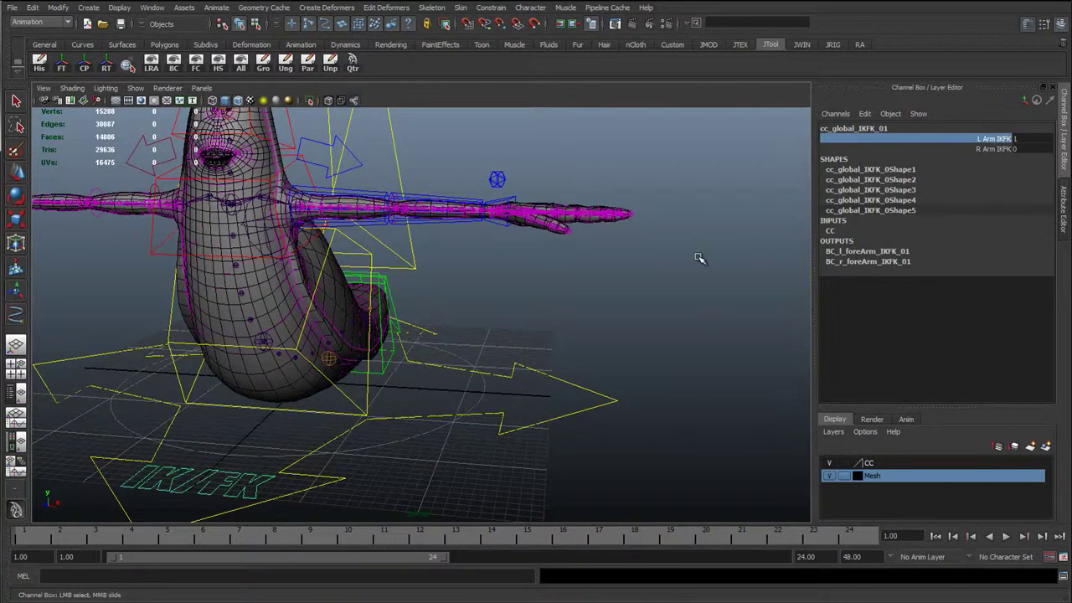
{"action": "middle_click_drag", "start_coordinate": [700, 256], "coordinate": [541, 259]}
{"action": "left_click_drag", "start_coordinate": [541, 259], "coordinate": [494, 285], "text": "alt"}
Hide the Mesh layer and test the left wrist IK control by moving it toward the body, undoing the move
{"action": "key", "text": "w"}
{"action": "left_click", "coordinate": [505, 219]}
{"action": "scroll", "coordinate": [505, 225], "scroll_direction": "up", "scroll_amount": 3}
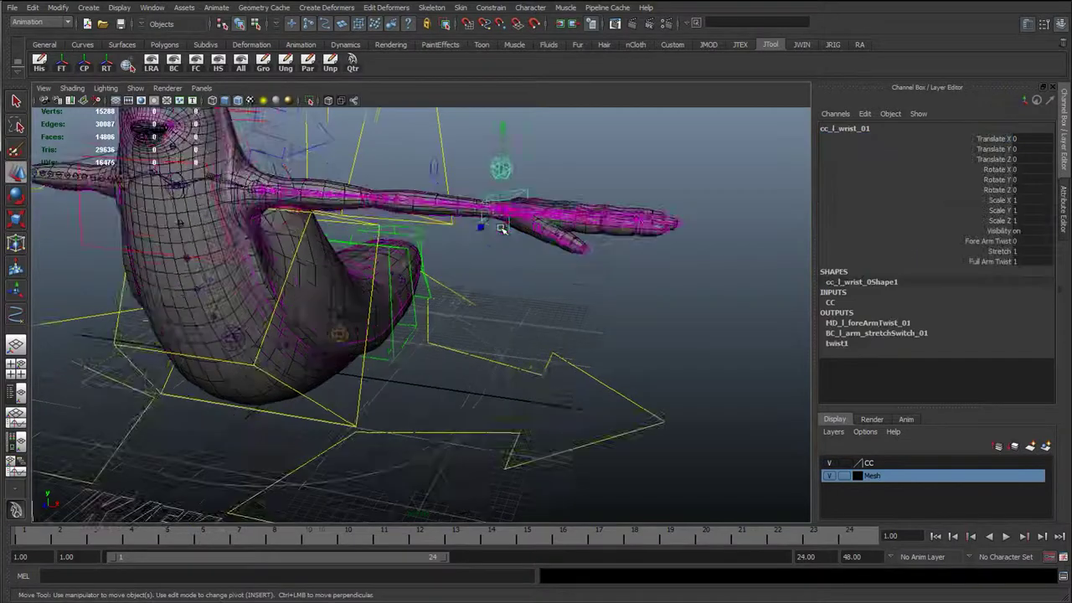
{"action": "middle_click_drag", "start_coordinate": [497, 219], "coordinate": [380, 315], "text": "alt"}
{"action": "left_click", "coordinate": [831, 477]}
{"action": "left_click_drag", "start_coordinate": [601, 441], "coordinate": [710, 441], "text": "alt"}
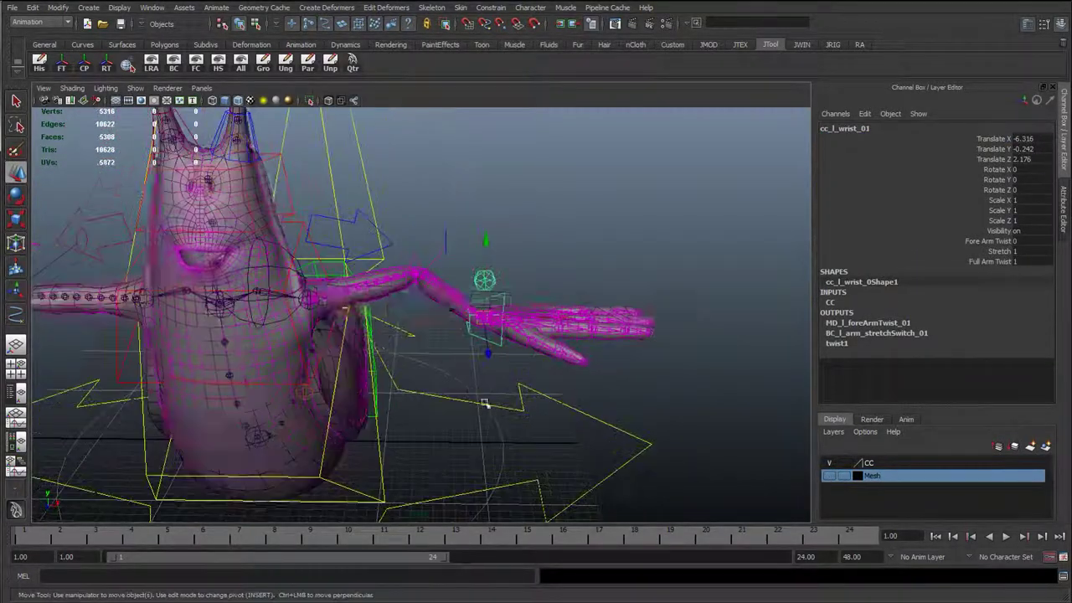
{"action": "key", "text": "ctrl+z"}
{"action": "left_click", "coordinate": [831, 475]}
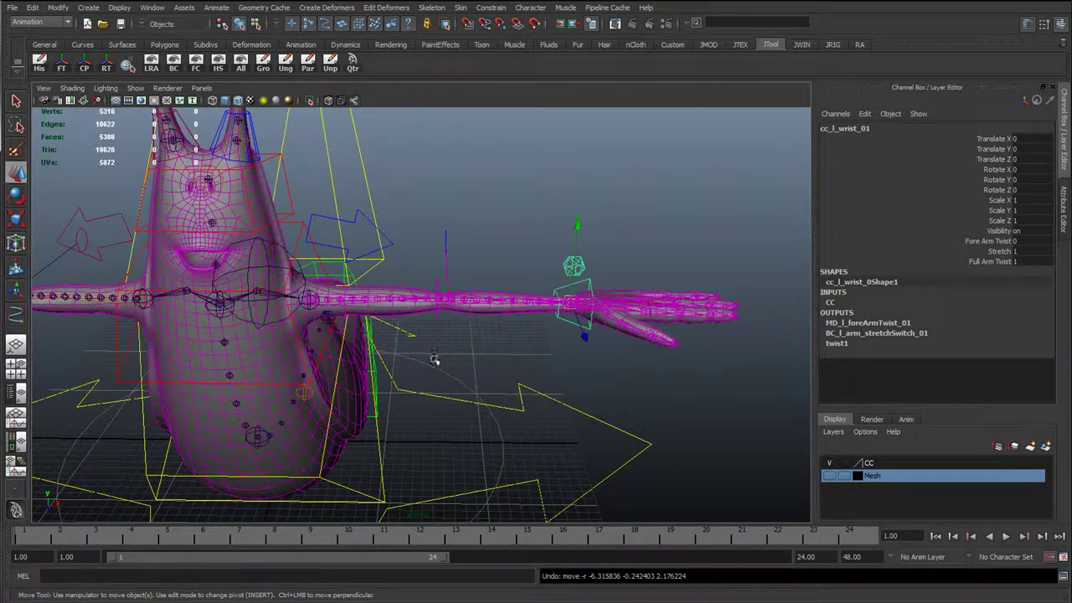
Test rotating the upper body control by about 23 and 36 degrees in Z with the arm in IK, undoing each rotation
{"action": "left_click", "coordinate": [122, 281]}
{"action": "key", "text": "e"}
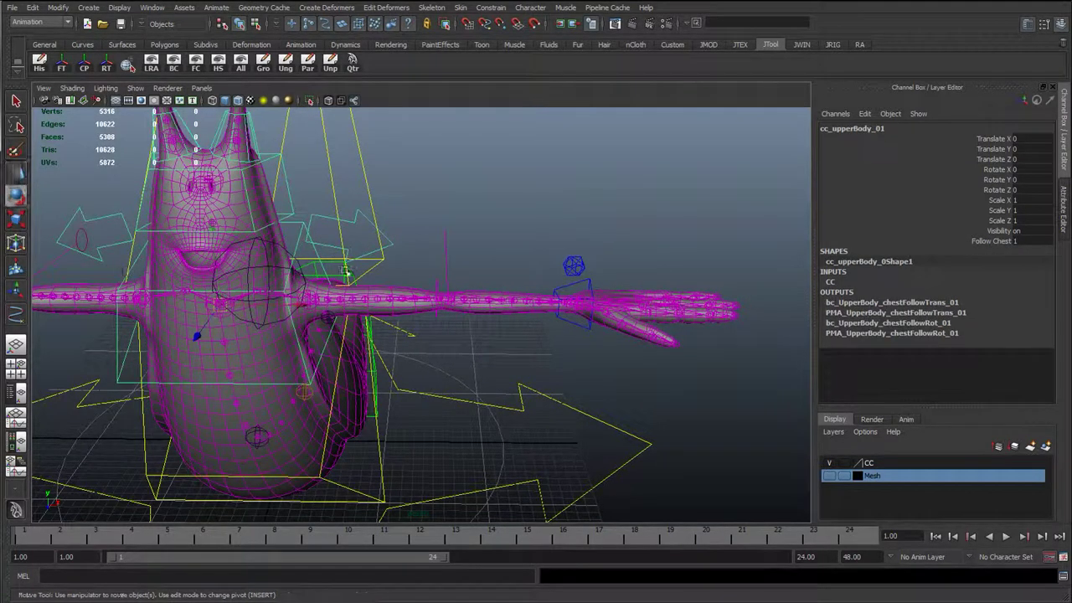
{"action": "left_click_drag", "start_coordinate": [295, 227], "coordinate": [269, 241]}
{"action": "key", "text": "ctrl+z"}
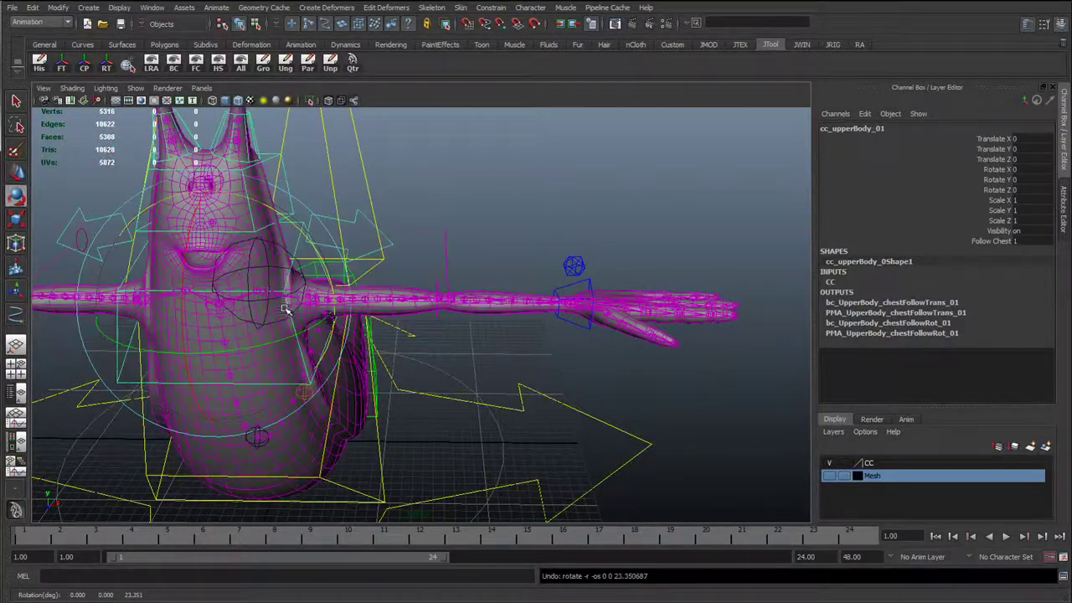
{"action": "left_click_drag", "start_coordinate": [241, 292], "coordinate": [554, 292], "text": "alt"}
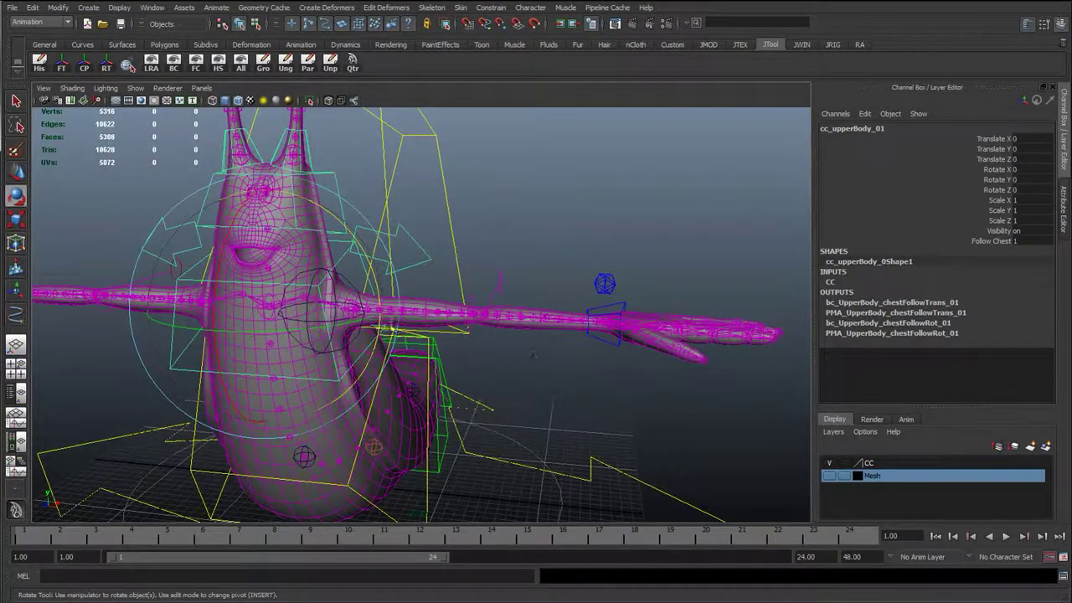
{"action": "left_click_drag", "start_coordinate": [353, 243], "coordinate": [566, 311]}
{"action": "key", "text": "ctrl+z"}
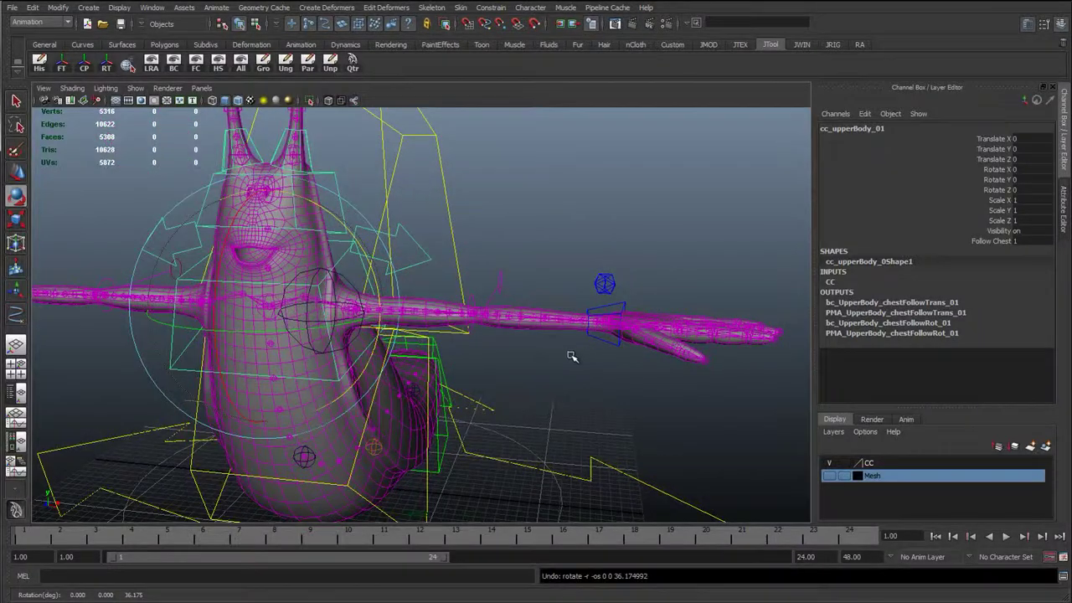
Rotate the upper body control to about -46 degrees in Z to test how the left IK arm reacts
{"action": "left_click_drag", "start_coordinate": [570, 356], "coordinate": [556, 381], "text": "alt"}
{"action": "key", "text": "q"}
{"action": "middle_click_drag", "start_coordinate": [574, 383], "coordinate": [473, 312], "text": "alt"}
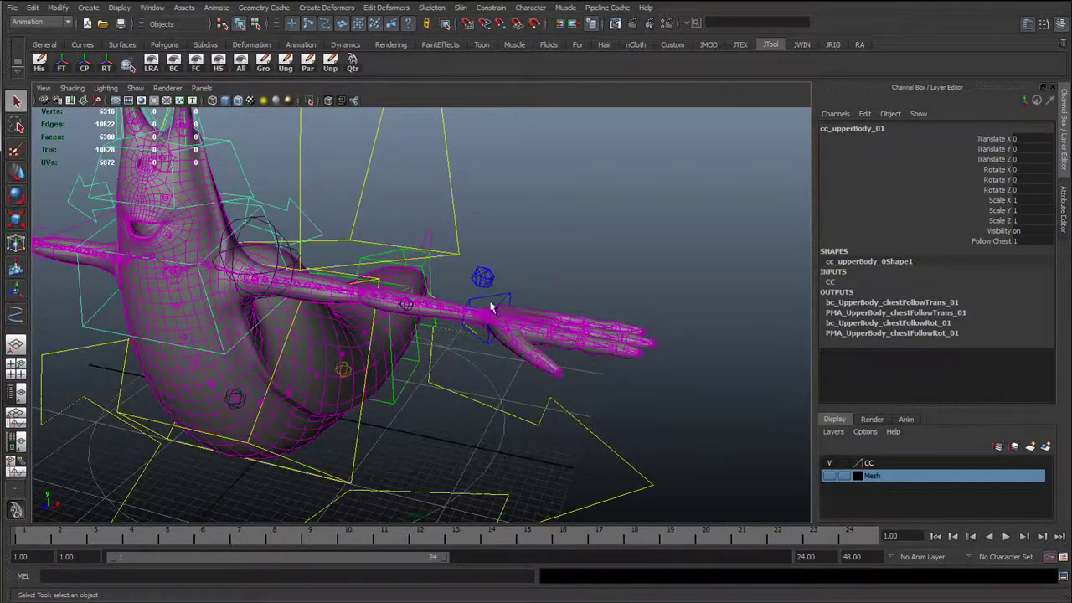
{"action": "left_click_drag", "start_coordinate": [416, 327], "coordinate": [293, 289], "text": "alt"}
{"action": "scroll", "coordinate": [309, 338], "scroll_direction": "up", "scroll_amount": 3}
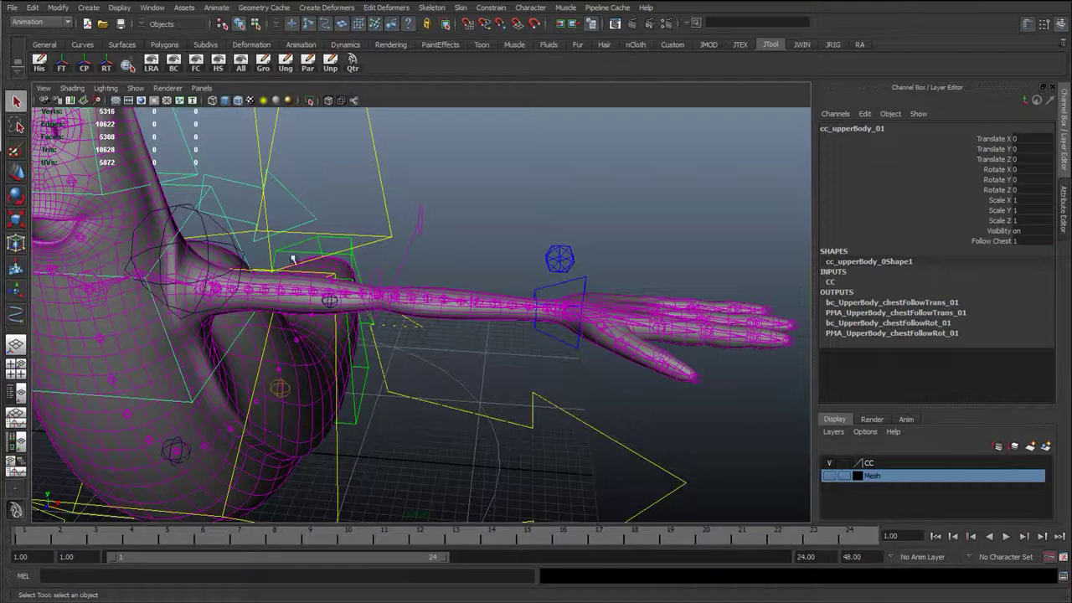
{"action": "left_click", "coordinate": [585, 280]}
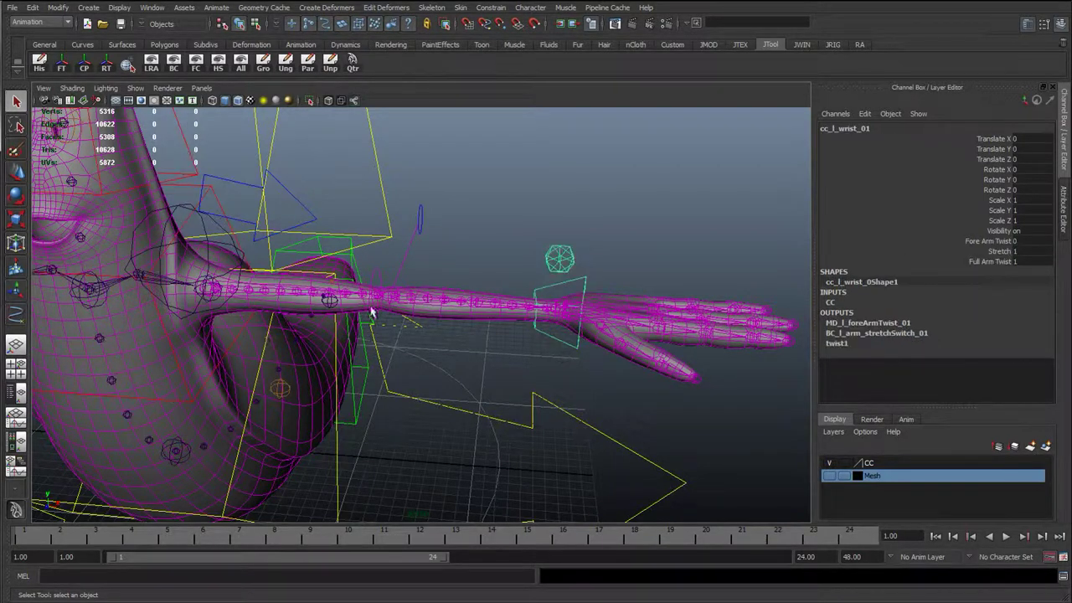
{"action": "left_click", "coordinate": [192, 187]}
{"action": "key", "text": "w"}
{"action": "key", "text": "e"}
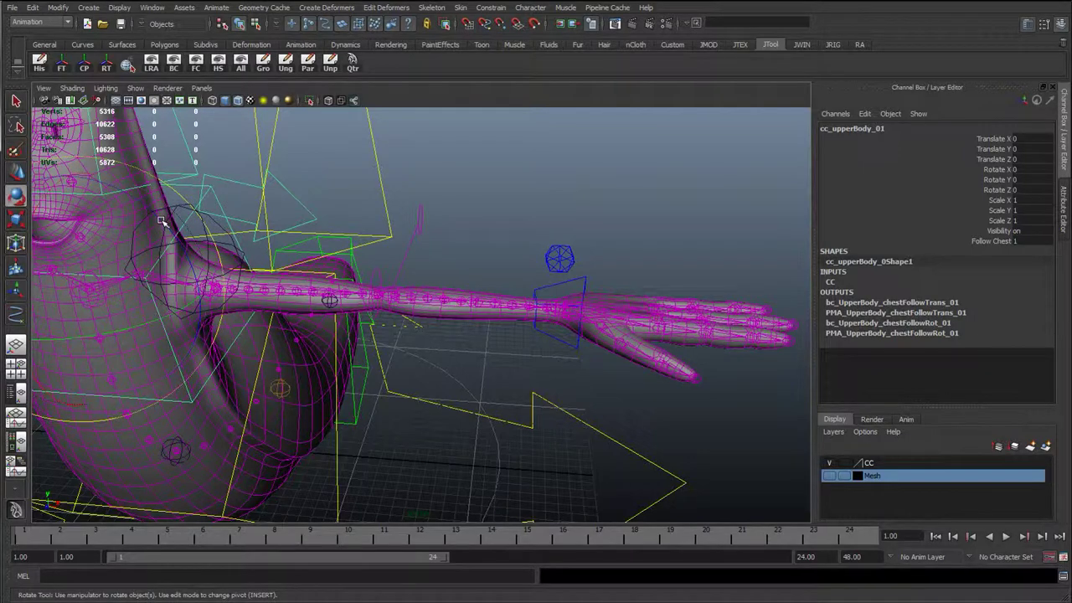
{"action": "left_click_drag", "start_coordinate": [161, 221], "coordinate": [469, 297]}
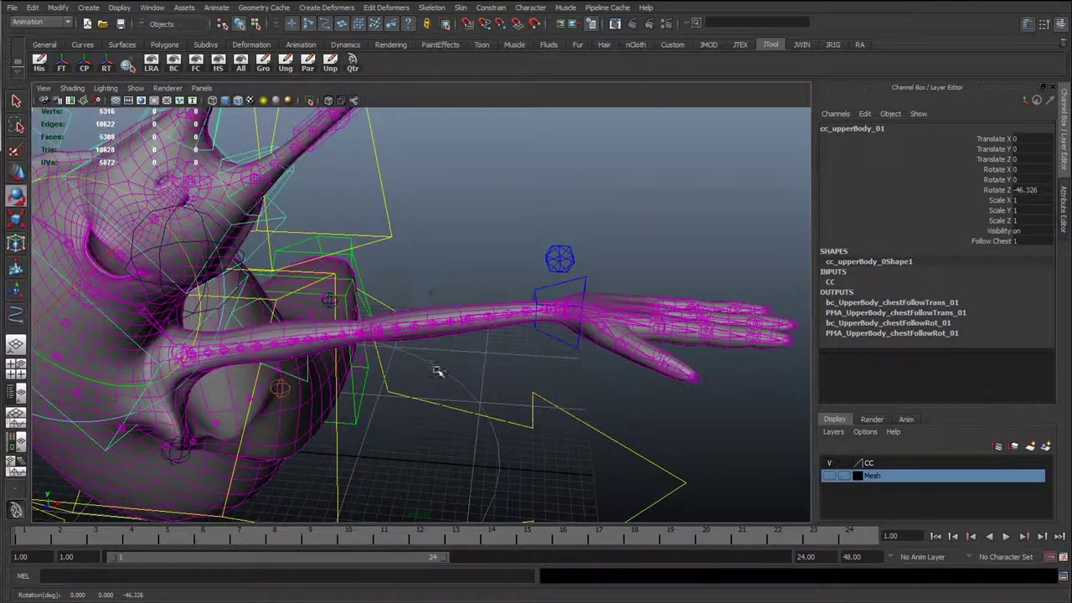
Rotate the upper body control a little further in Z, undo its test rotations and deselect it
{"action": "left_click_drag", "start_coordinate": [437, 371], "coordinate": [344, 250]}
{"action": "key", "text": "ctrl+z"}
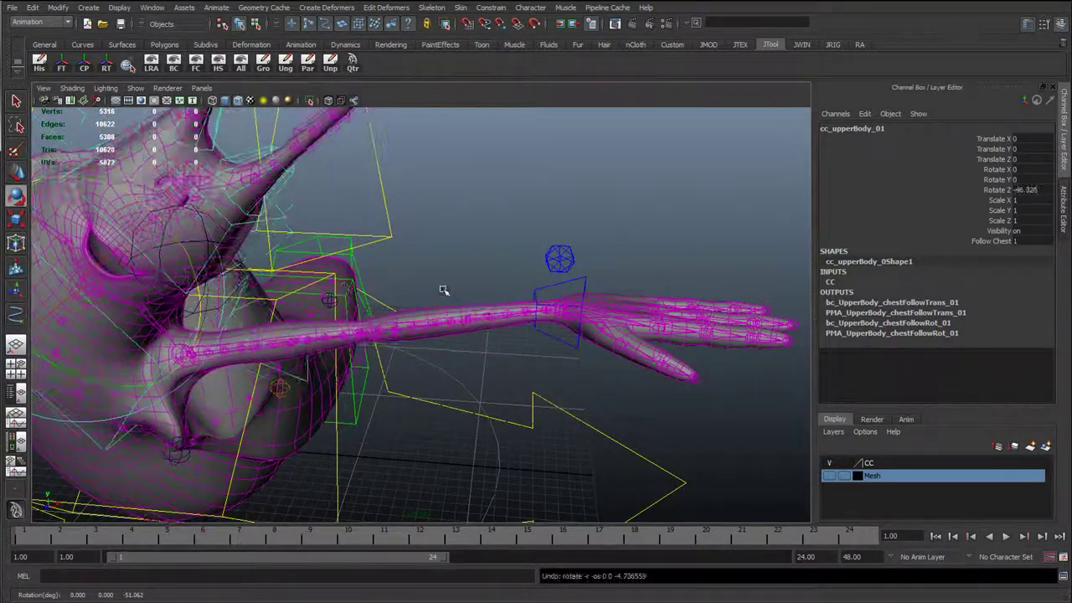
{"action": "key", "text": "ctrl+z"}
{"action": "key", "text": "q"}
{"action": "left_click", "coordinate": [412, 327]}
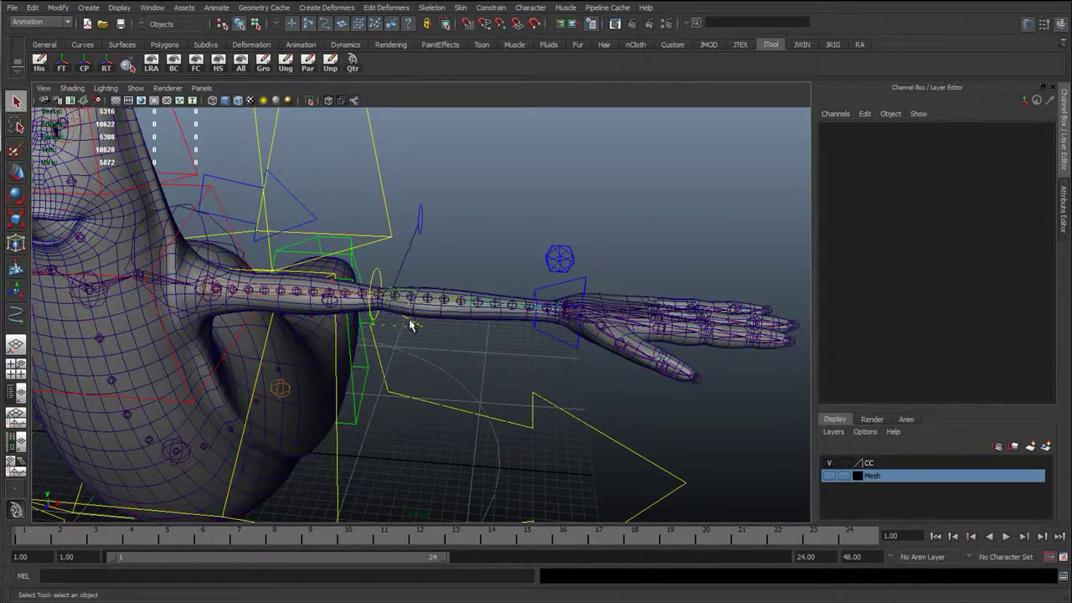
Hide polygon geometry in the viewport so only the joints and control curves are displayed
{"action": "left_click_drag", "start_coordinate": [412, 327], "coordinate": [186, 157], "text": "alt"}
{"action": "left_click", "coordinate": [140, 88]}
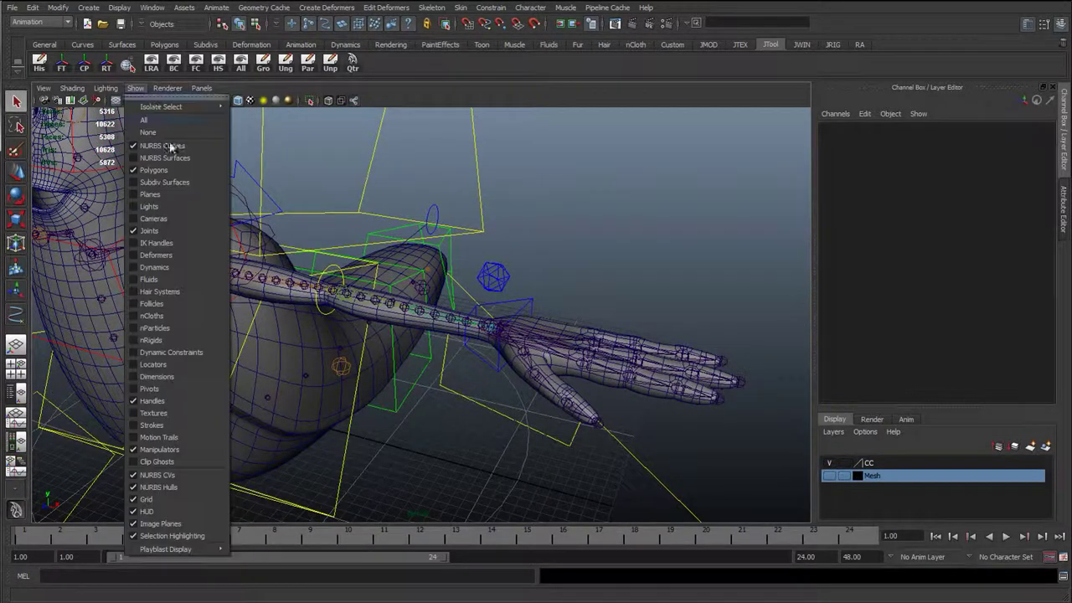
{"action": "left_click", "coordinate": [161, 177]}
{"action": "left_click_drag", "start_coordinate": [479, 384], "coordinate": [898, 224], "text": "alt"}
Display the Outliner beside the viewport and put the left wrist control cc_l_wrist_01 into a new group of its own
{"action": "left_click", "coordinate": [515, 318]}
{"action": "key", "text": "w"}
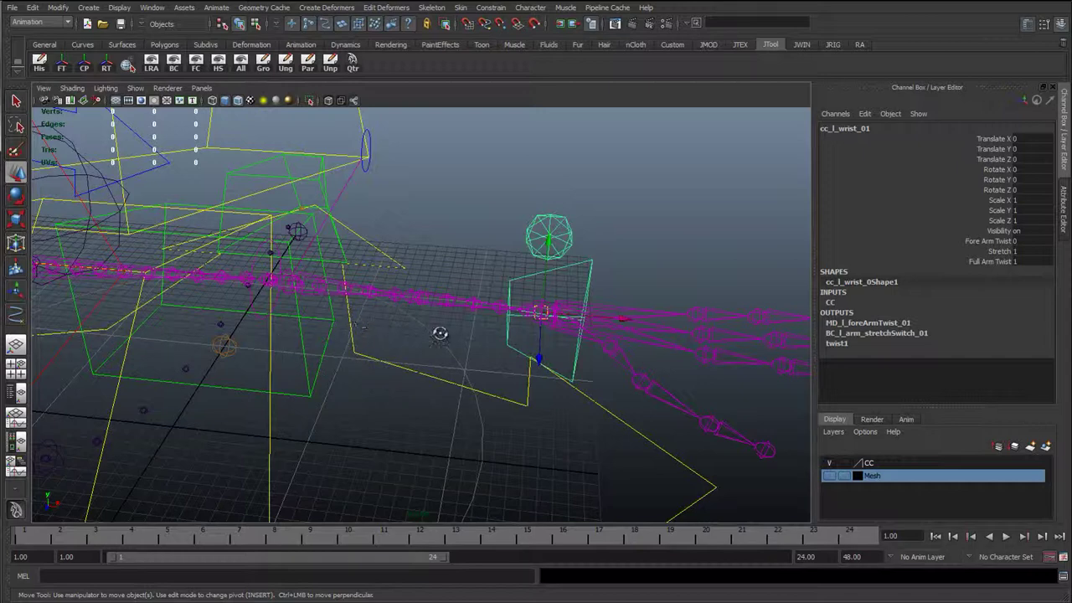
{"action": "left_click_drag", "start_coordinate": [439, 334], "coordinate": [351, 354], "text": "alt"}
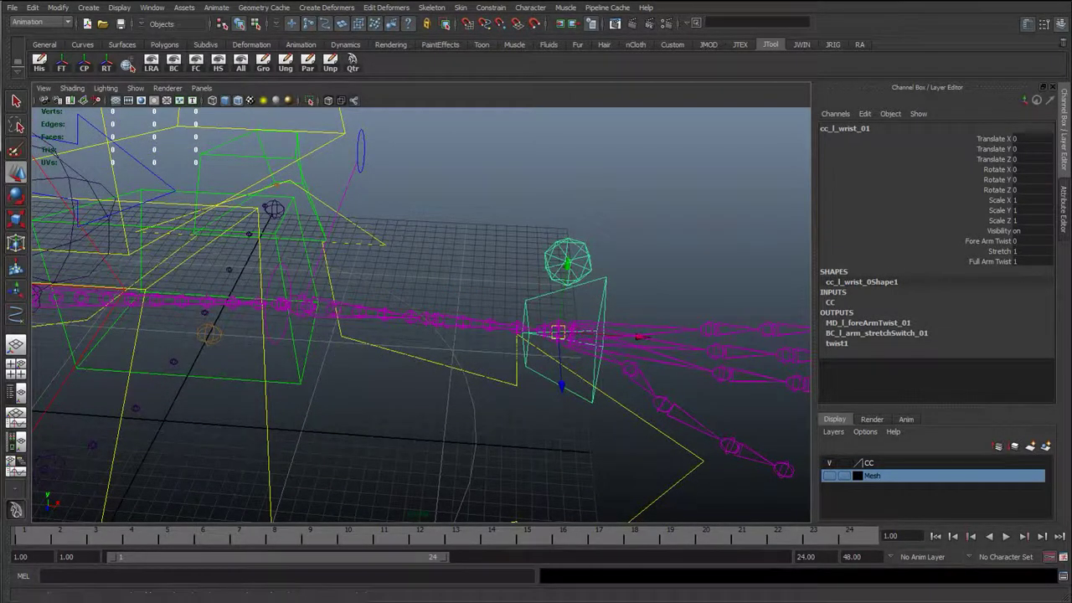
{"action": "left_click", "coordinate": [16, 393]}
{"action": "key", "text": "f"}
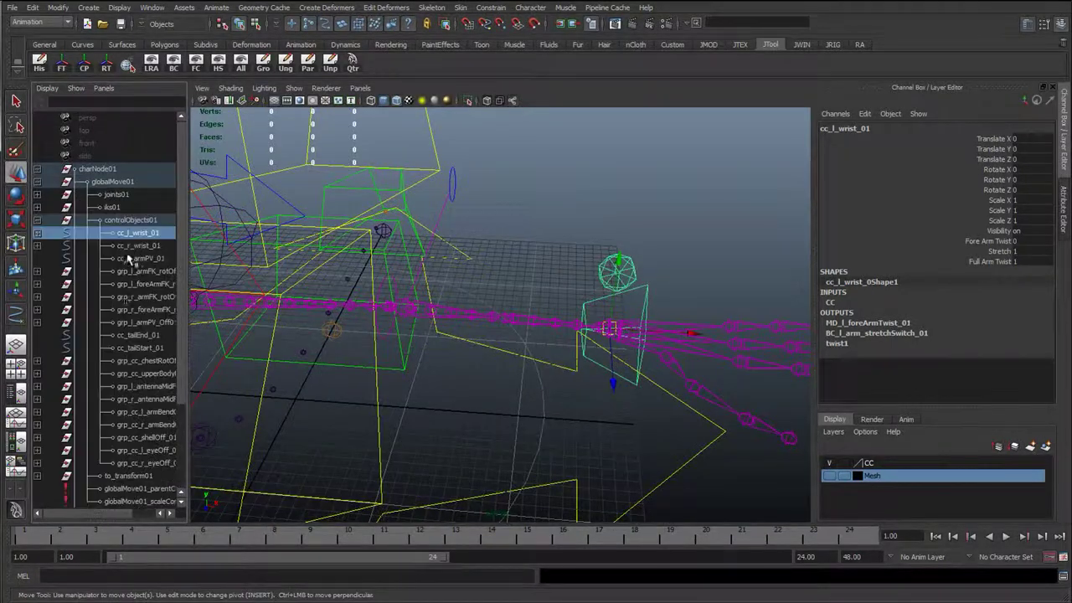
{"action": "key", "text": "ctrl+g"}
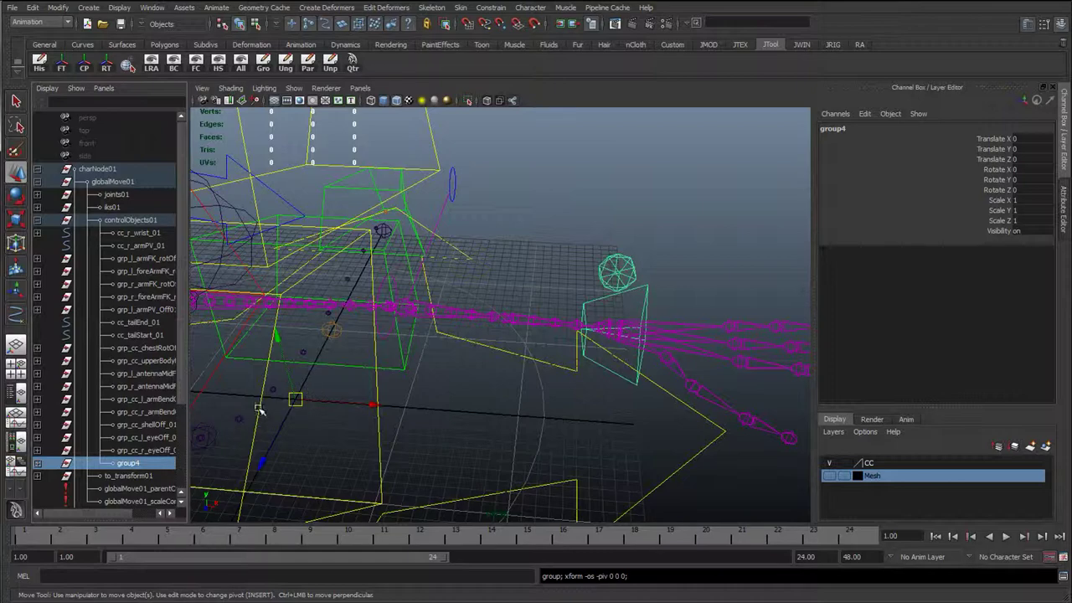
Examine the overlapping joints at the left elbow to identify where the new group's pivot belongs
{"action": "key", "text": "Insert"}
{"action": "right_click_drag", "start_coordinate": [397, 395], "coordinate": [464, 397], "text": "alt"}
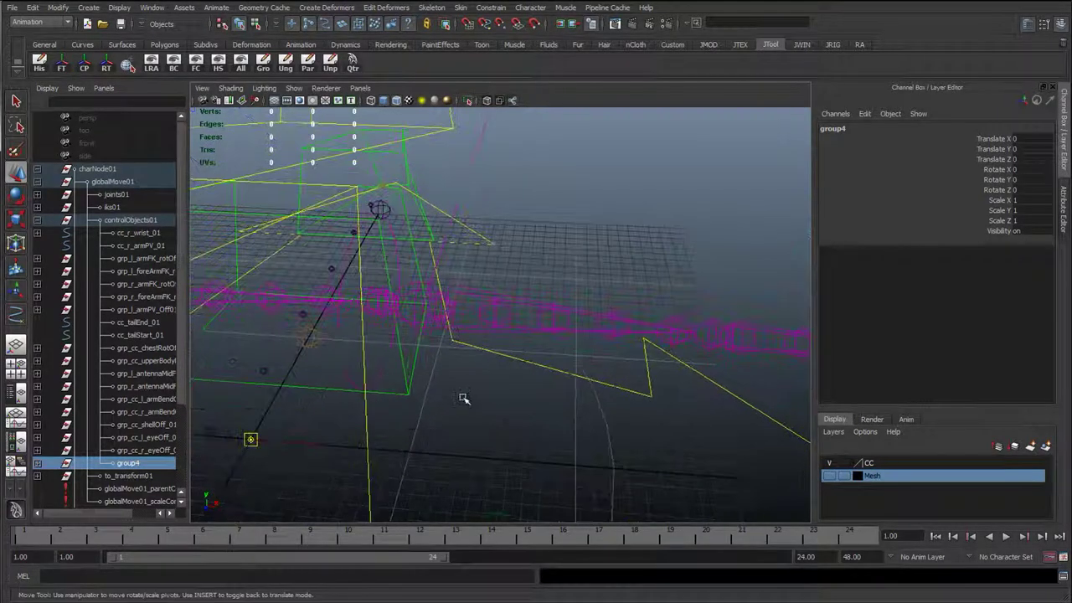
{"action": "left_click_drag", "start_coordinate": [464, 397], "coordinate": [435, 421], "text": "alt"}
{"action": "middle_click_drag", "start_coordinate": [449, 419], "coordinate": [450, 415], "text": "alt"}
{"action": "left_click_drag", "start_coordinate": [451, 414], "coordinate": [422, 379], "text": "alt"}
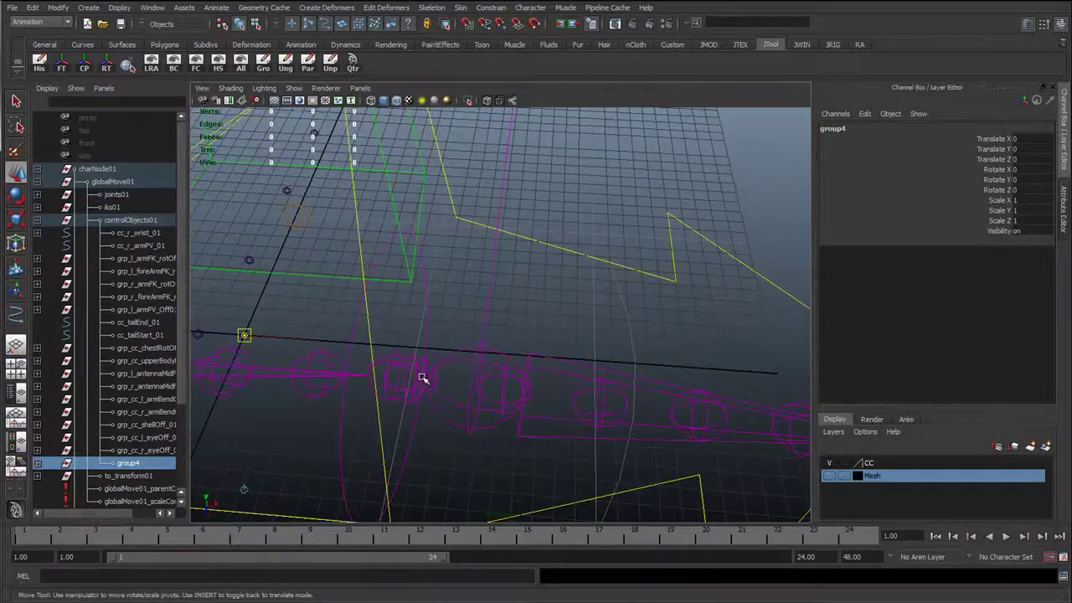
{"action": "left_click", "coordinate": [417, 375]}
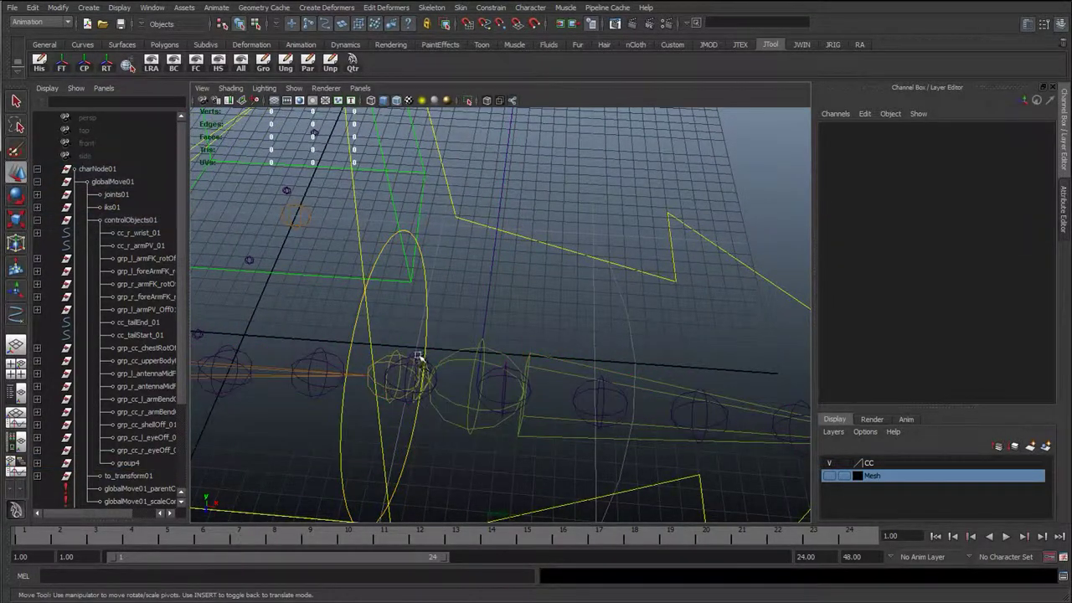
{"action": "left_click", "coordinate": [415, 358]}
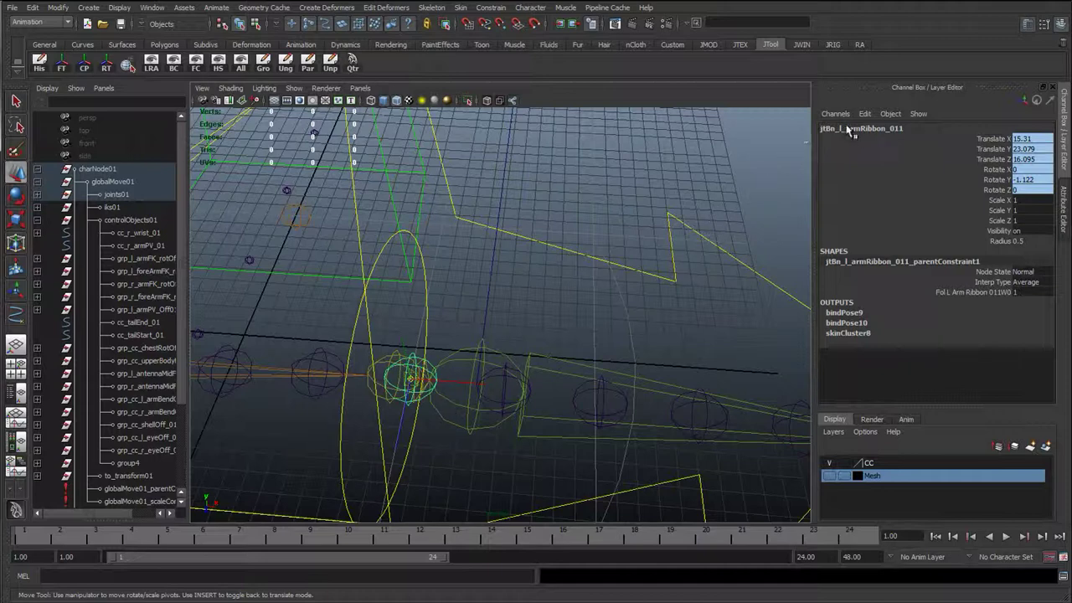
{"action": "left_click_drag", "start_coordinate": [617, 245], "coordinate": [730, 374], "text": "alt"}
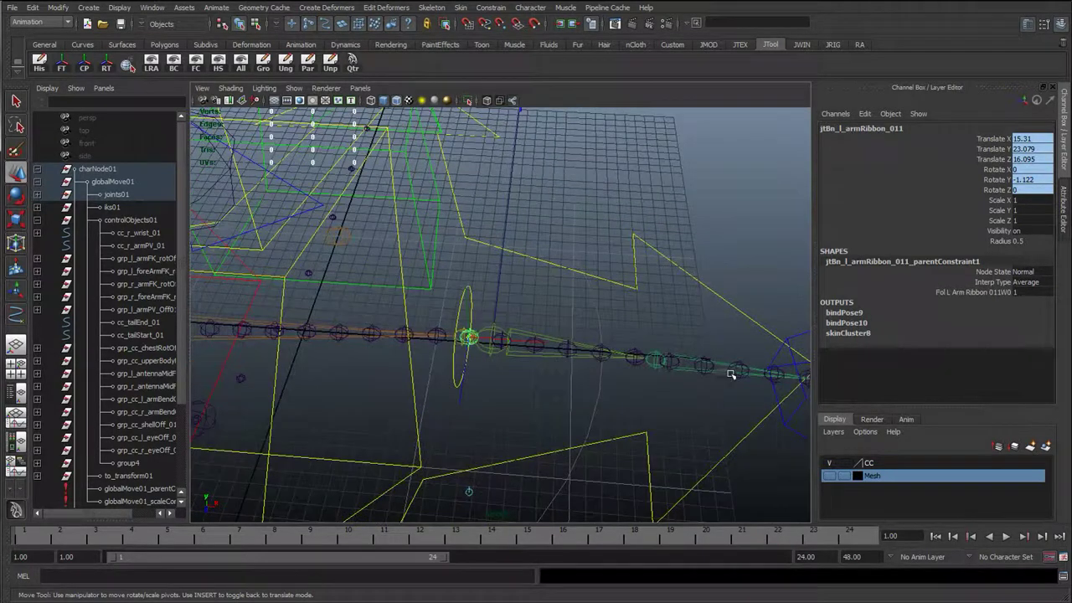
{"action": "left_click", "coordinate": [783, 339]}
Snap the pivot of the left wrist control's group to the elbow joint jtDrv_l_elbowA_01
{"action": "left_click", "coordinate": [130, 464]}
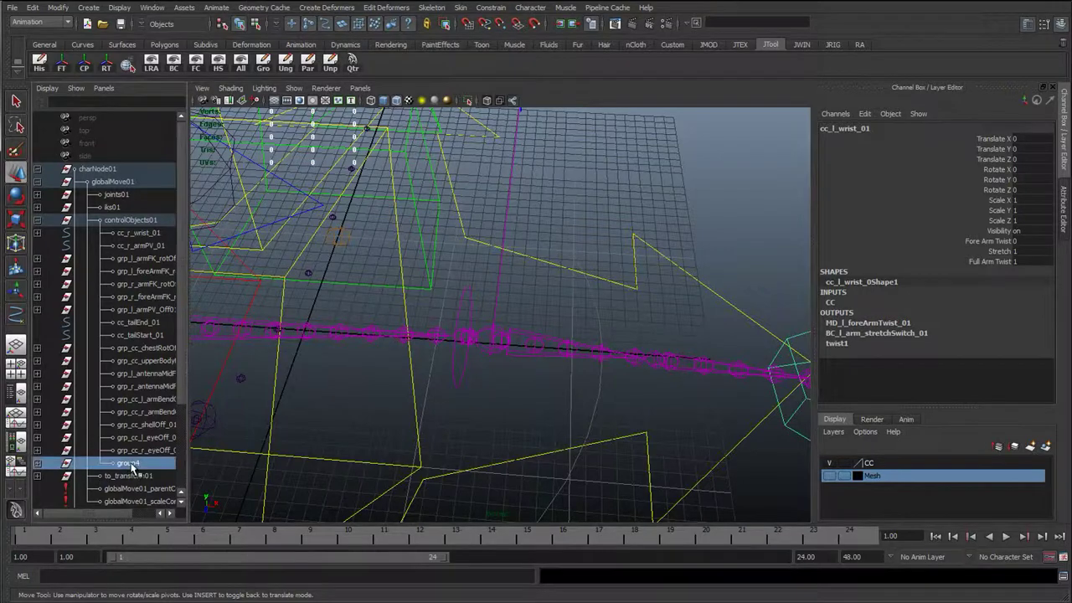
{"action": "scroll", "coordinate": [455, 410], "scroll_direction": "up", "scroll_amount": 3}
{"action": "scroll", "coordinate": [516, 424], "scroll_direction": "down", "scroll_amount": 1}
{"action": "middle_click_drag", "start_coordinate": [448, 416], "coordinate": [483, 390], "text": "alt"}
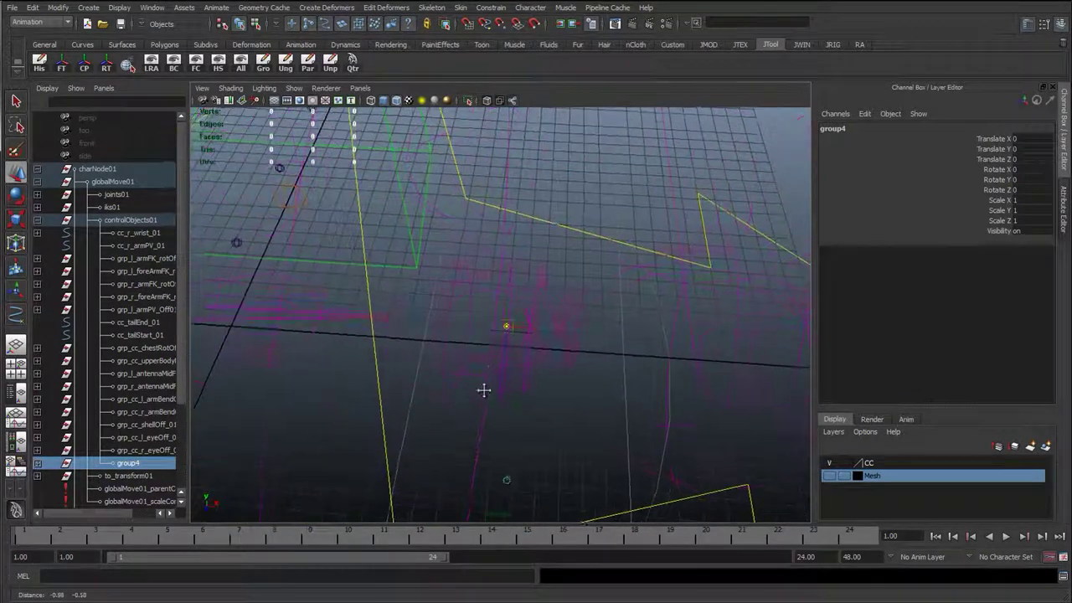
{"action": "right_click_drag", "start_coordinate": [483, 390], "coordinate": [475, 392], "text": "alt"}
{"action": "left_click_drag", "start_coordinate": [475, 392], "coordinate": [463, 394], "text": "alt"}
{"action": "key", "text": "v"}
{"action": "middle_click_drag", "start_coordinate": [453, 368], "coordinate": [455, 361]}
{"action": "key", "text": "Insert"}
Check which joint of the left arm sits at the group's new pivot position
{"action": "left_click", "coordinate": [424, 332]}
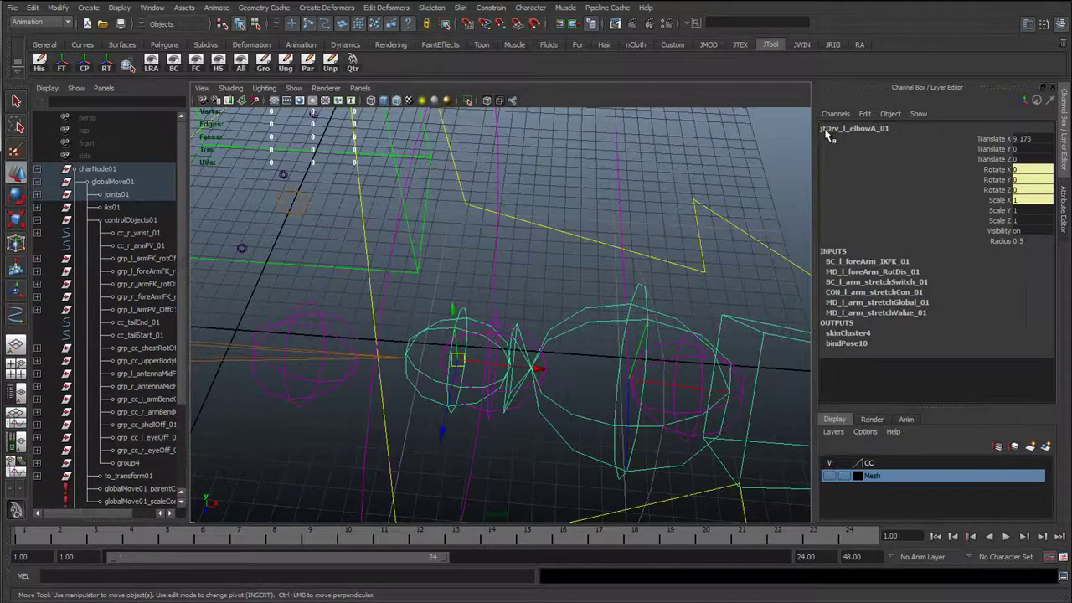
{"action": "left_click", "coordinate": [462, 313]}
{"action": "left_click", "coordinate": [466, 313]}
{"action": "left_click_drag", "start_coordinate": [469, 331], "coordinate": [405, 345], "text": "alt"}
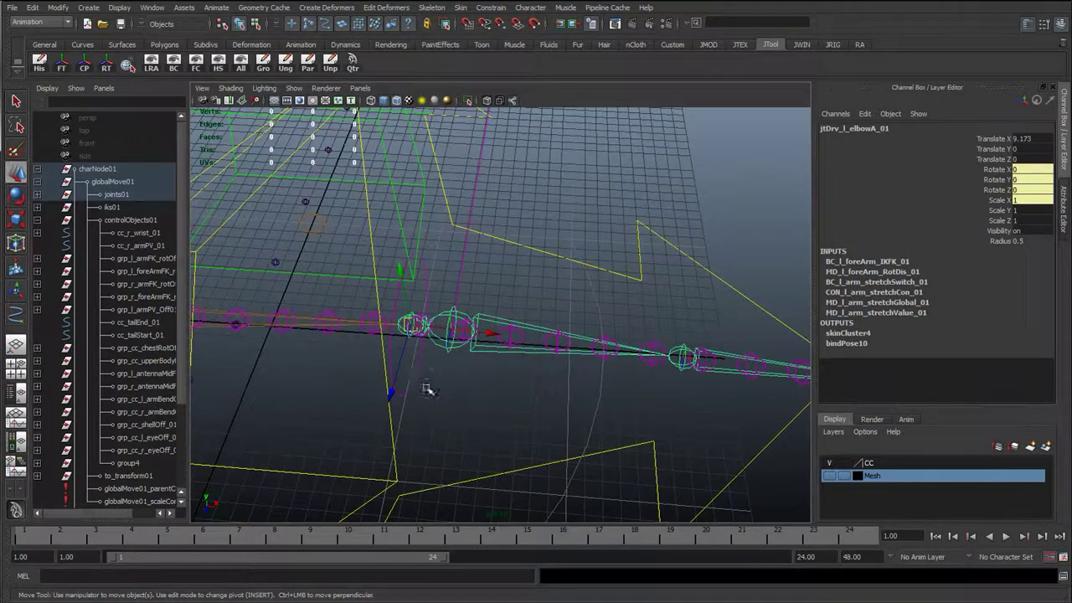
{"action": "left_click_drag", "start_coordinate": [579, 330], "coordinate": [559, 328], "text": "alt"}
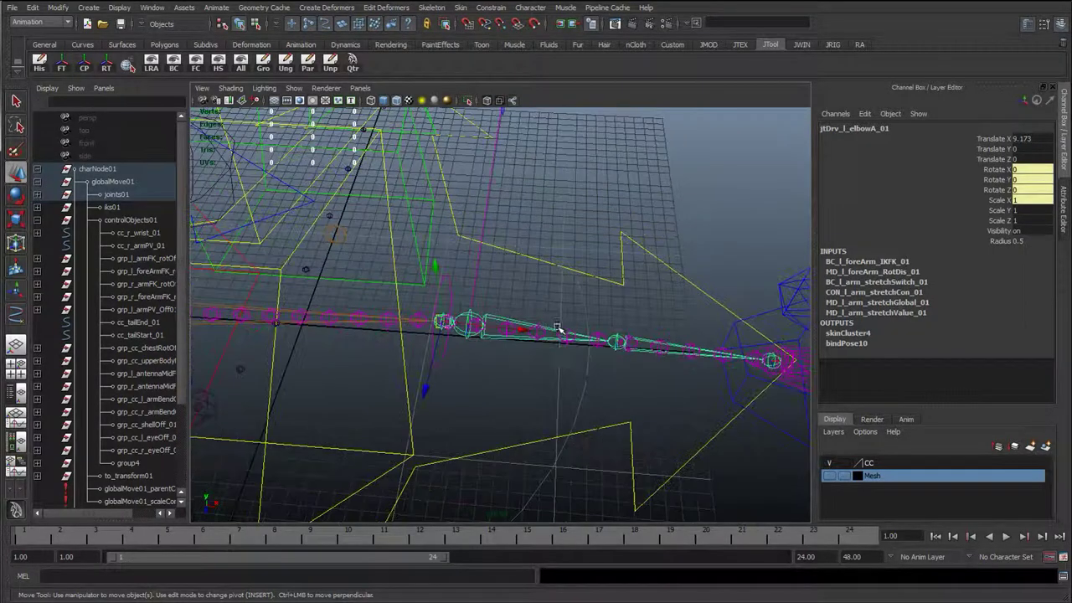
Put the right wrist control cc_r_wrist_01 into a new group of its own
{"action": "left_click_drag", "start_coordinate": [497, 410], "coordinate": [437, 287], "text": "alt"}
{"action": "left_click", "coordinate": [438, 288]}
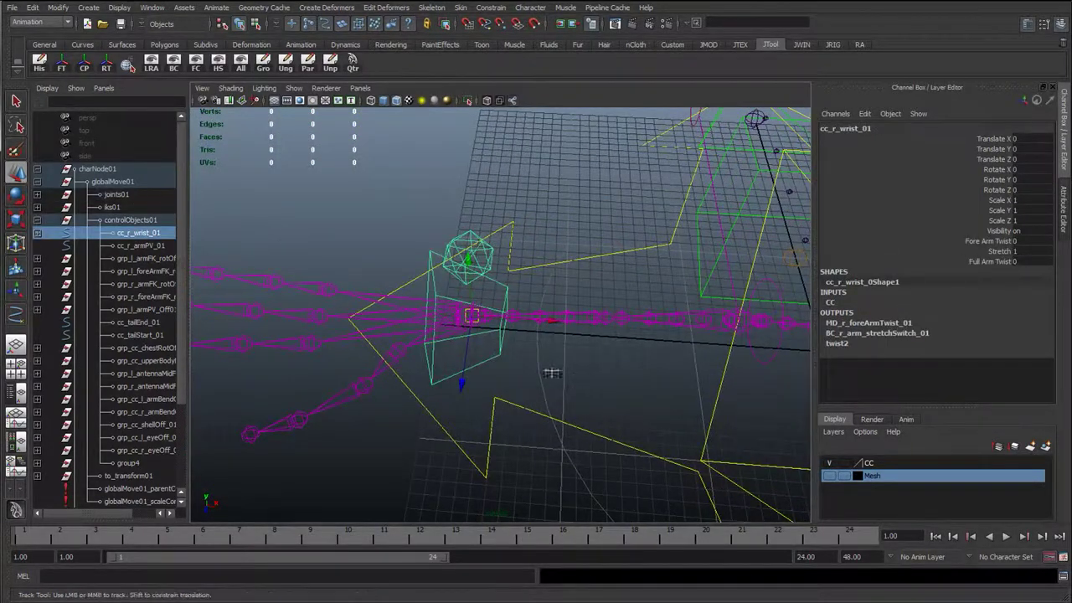
{"action": "left_click_drag", "start_coordinate": [548, 371], "coordinate": [496, 366], "text": "alt"}
{"action": "key", "text": "ctrl+g"}
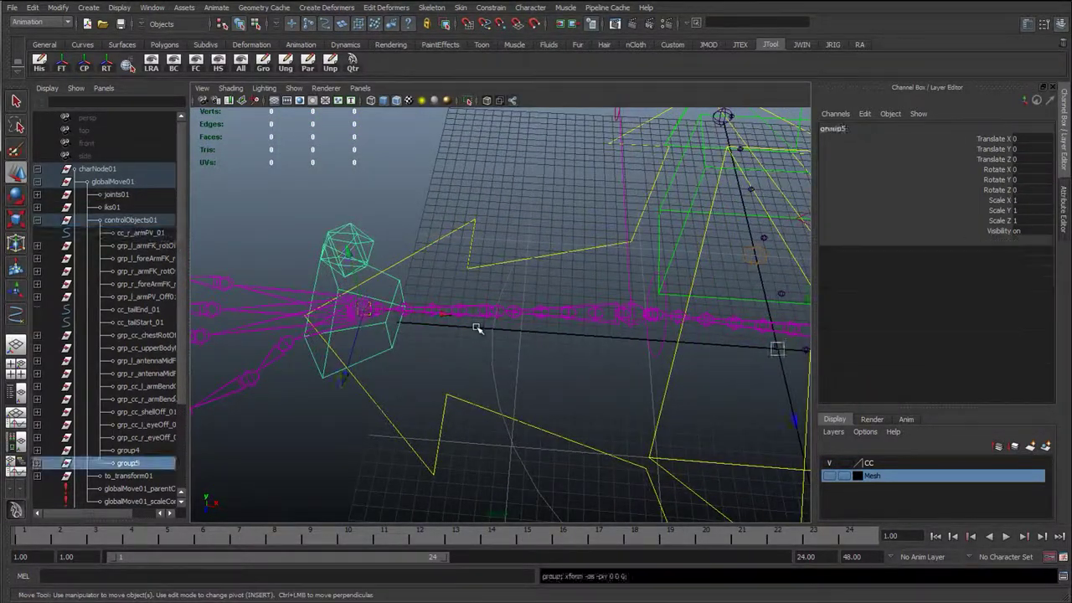
Snap the pivot of the right wrist control's group to the elbow joint jtDrv_r_elbowA_01
{"action": "key", "text": "Insert"}
{"action": "left_click_drag", "start_coordinate": [603, 325], "coordinate": [586, 359], "text": "alt"}
{"action": "key", "text": "v"}
{"action": "middle_click_drag", "start_coordinate": [400, 339], "coordinate": [402, 321]}
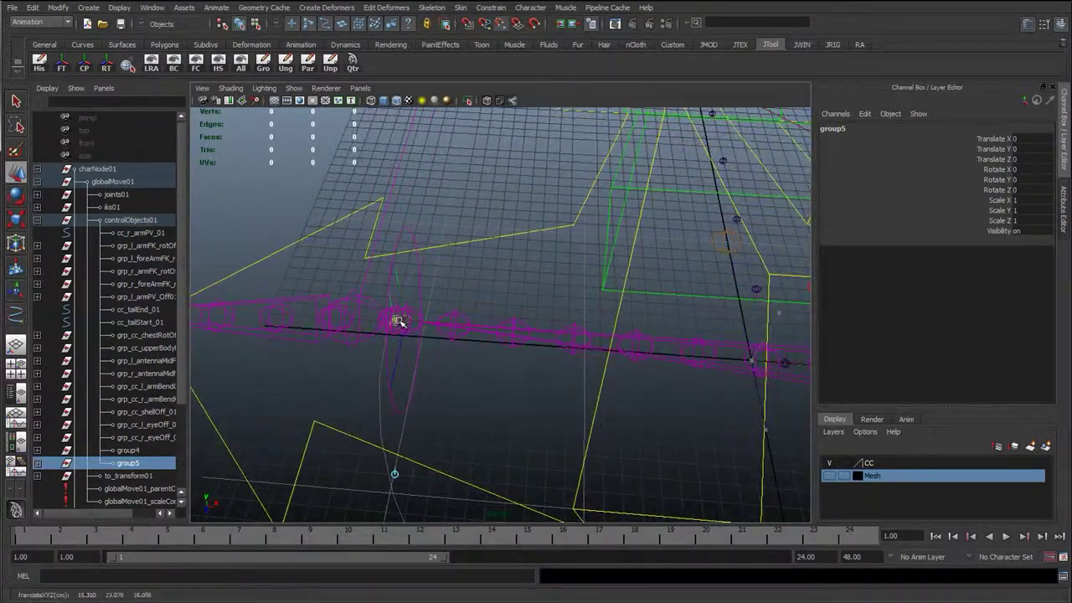
{"action": "right_click_drag", "start_coordinate": [418, 335], "coordinate": [519, 368], "text": "alt"}
{"action": "middle_click_drag", "start_coordinate": [433, 352], "coordinate": [473, 360], "text": "alt"}
{"action": "key", "text": "v"}
{"action": "middle_click_drag", "start_coordinate": [387, 352], "coordinate": [371, 339]}
Check which joint of the right arm sits at the right wrist group's pivot position
{"action": "left_click", "coordinate": [385, 315]}
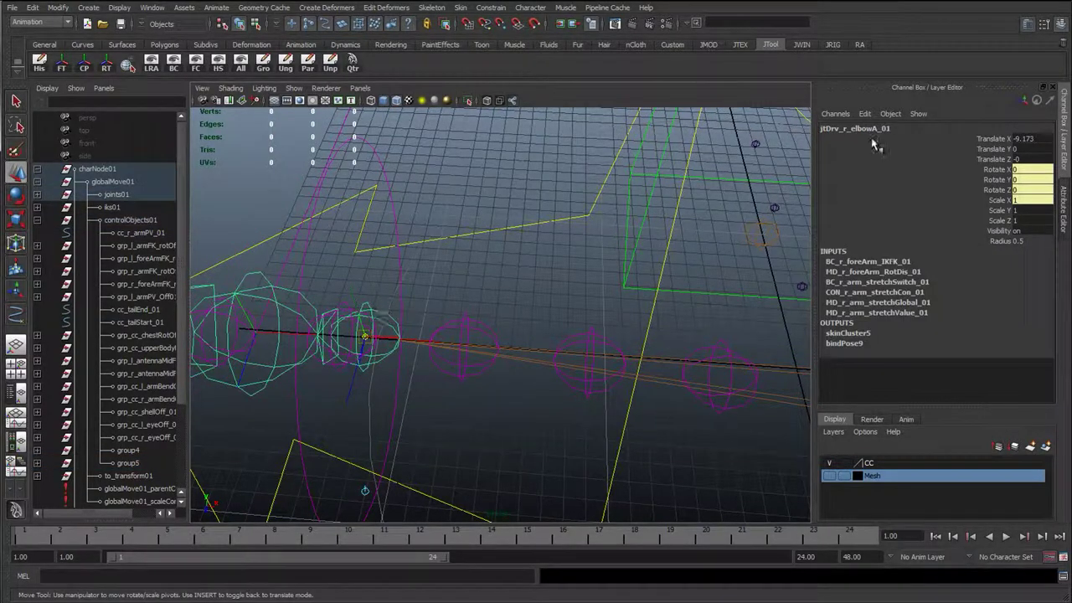
{"action": "left_click_drag", "start_coordinate": [549, 250], "coordinate": [509, 268], "text": "alt"}
{"action": "right_click_drag", "start_coordinate": [509, 268], "coordinate": [457, 335], "text": "alt"}
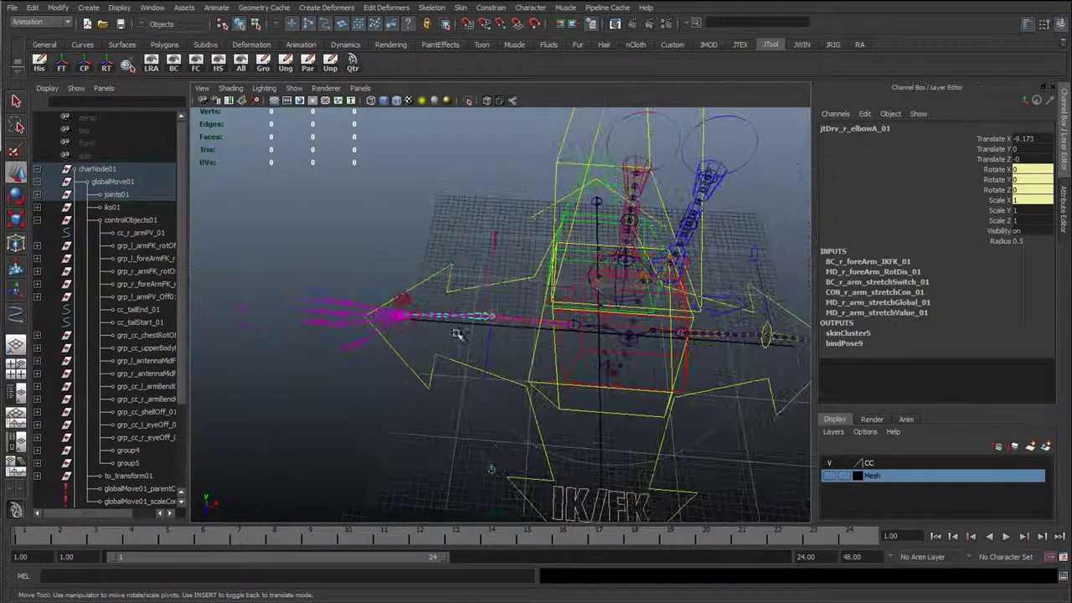
{"action": "middle_click_drag", "start_coordinate": [459, 280], "coordinate": [316, 191], "text": "alt"}
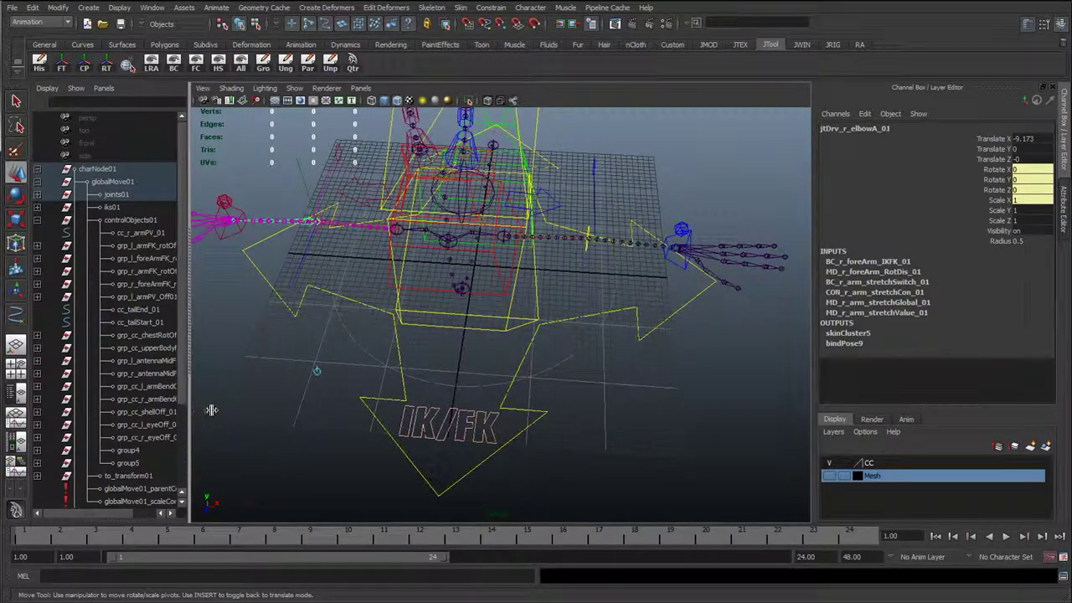
Leave pivot editing, widen the Outliner and expand both new groups to show their wrist controls
{"action": "left_click_drag", "start_coordinate": [185, 409], "coordinate": [217, 409]}
{"action": "key", "text": "Insert"}
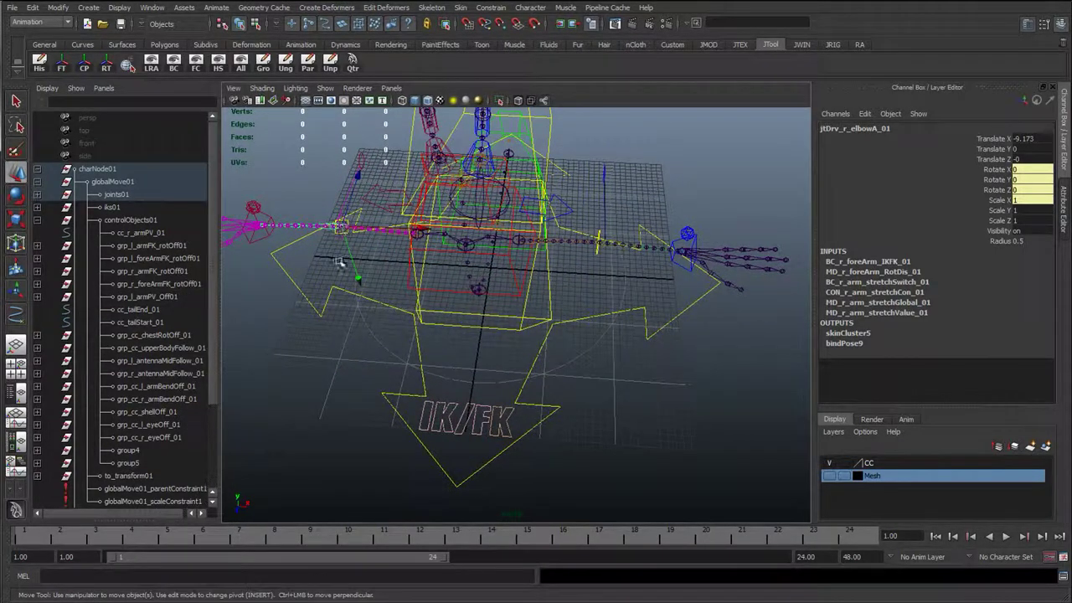
{"action": "middle_click_drag", "start_coordinate": [355, 276], "coordinate": [378, 280], "text": "alt"}
{"action": "left_click", "coordinate": [37, 450]}
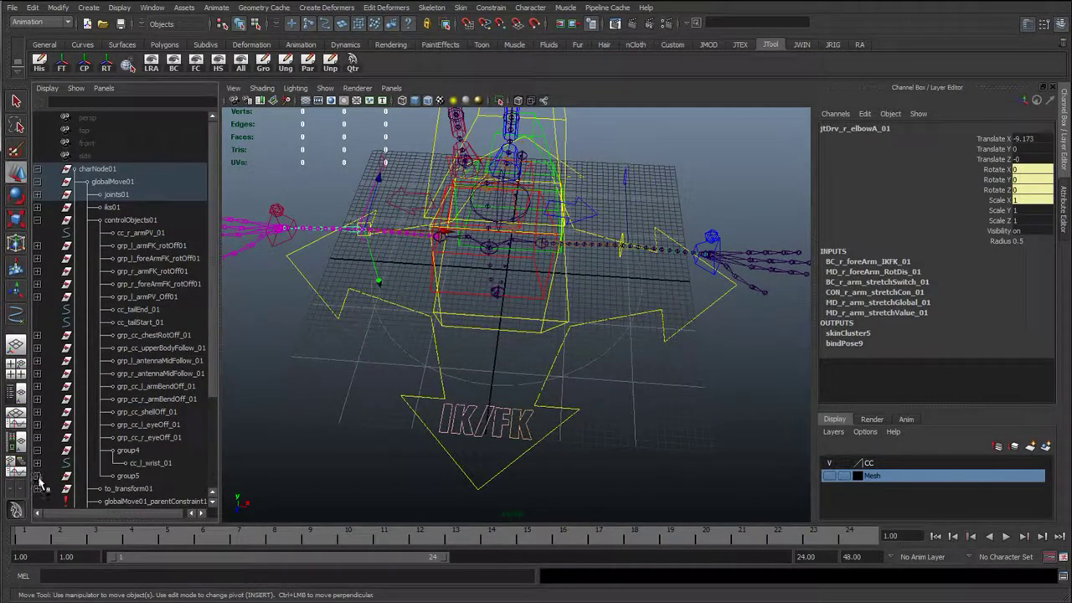
{"action": "left_click", "coordinate": [37, 474]}
{"action": "scroll", "coordinate": [138, 414], "scroll_direction": "down", "scroll_amount": 4}
{"action": "scroll", "coordinate": [142, 342], "scroll_direction": "up", "scroll_amount": 3}
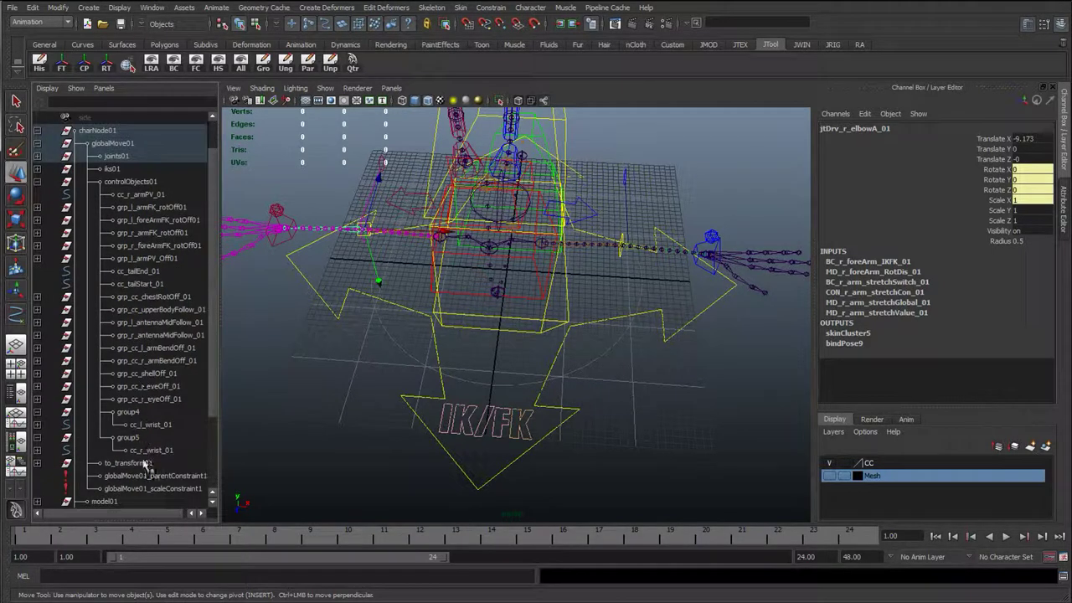
Rename the right wrist control's group as grp_cc_r_wristOff_01
{"action": "left_click", "coordinate": [149, 450]}
{"action": "double_click", "coordinate": [149, 451]}
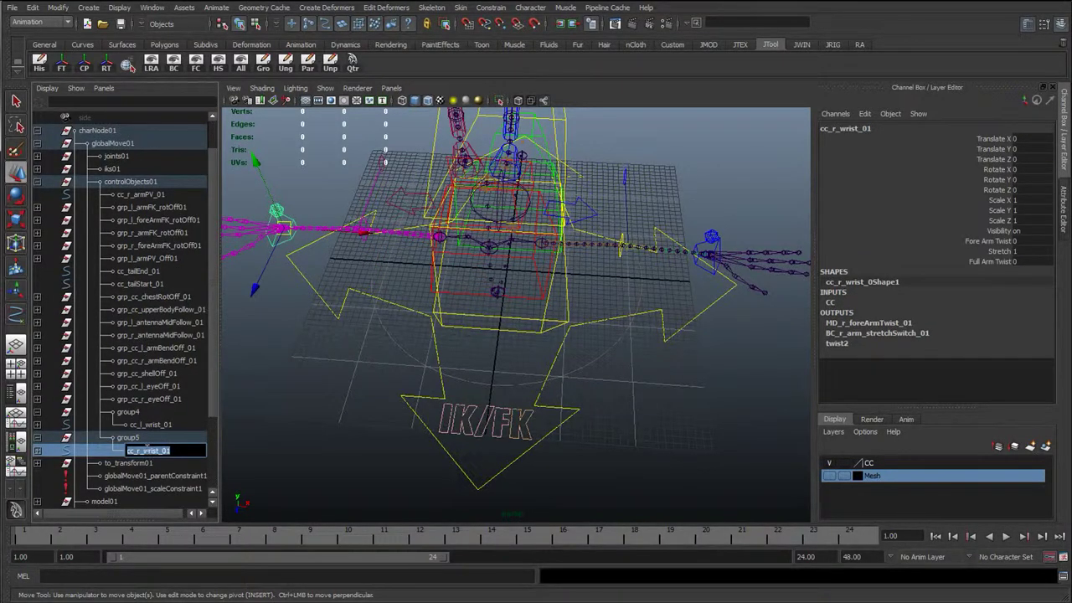
{"action": "double_click", "coordinate": [126, 438]}
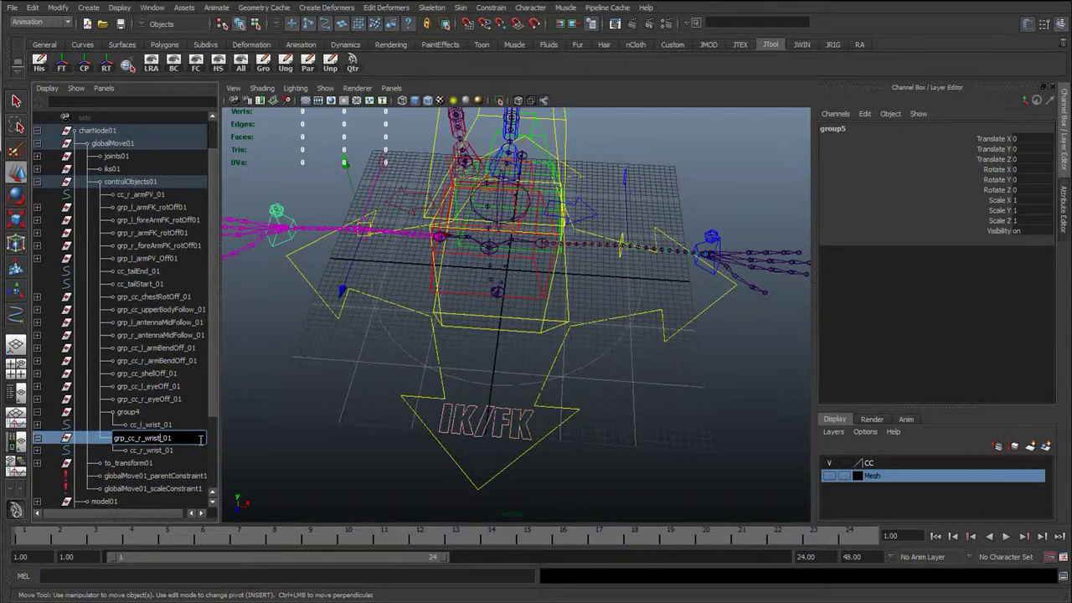
{"action": "type", "text": "grp_cc_r_wristOff_01"}
{"action": "key", "text": "Return"}
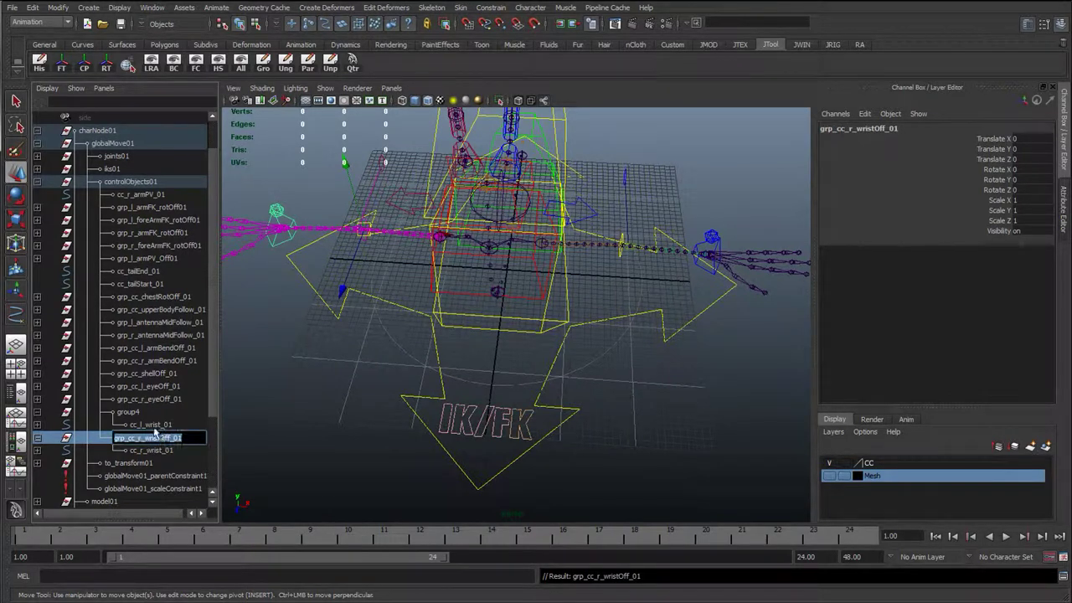
Rename the left wrist control's group as grp_cc_l_wristOff_01
{"action": "double_click", "coordinate": [147, 413]}
{"action": "type", "text": "grp_cc_r_wristOff_01"}
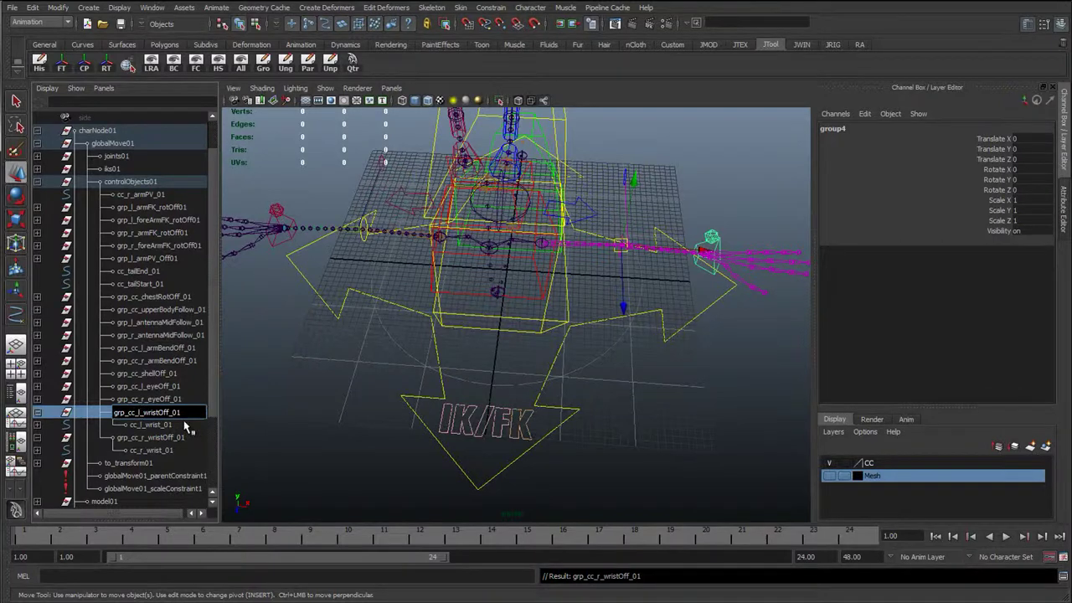
{"action": "key", "text": "Return"}
Select both wrist controls and open the Add Attribute window for them
{"action": "left_click", "coordinate": [142, 425]}
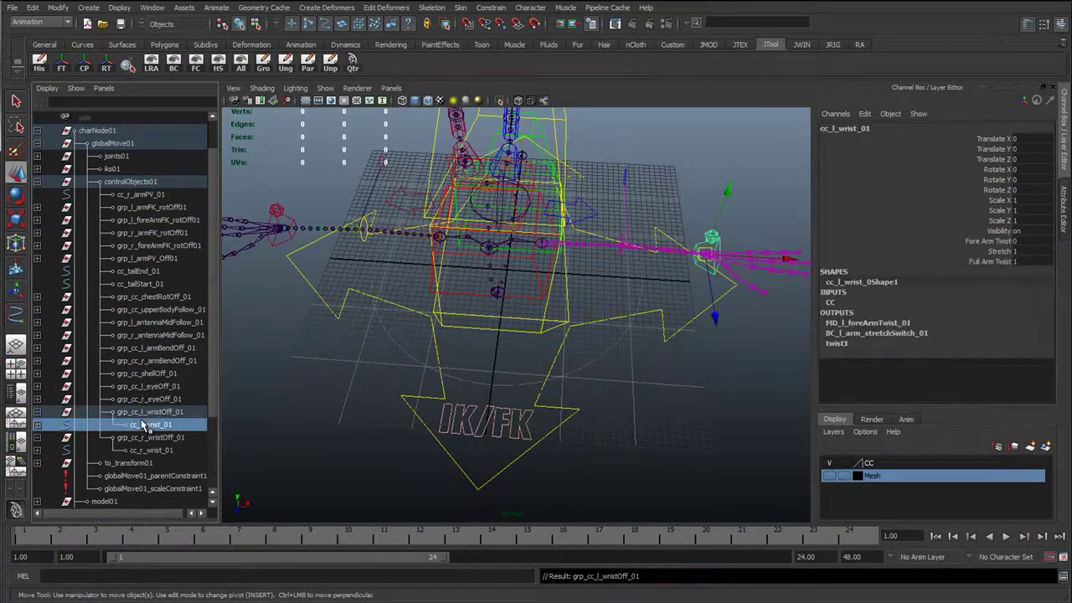
{"action": "left_click", "coordinate": [138, 450], "text": "ctrl"}
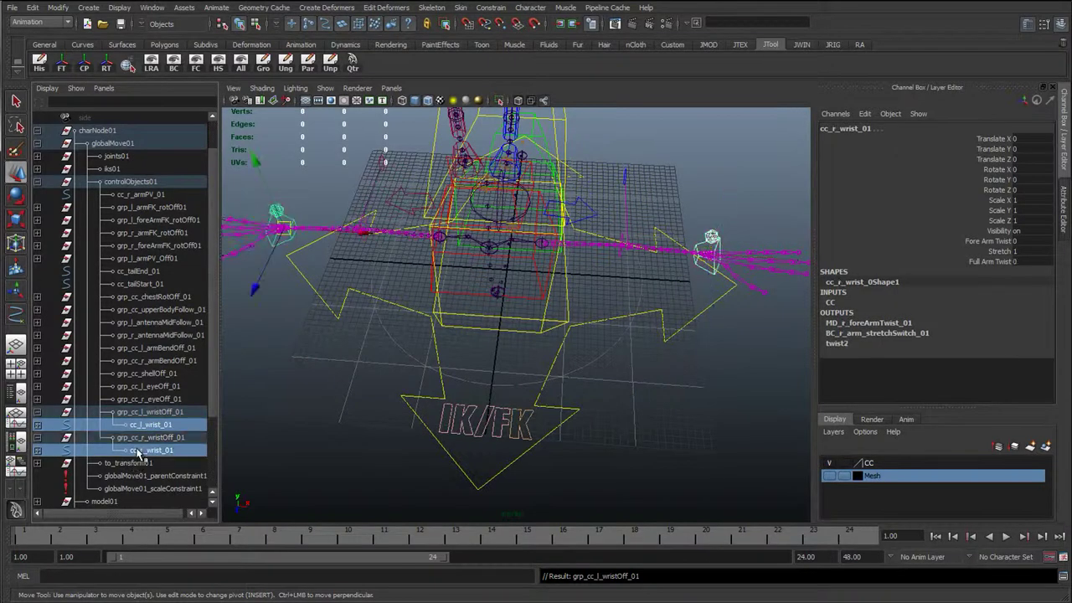
{"action": "left_click", "coordinate": [863, 116]}
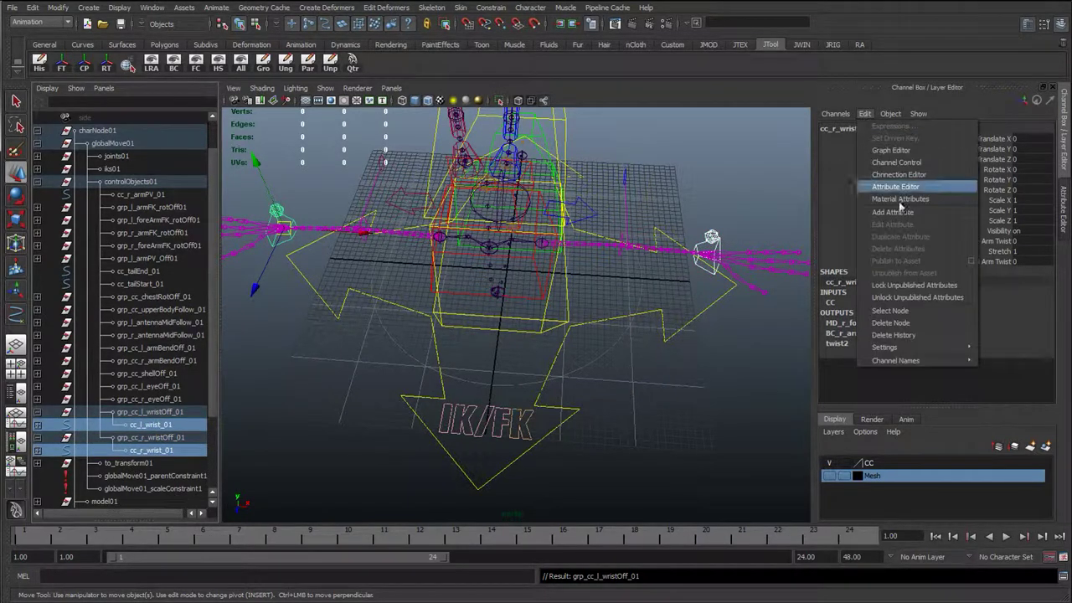
{"action": "left_click", "coordinate": [898, 220]}
{"action": "left_click", "coordinate": [540, 157]}
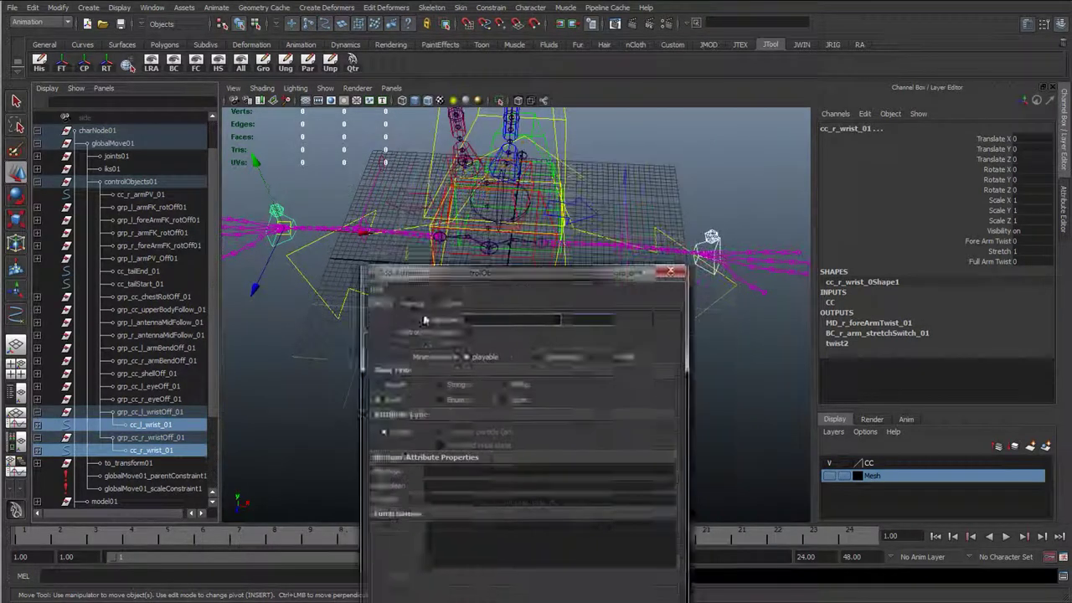
{"action": "left_click_drag", "start_coordinate": [469, 270], "coordinate": [397, 318]}
{"action": "left_click", "coordinate": [453, 253]}
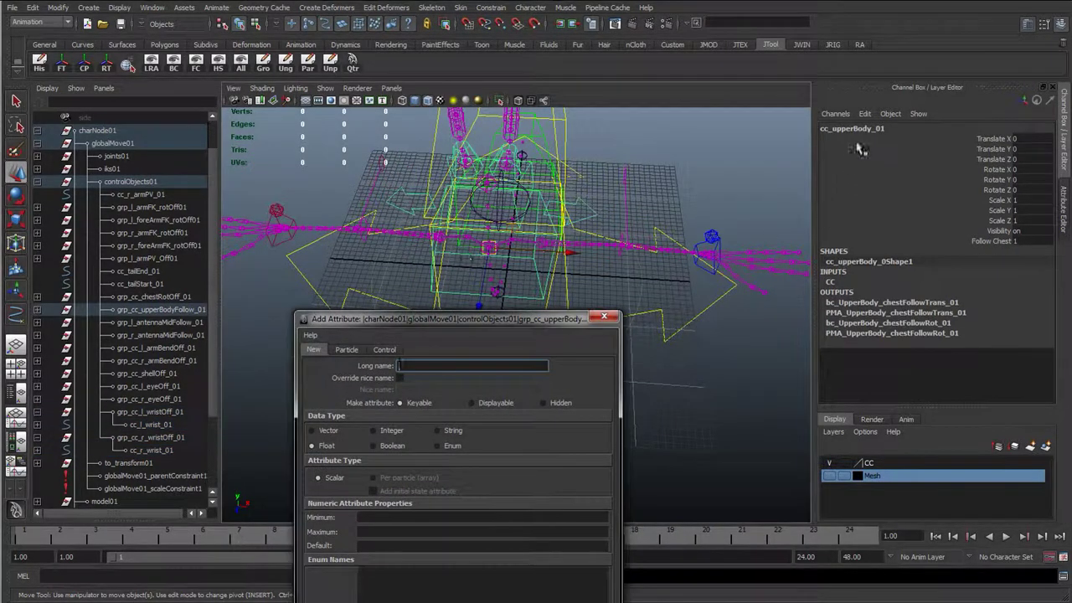
{"action": "left_click", "coordinate": [278, 212]}
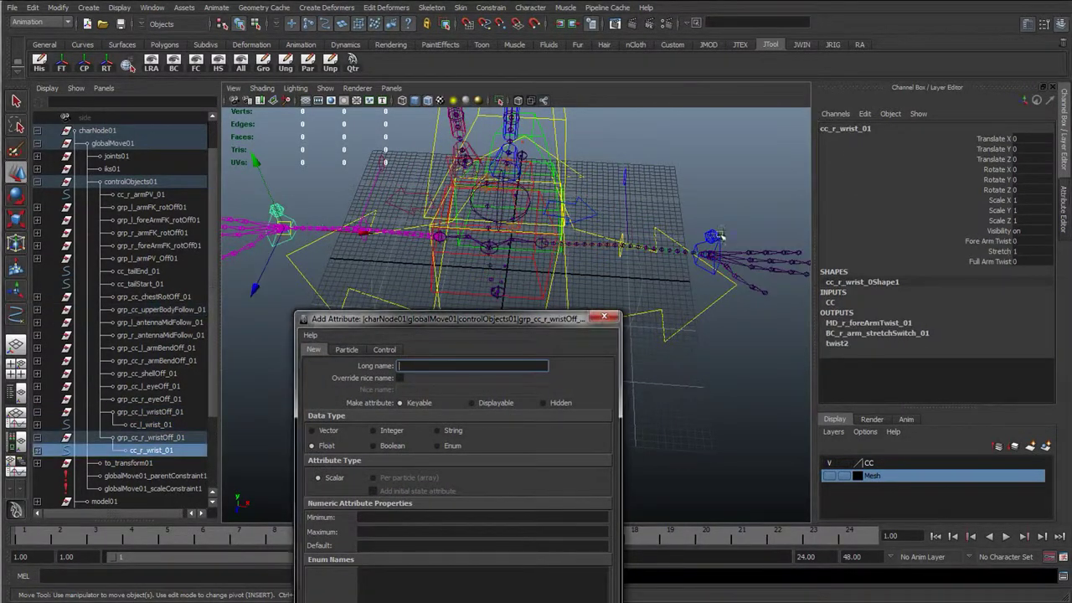
{"action": "left_click", "coordinate": [710, 240], "text": "shift"}
{"action": "left_click_drag", "start_coordinate": [509, 321], "coordinate": [492, 263]}
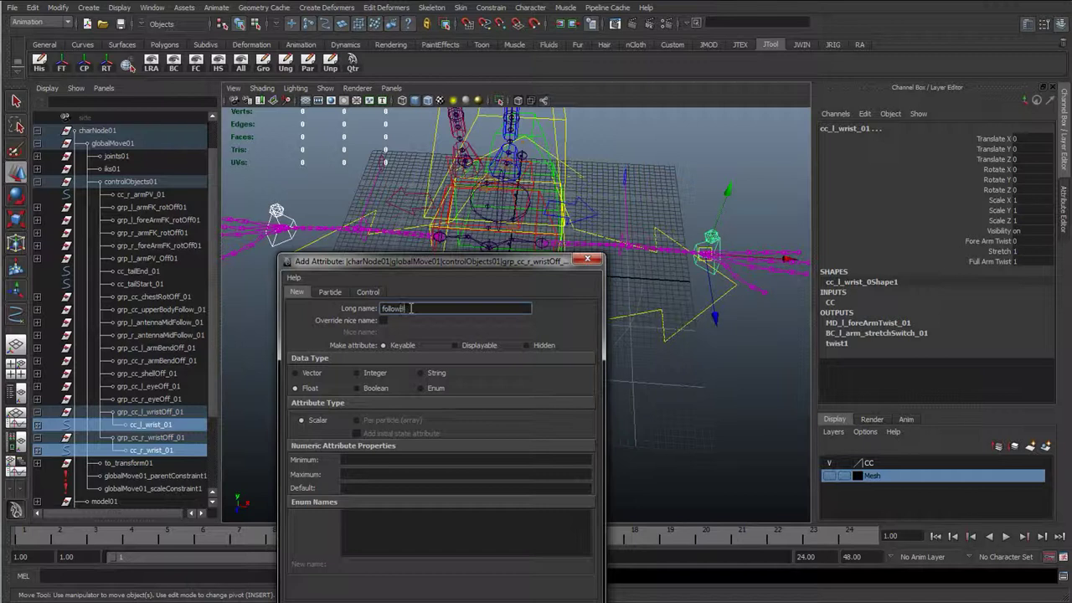
Add a keyable float attribute followBody to both wrist controls with minimum 0, maximum 1 and default 0
{"action": "left_click", "coordinate": [366, 458]}
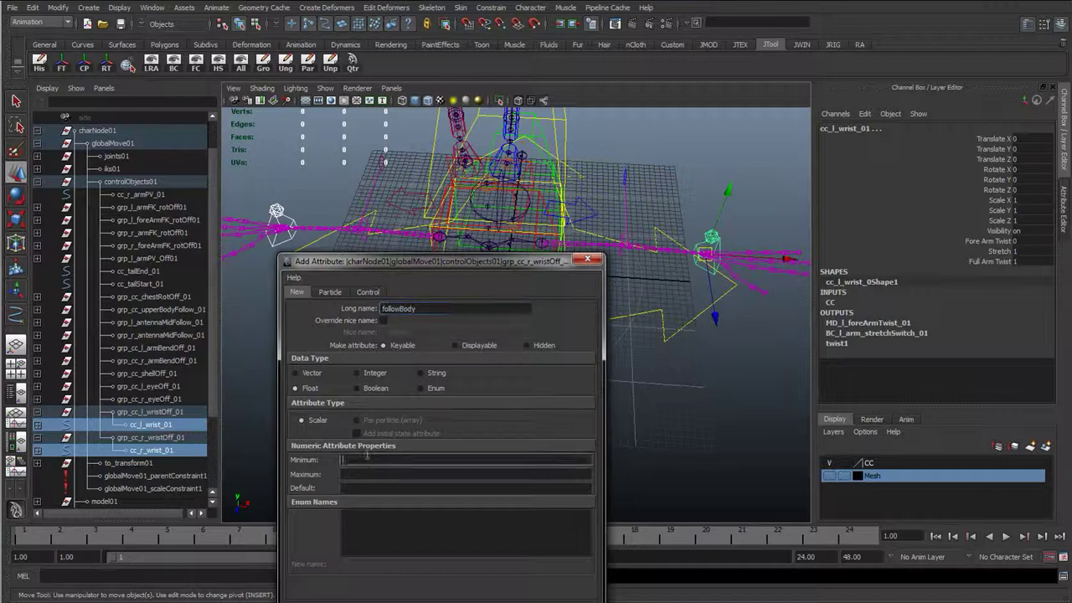
{"action": "type", "text": "0"}
{"action": "left_click", "coordinate": [353, 474]}
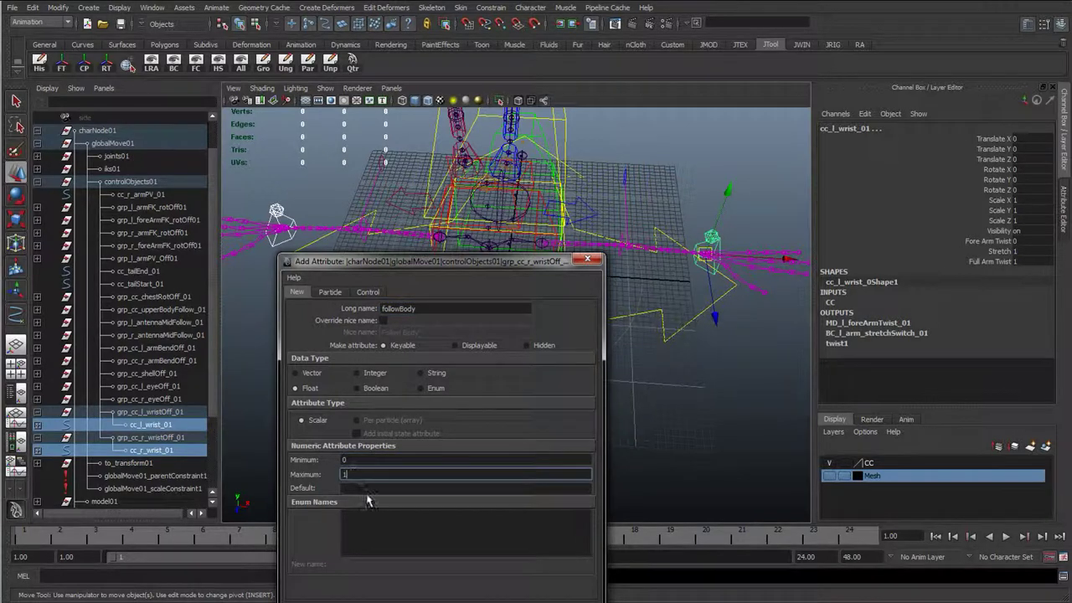
{"action": "type", "text": "1"}
{"action": "left_click", "coordinate": [366, 489]}
{"action": "type", "text": "0"}
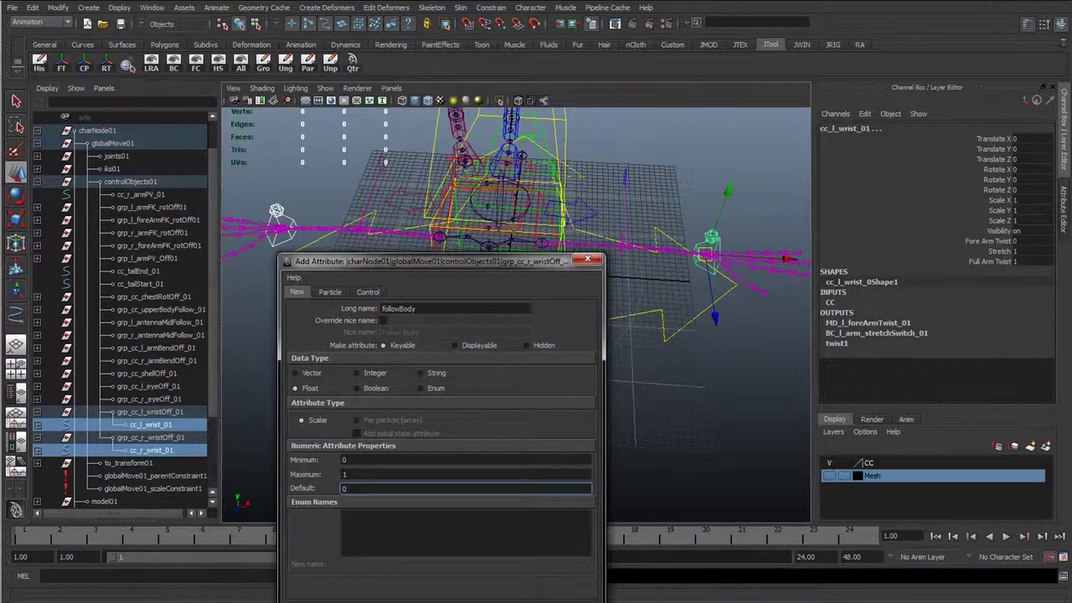
{"action": "key", "text": "Return"}
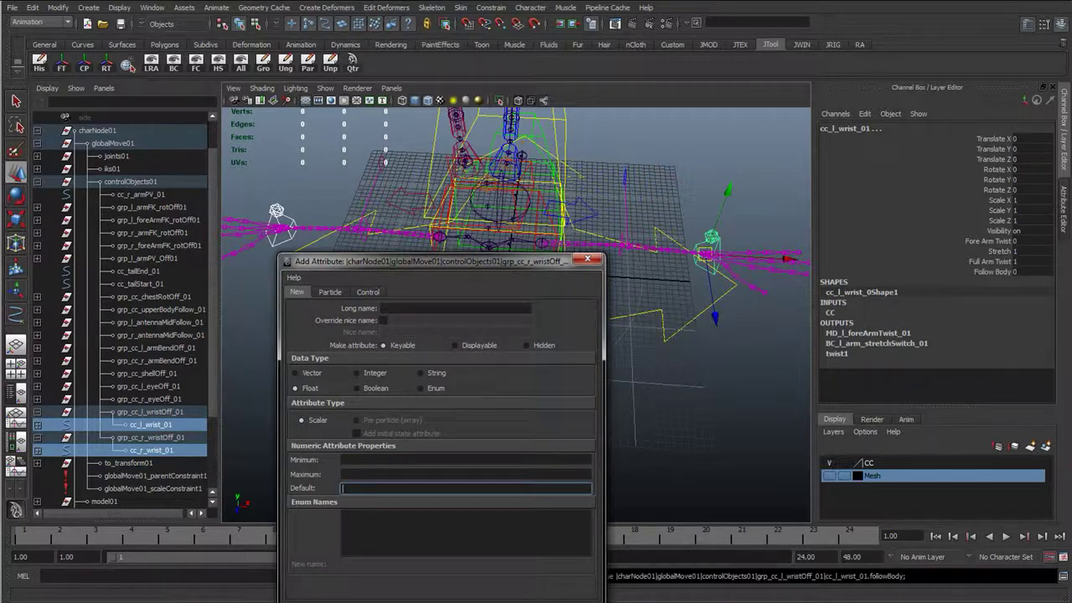
{"action": "left_click", "coordinate": [587, 260]}
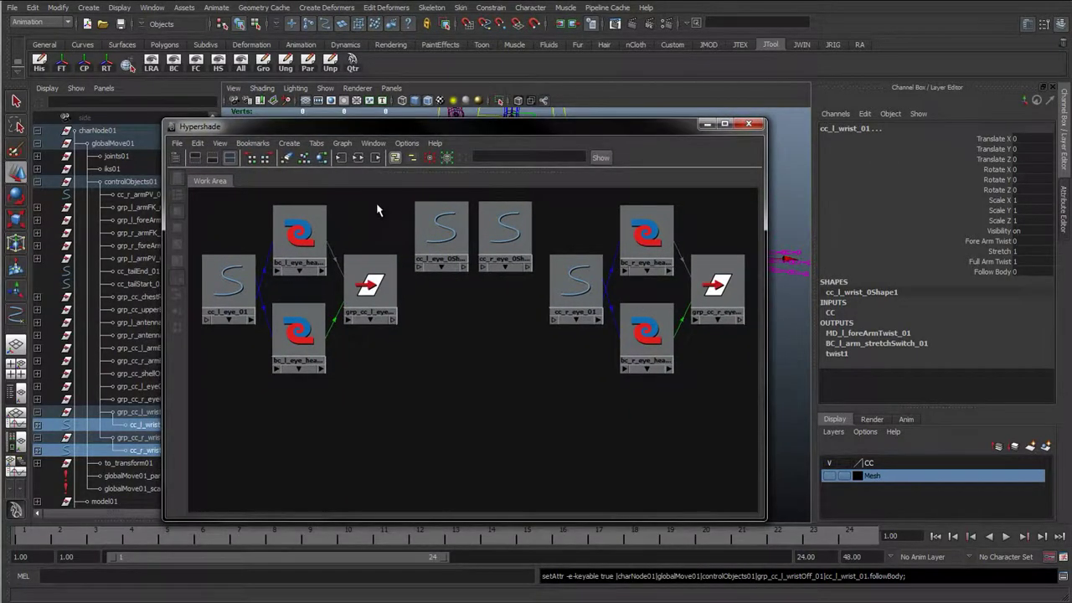
Clear the Hypershade graph and move its window clear of the Outliner
{"action": "left_click", "coordinate": [345, 144]}
{"action": "left_click", "coordinate": [378, 171]}
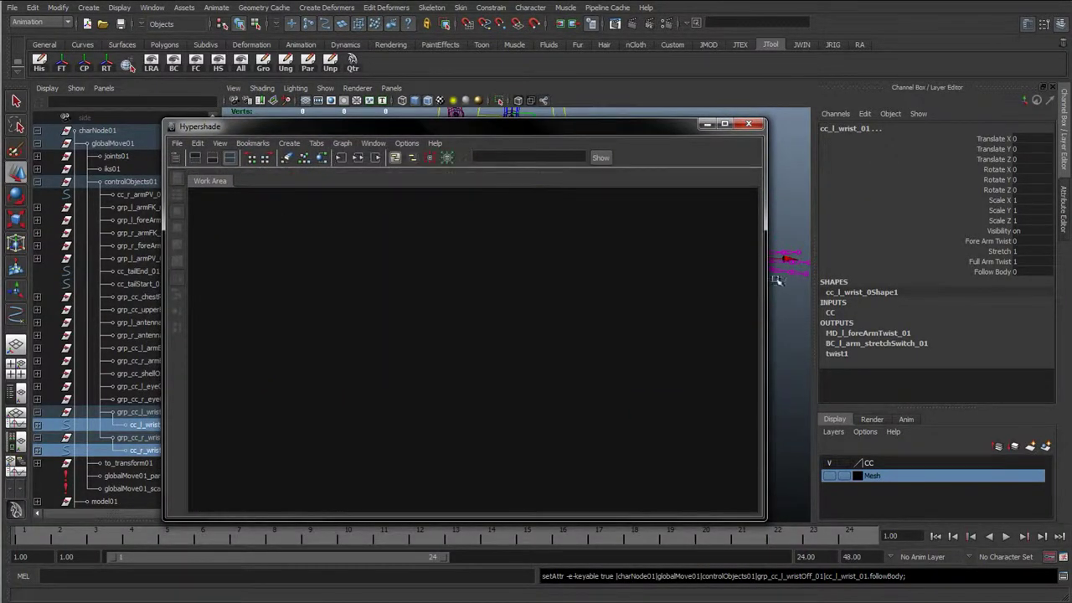
{"action": "left_click_drag", "start_coordinate": [429, 129], "coordinate": [673, 160]}
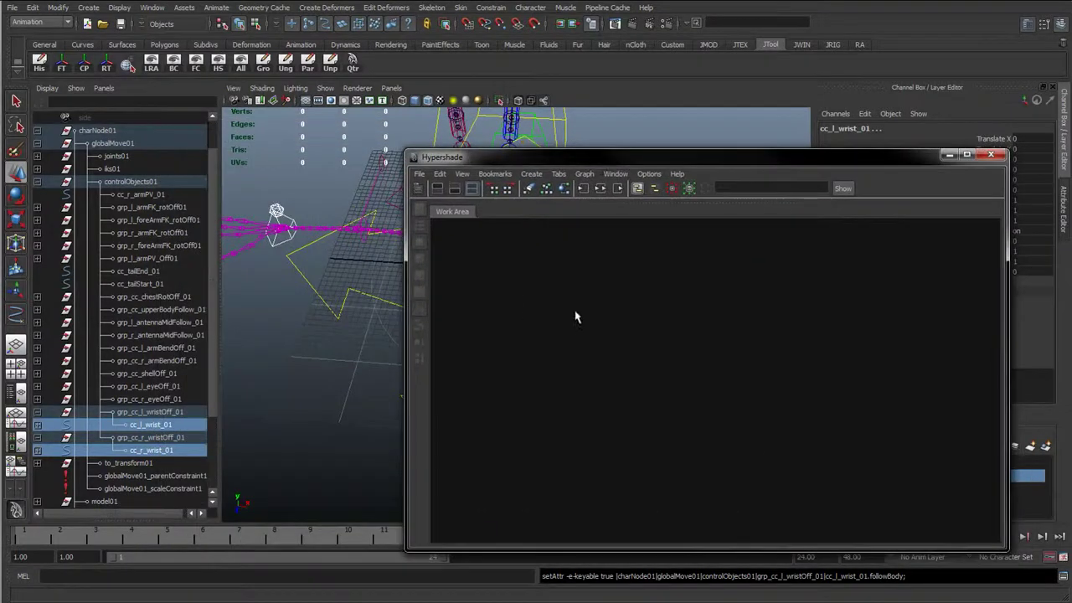
Add both wrist controls and their offset groups, grp_cc_l_wristOff_01 and grp_cc_r_wristOff_01, to the Hypershade graph
{"action": "left_click", "coordinate": [144, 451]}
{"action": "left_click", "coordinate": [144, 426], "text": "ctrl"}
{"action": "left_click", "coordinate": [144, 413], "text": "ctrl"}
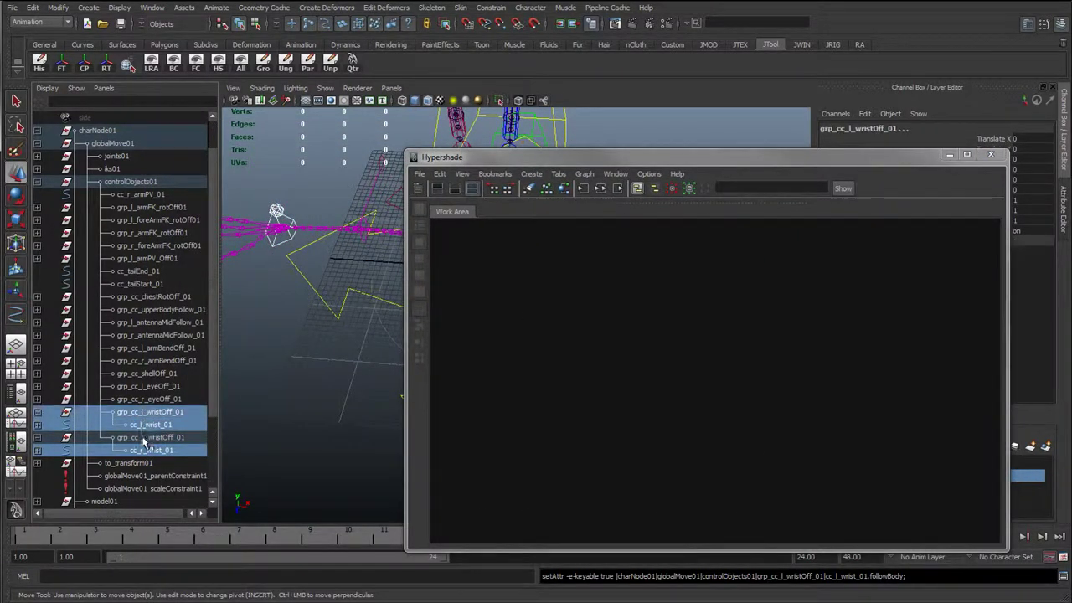
{"action": "left_click", "coordinate": [149, 437], "text": "ctrl"}
{"action": "left_click", "coordinate": [583, 174]}
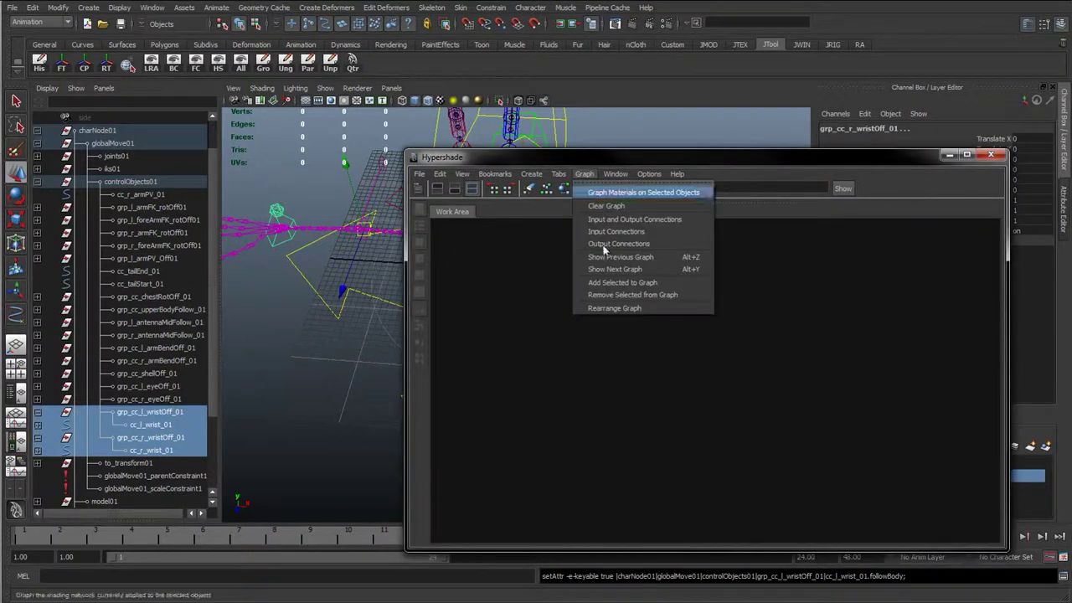
{"action": "left_click", "coordinate": [620, 282]}
{"action": "left_click", "coordinate": [617, 297]}
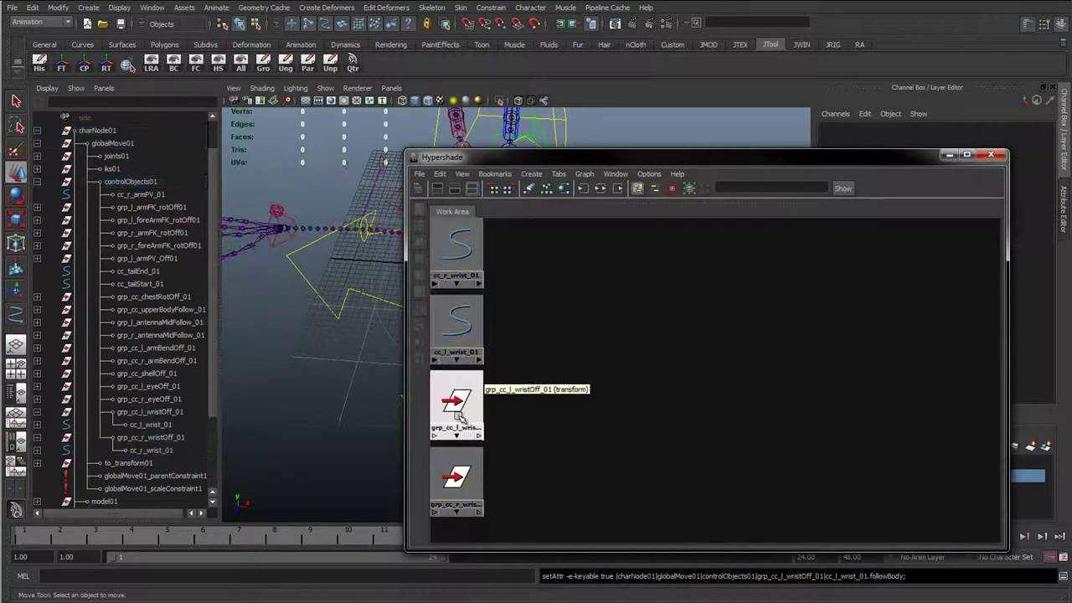
Arrange the graph nodes with the right wrist control and group on one side and the left pair opposite, controls above groups
{"action": "left_click_drag", "start_coordinate": [456, 410], "coordinate": [825, 439]}
{"action": "left_click_drag", "start_coordinate": [481, 476], "coordinate": [569, 466]}
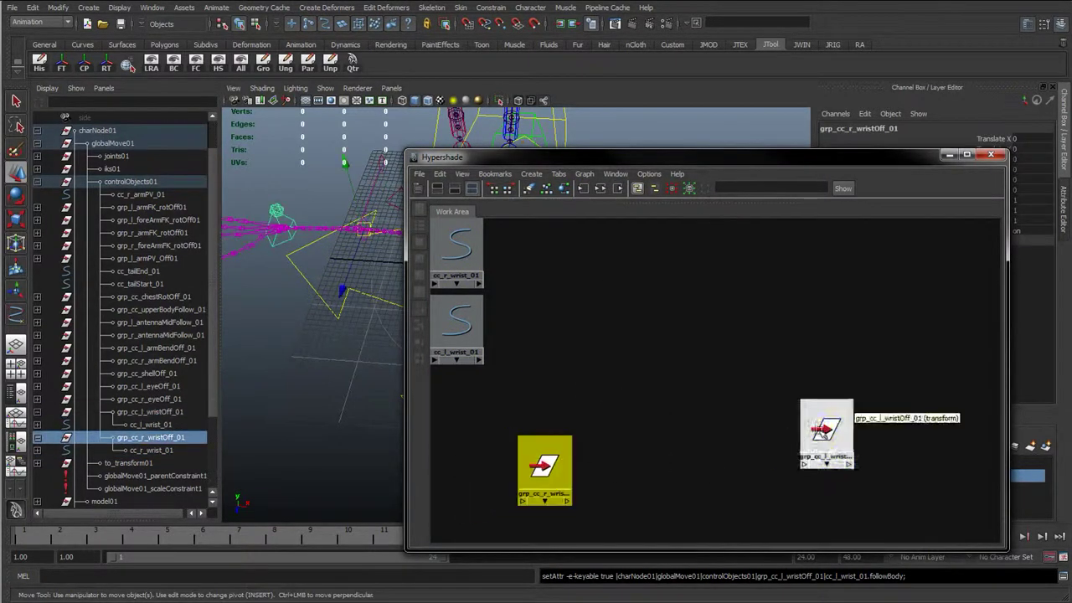
{"action": "left_click_drag", "start_coordinate": [825, 429], "coordinate": [826, 468]}
{"action": "left_click_drag", "start_coordinate": [549, 470], "coordinate": [593, 472]}
{"action": "left_click_drag", "start_coordinate": [826, 469], "coordinate": [825, 492]}
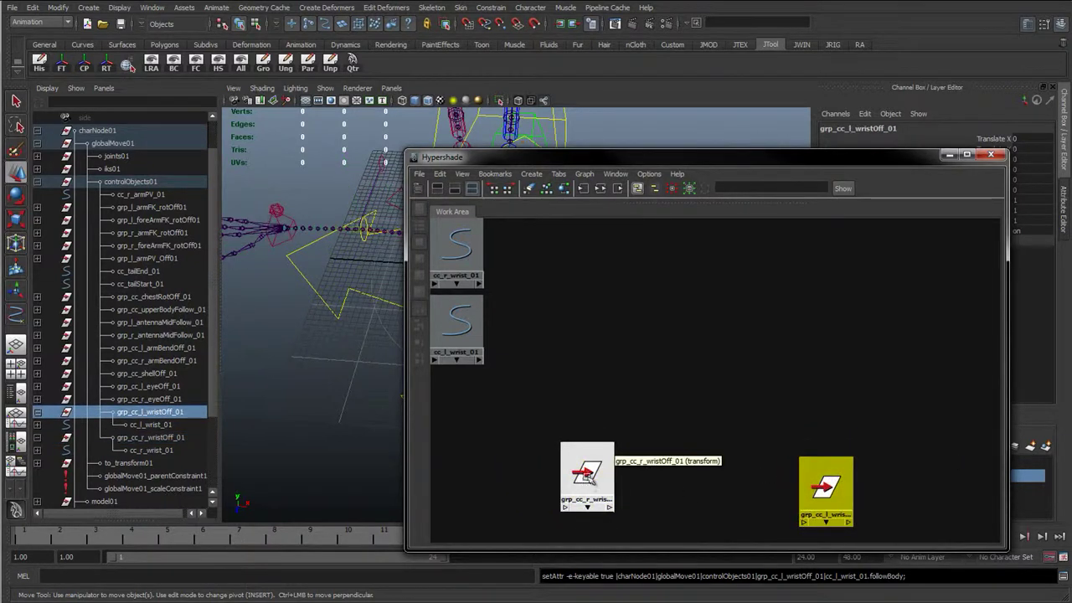
{"action": "left_click_drag", "start_coordinate": [586, 475], "coordinate": [605, 499]}
{"action": "left_click_drag", "start_coordinate": [468, 323], "coordinate": [939, 286]}
{"action": "left_click_drag", "start_coordinate": [461, 236], "coordinate": [489, 260]}
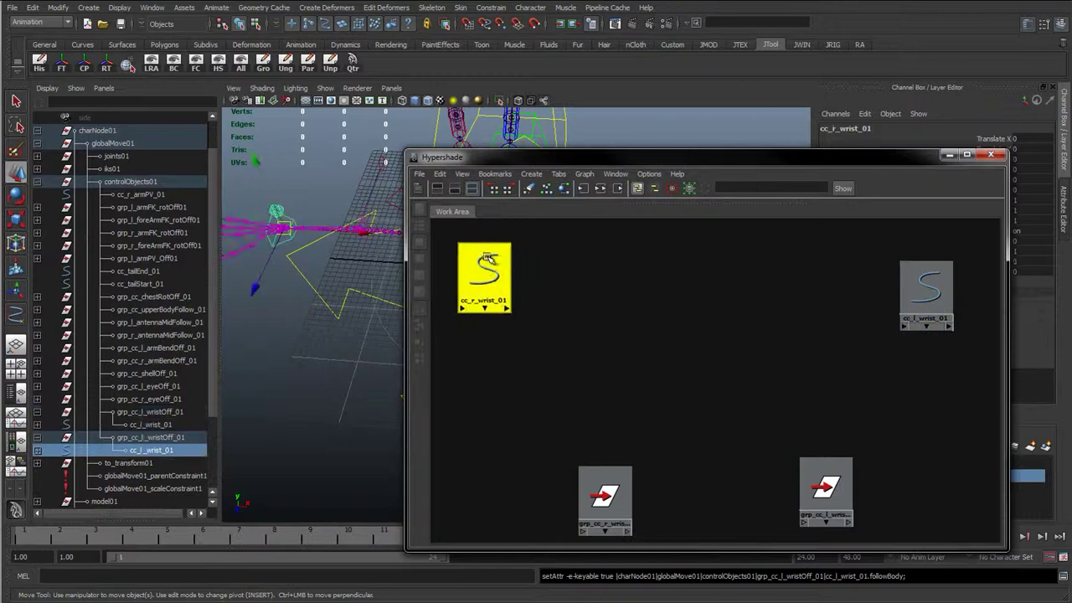
{"action": "left_click_drag", "start_coordinate": [921, 293], "coordinate": [926, 278]}
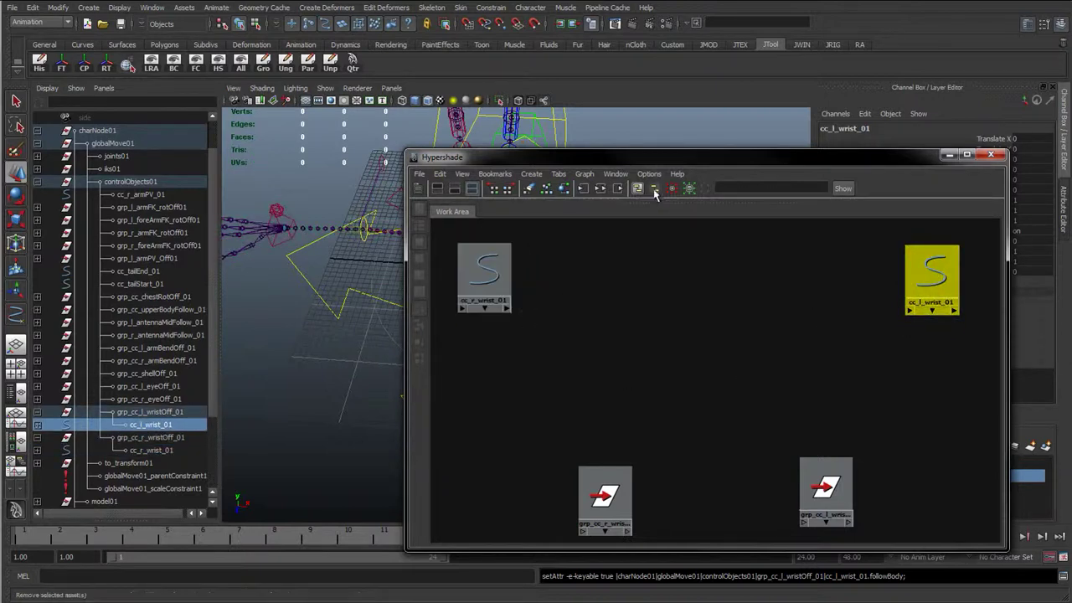
Uncover the viewport and select the left wrist control's offset group to examine its pivot at the elbow
{"action": "left_click_drag", "start_coordinate": [674, 157], "coordinate": [408, 388]}
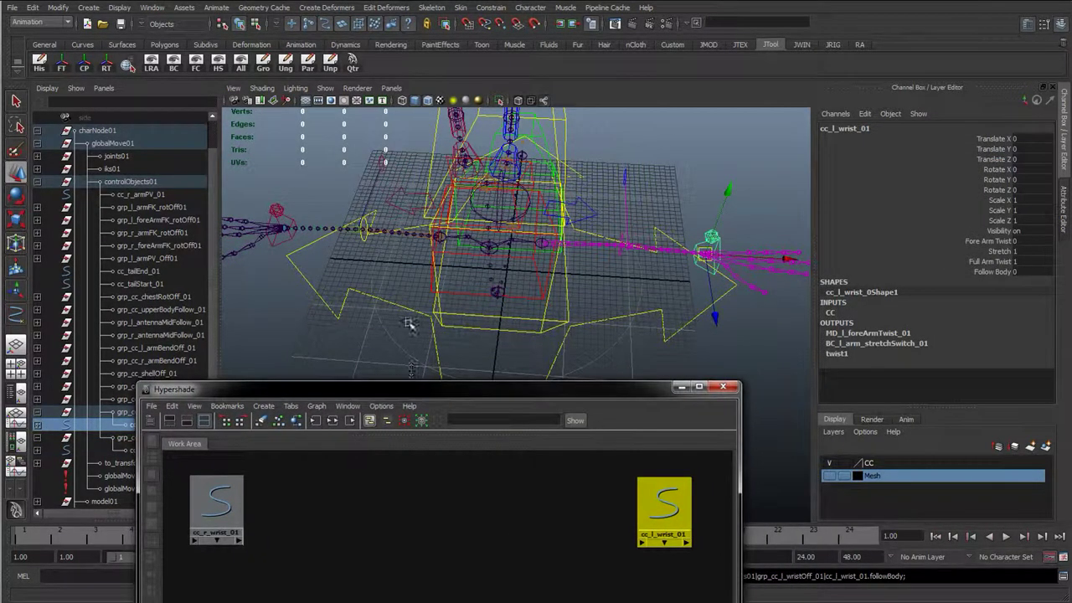
{"action": "left_click_drag", "start_coordinate": [567, 319], "coordinate": [519, 335], "text": "alt"}
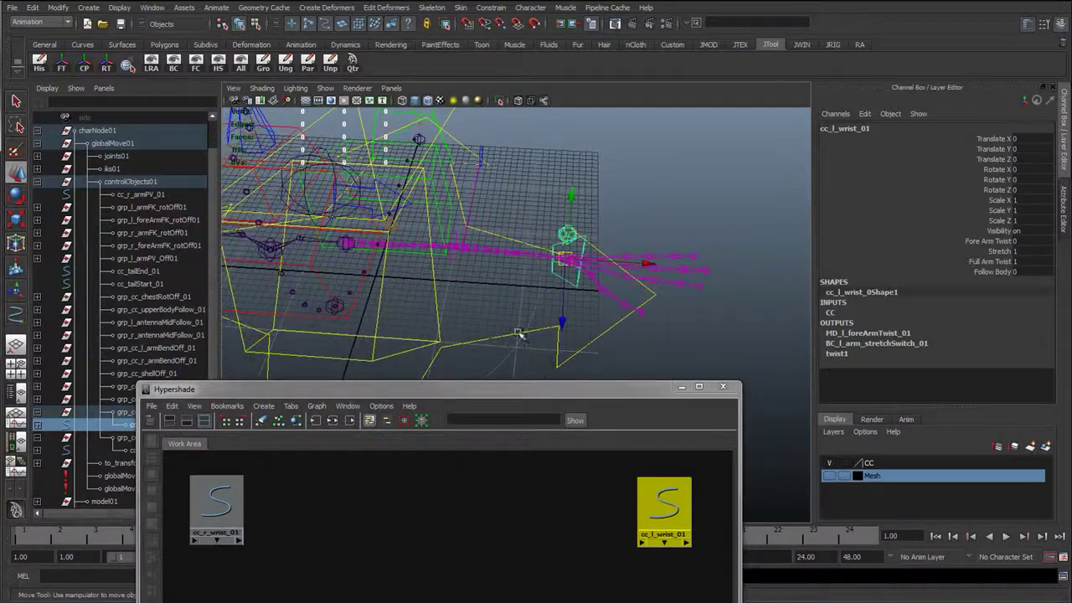
{"action": "scroll", "coordinate": [504, 288], "scroll_direction": "up", "scroll_amount": 5}
{"action": "key", "text": "Up"}
{"action": "left_click_drag", "start_coordinate": [469, 214], "coordinate": [450, 240], "text": "alt"}
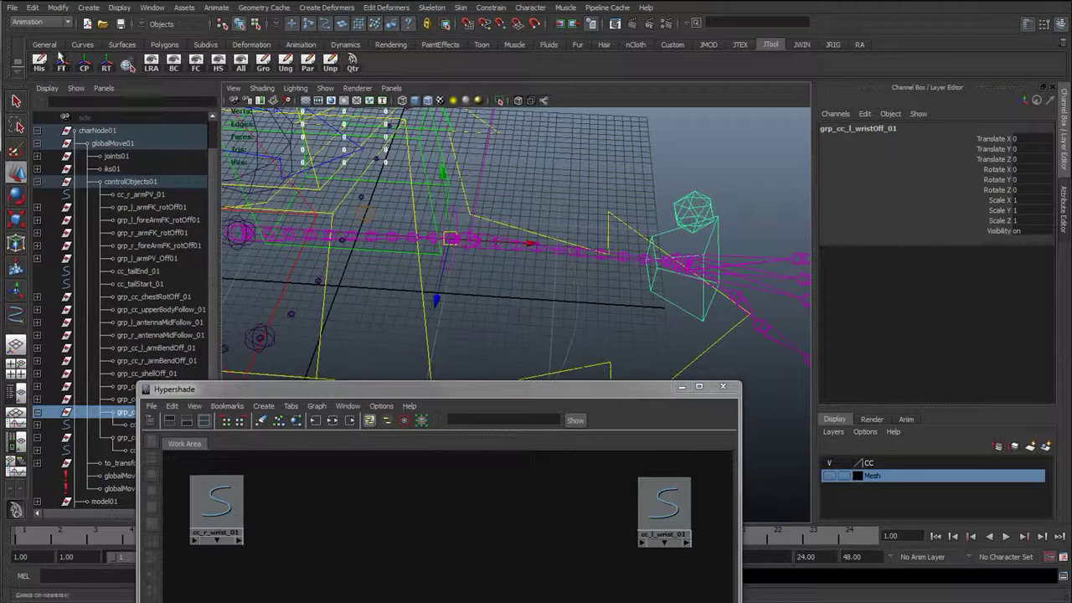
Draw a small closed bow-tie outline above the right arm in the front view with a linear EP curve
{"action": "left_click", "coordinate": [83, 45]}
{"action": "double_click", "coordinate": [84, 65]}
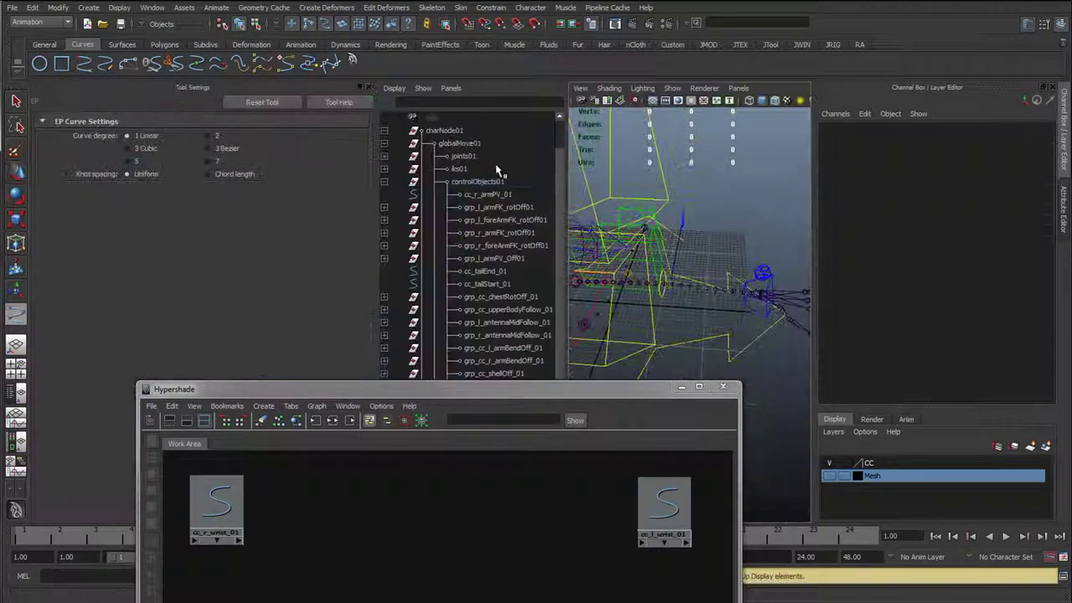
{"action": "left_click", "coordinate": [367, 87]}
{"action": "key", "text": "space"}
{"action": "left_click_drag", "start_coordinate": [657, 260], "coordinate": [532, 200]}
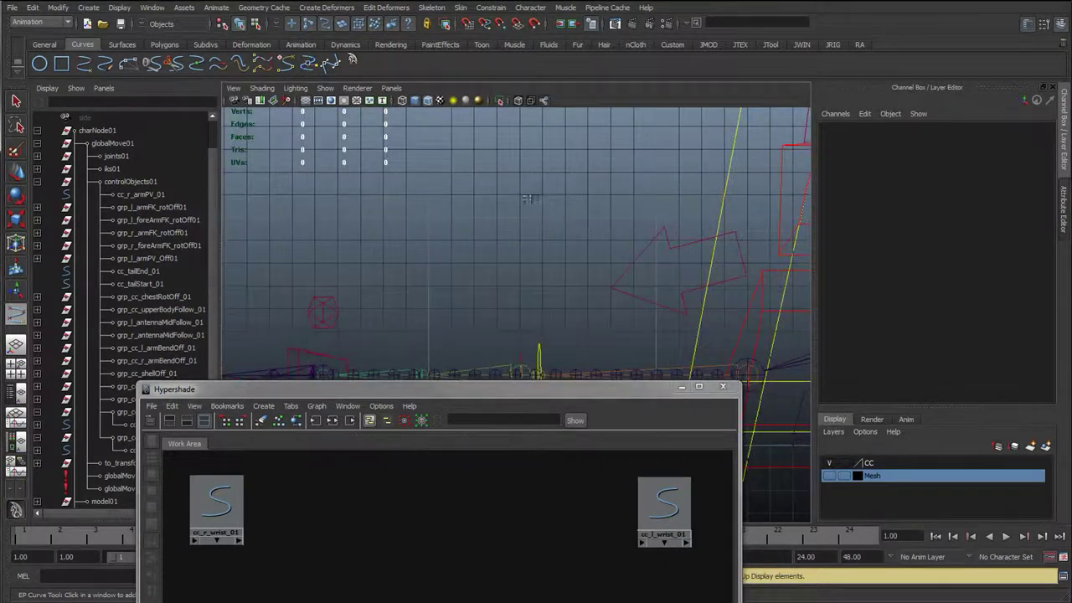
{"action": "left_click", "coordinate": [452, 215]}
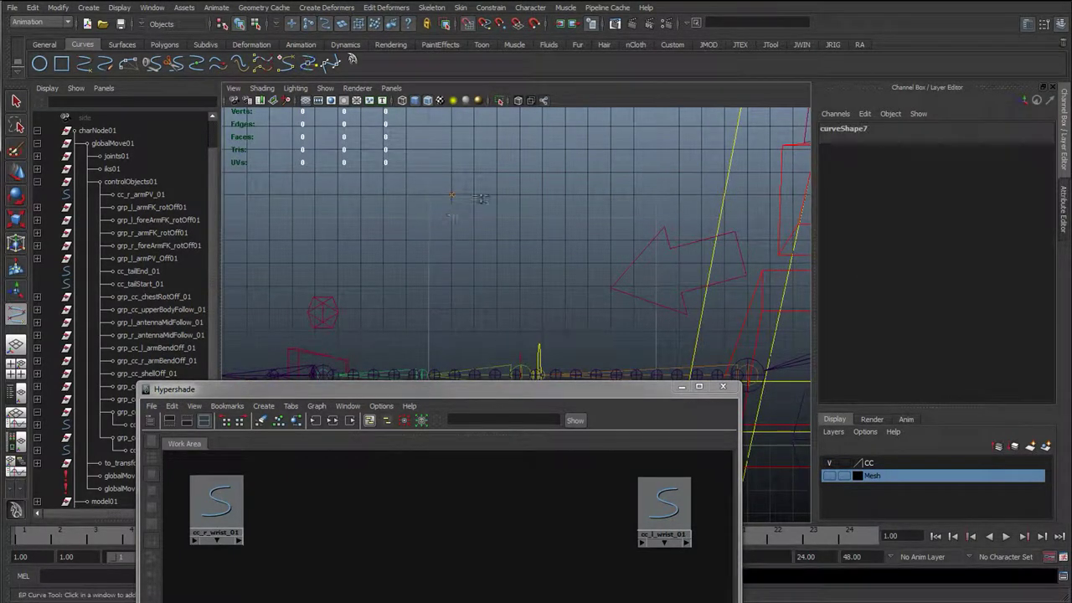
{"action": "left_click", "coordinate": [495, 199]}
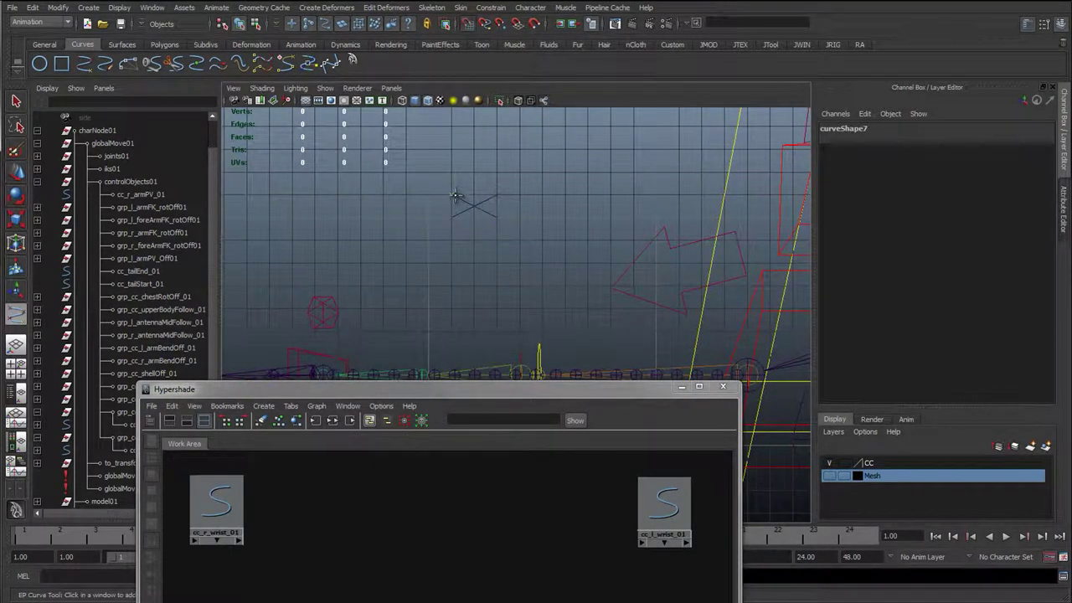
{"action": "key", "text": "w"}
Move the Hypershade window out of the way and return to the perspective view with the JTool shelf showing
{"action": "left_click_drag", "start_coordinate": [503, 392], "coordinate": [0, 175]}
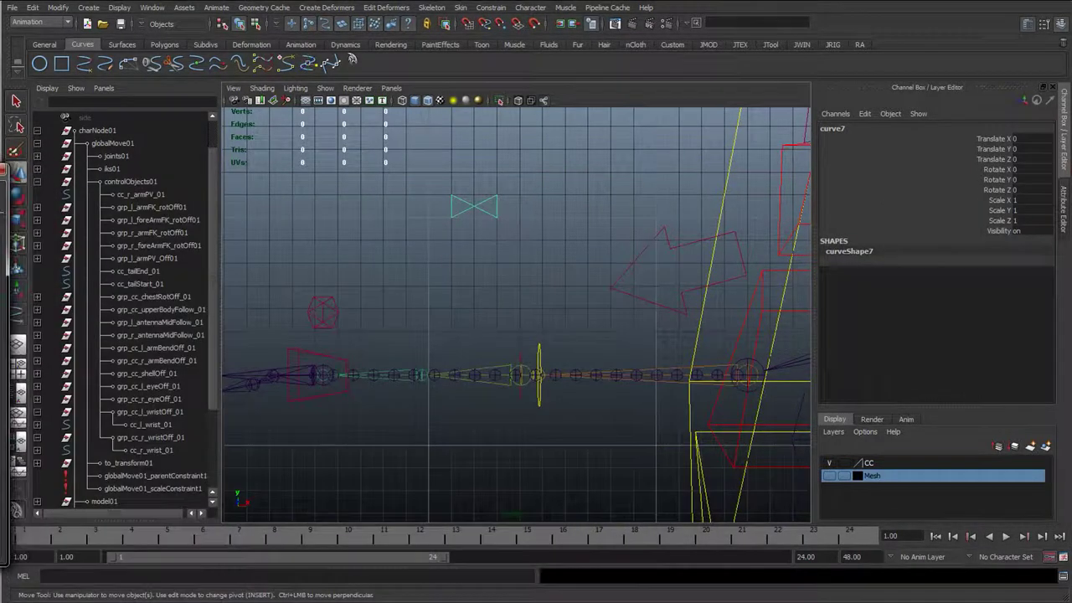
{"action": "middle_click_drag", "start_coordinate": [499, 273], "coordinate": [462, 285], "text": "alt"}
{"action": "key", "text": "space"}
{"action": "left_click_drag", "start_coordinate": [460, 284], "coordinate": [453, 251]}
{"action": "left_click", "coordinate": [771, 46]}
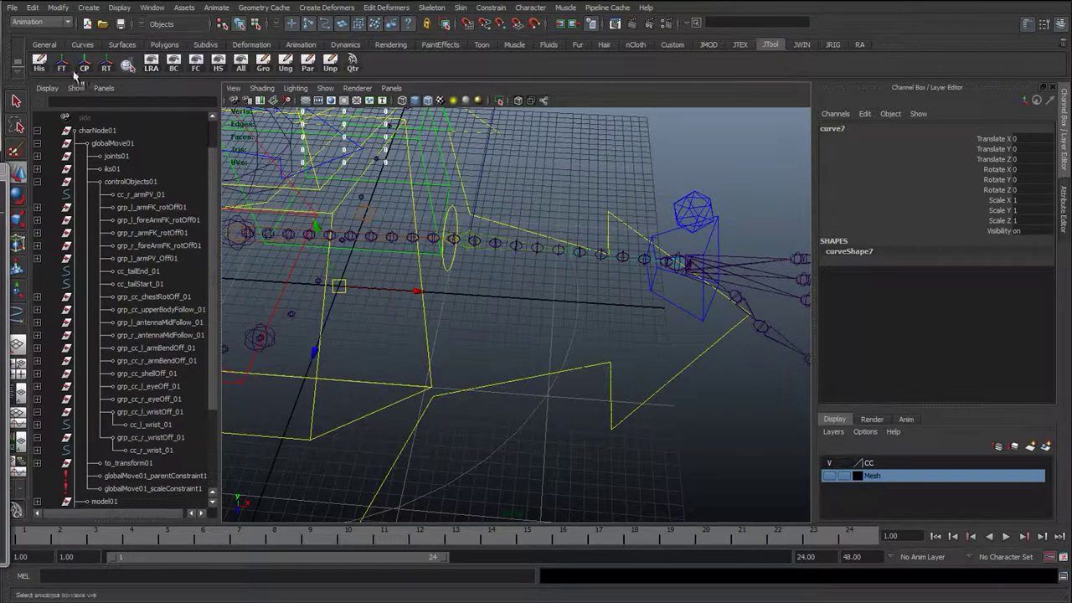
Center the bow-tie curve's pivot and snap the curve to the left elbow joint
{"action": "left_click_drag", "start_coordinate": [557, 297], "coordinate": [501, 280], "text": "alt"}
{"action": "right_click_drag", "start_coordinate": [502, 280], "coordinate": [543, 330], "text": "alt"}
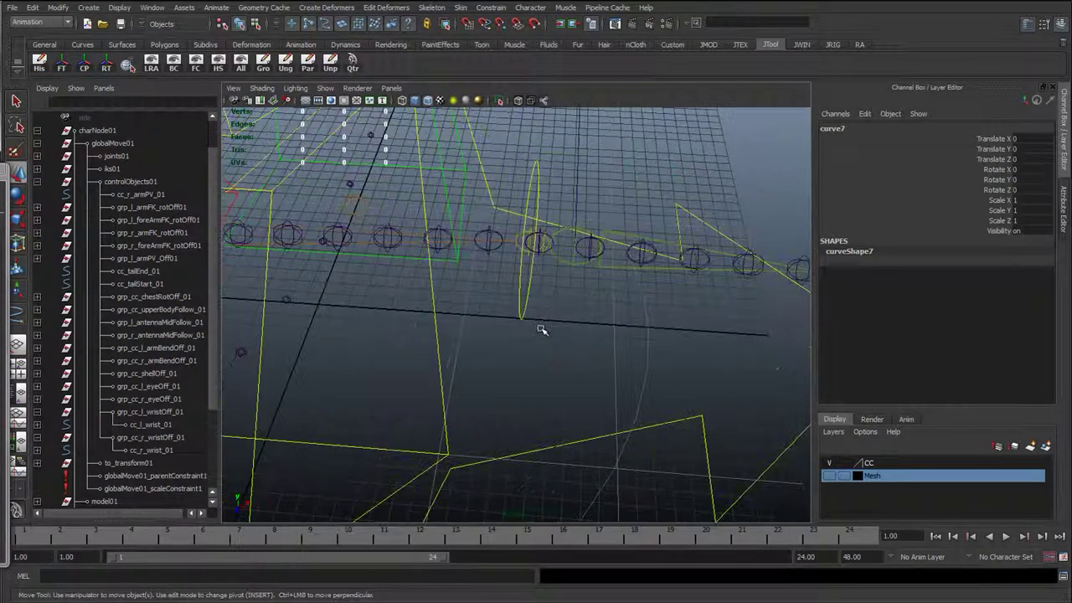
{"action": "key", "text": "v"}
{"action": "middle_click_drag", "start_coordinate": [546, 241], "coordinate": [538, 243]}
{"action": "left_click_drag", "start_coordinate": [539, 260], "coordinate": [444, 376], "text": "alt"}
{"action": "key", "text": "f"}
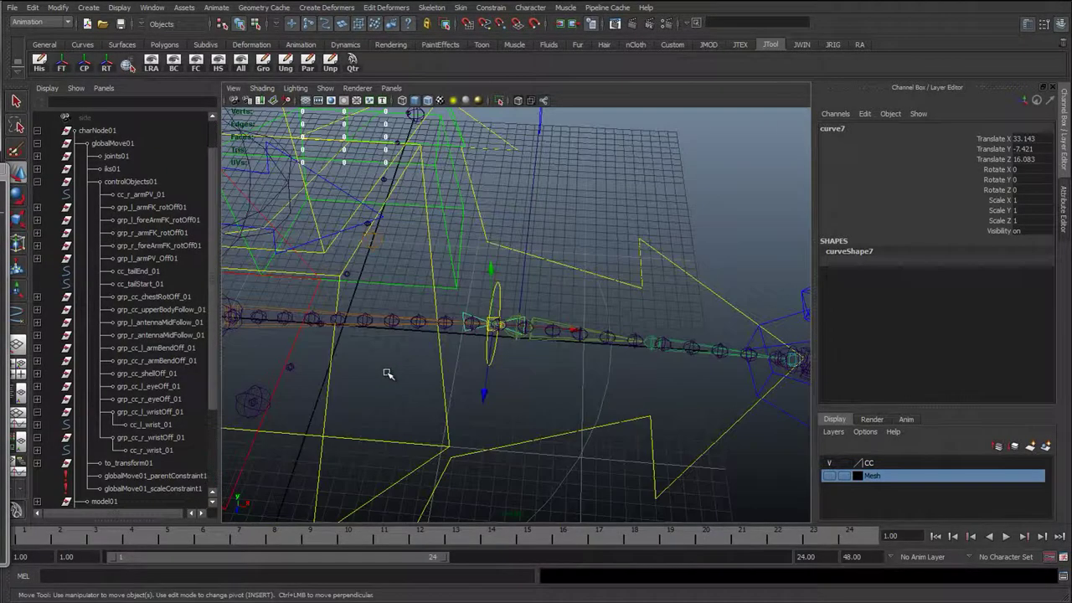
Duplicate the bow-tie curve and snap the copy to the right elbow joint
{"action": "key", "text": "ctrl+d"}
{"action": "left_click_drag", "start_coordinate": [497, 359], "coordinate": [591, 337], "text": "alt"}
{"action": "right_click_drag", "start_coordinate": [402, 319], "coordinate": [490, 318], "text": "alt"}
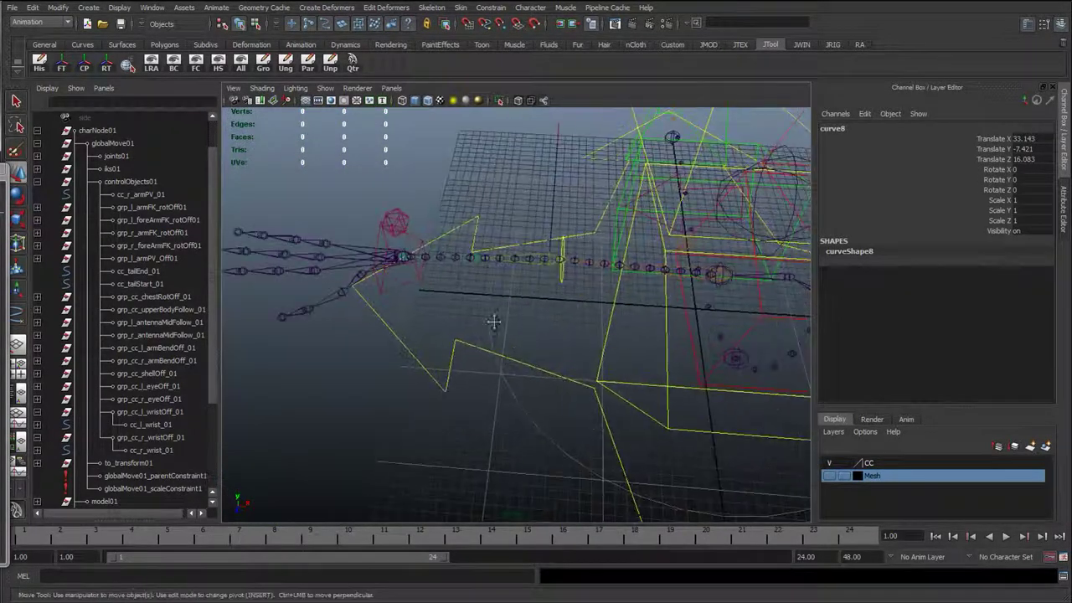
{"action": "middle_click_drag", "start_coordinate": [491, 318], "coordinate": [444, 352], "text": "alt"}
{"action": "right_click_drag", "start_coordinate": [444, 352], "coordinate": [636, 354], "text": "alt"}
{"action": "key", "text": "v"}
{"action": "left_click_drag", "start_coordinate": [455, 232], "coordinate": [606, 330]}
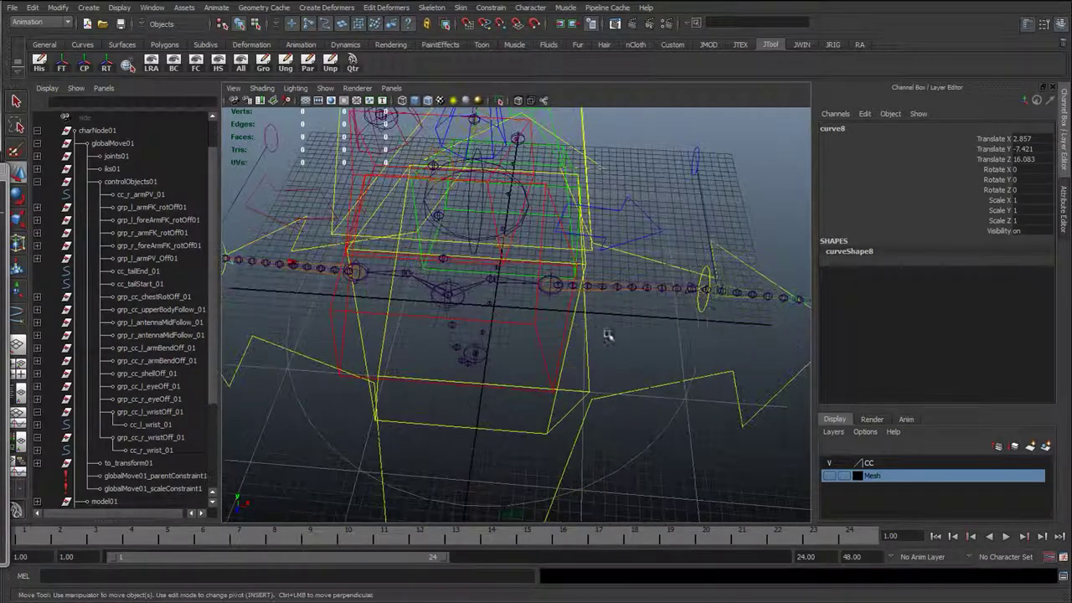
Freeze the transformations and delete the construction history of the two bow-tie elbow curves, curve7 and curve8
{"action": "key", "text": "q"}
{"action": "middle_click_drag", "start_coordinate": [698, 293], "coordinate": [516, 316], "text": "alt"}
{"action": "right_click_drag", "start_coordinate": [516, 316], "coordinate": [742, 344], "text": "alt"}
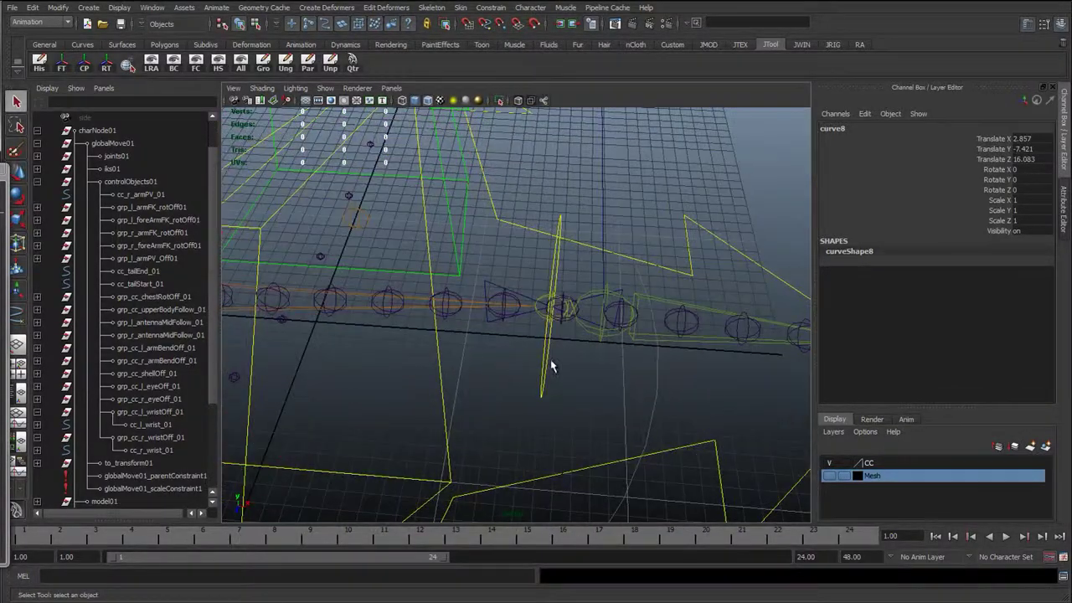
{"action": "right_click_drag", "start_coordinate": [551, 363], "coordinate": [431, 374], "text": "alt"}
{"action": "left_click_drag", "start_coordinate": [429, 374], "coordinate": [352, 366], "text": "alt"}
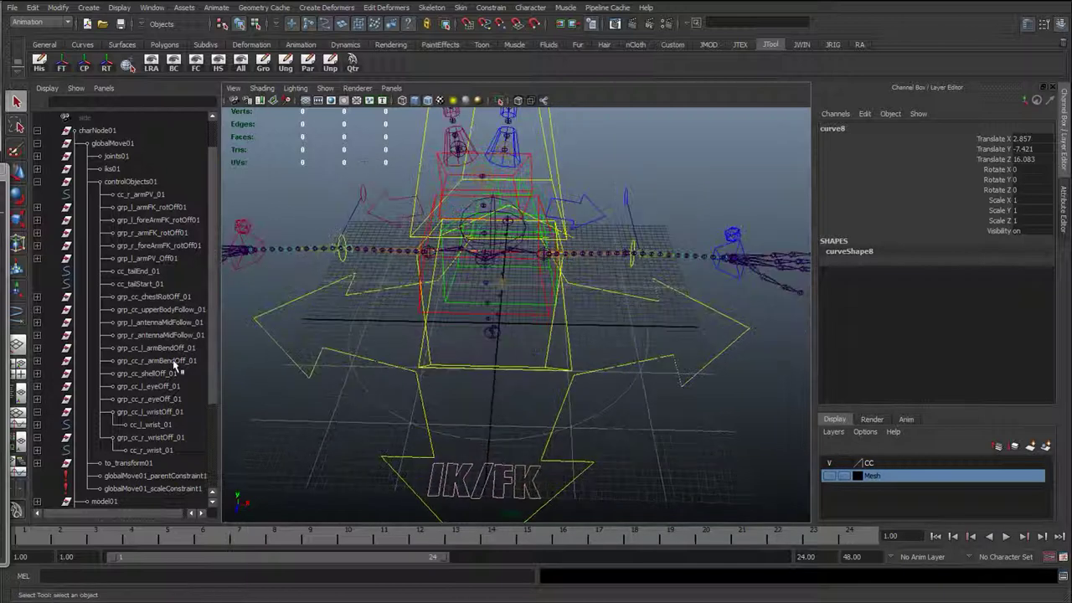
{"action": "scroll", "coordinate": [216, 352], "scroll_direction": "down", "scroll_amount": 5}
{"action": "left_click", "coordinate": [91, 463]}
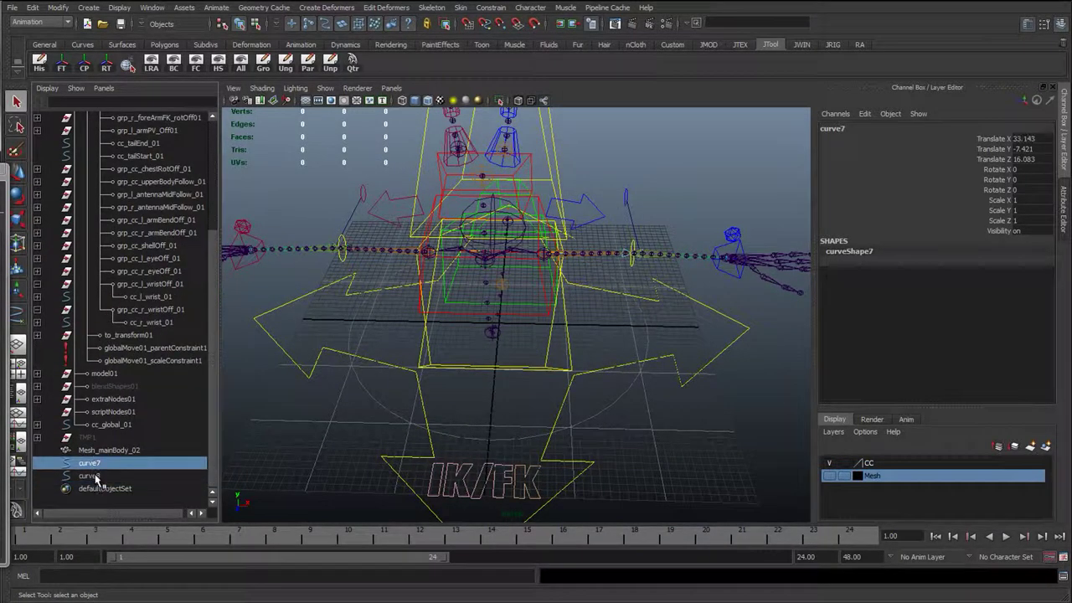
{"action": "left_click", "coordinate": [100, 476], "text": "shift"}
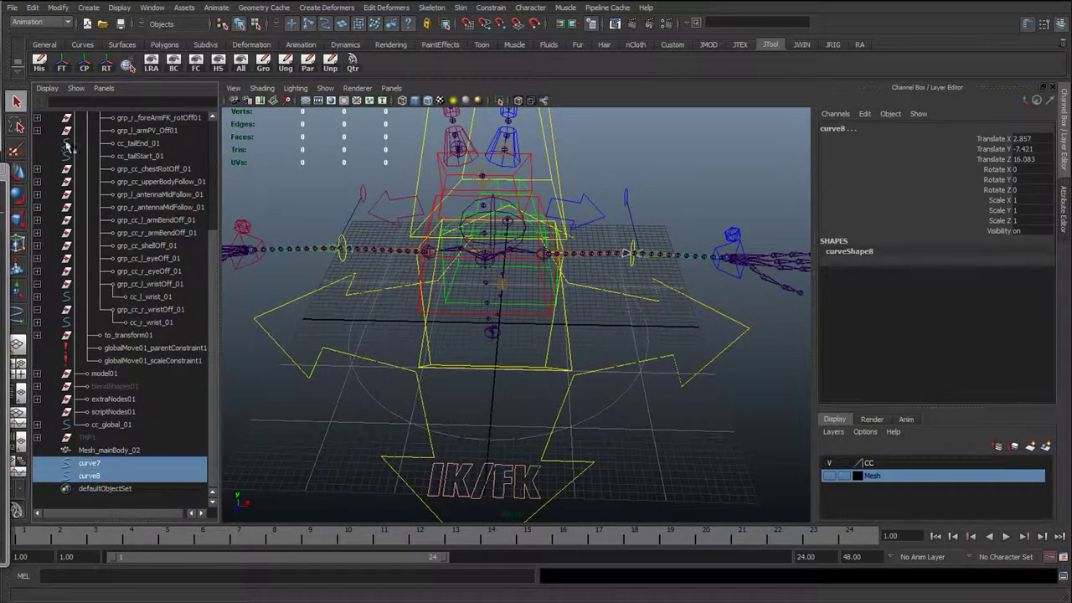
{"action": "left_click", "coordinate": [65, 72]}
{"action": "left_click", "coordinate": [41, 66]}
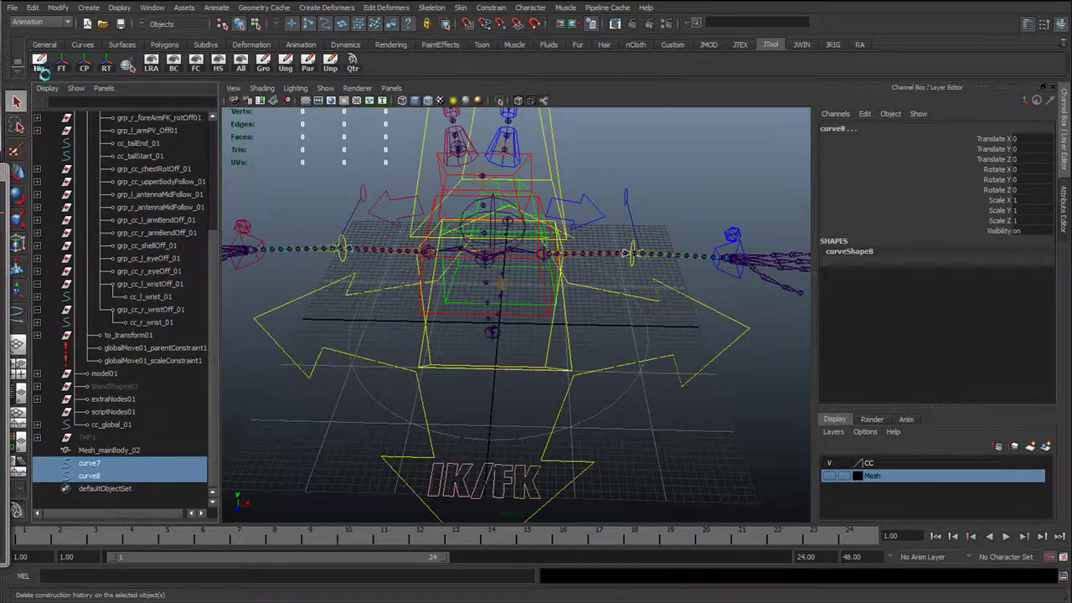
Rename the left elbow curve, curve7, as tie_l_arm_bodyFollow_01
{"action": "left_click", "coordinate": [96, 475]}
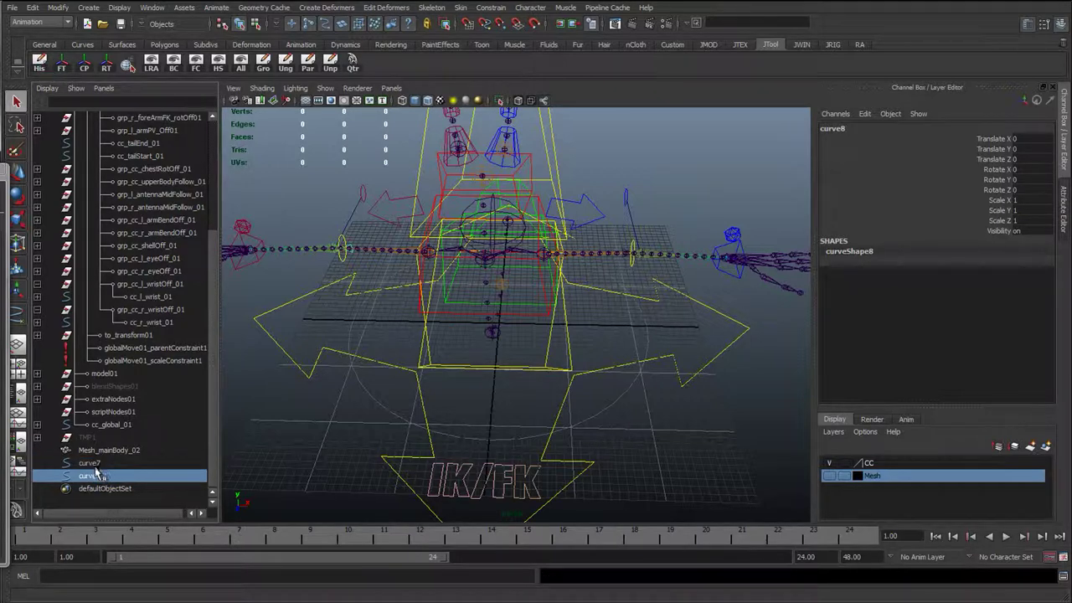
{"action": "left_click", "coordinate": [91, 463]}
{"action": "double_click", "coordinate": [92, 463]}
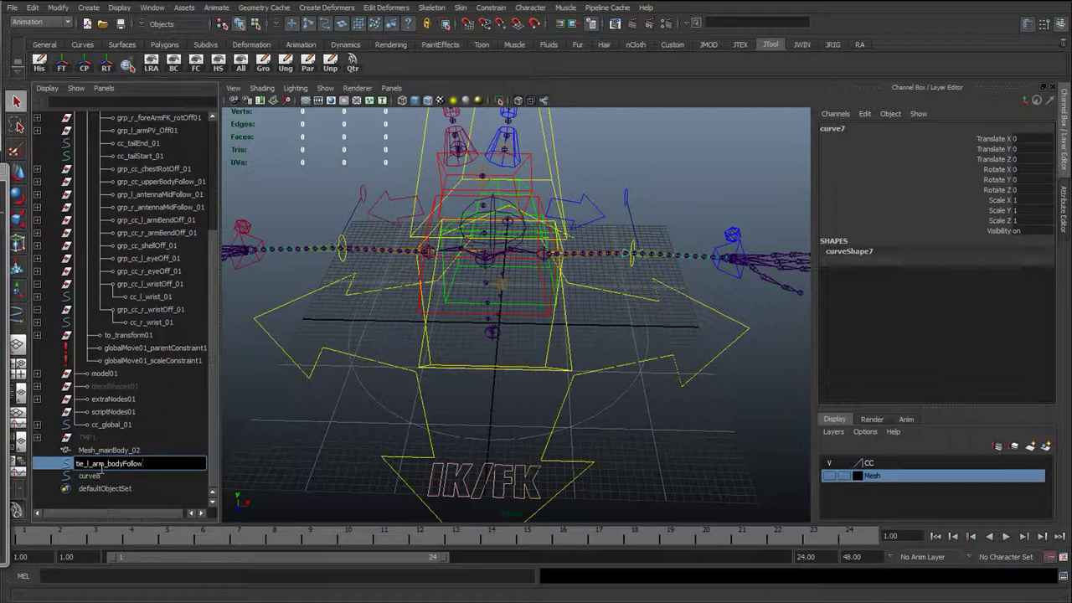
{"action": "key", "text": "Return"}
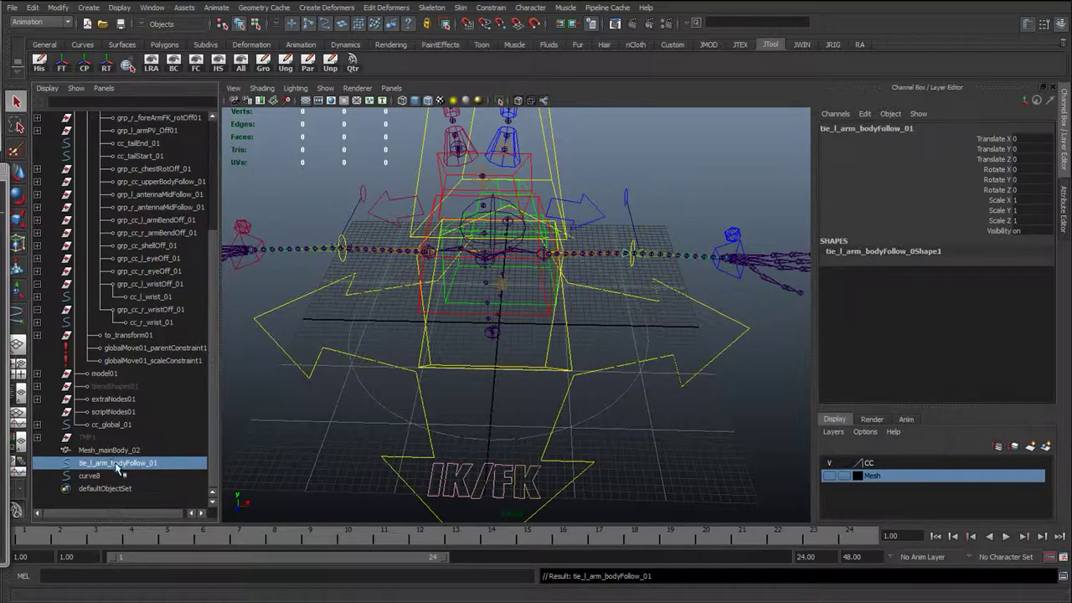
Rename the right elbow curve, curve8, as tie_r_arm_bodyFollow_01, reusing the left curve's name
{"action": "double_click", "coordinate": [118, 466]}
{"action": "key", "text": "ctrl+c"}
{"action": "left_click", "coordinate": [117, 479]}
{"action": "double_click", "coordinate": [101, 475]}
{"action": "key", "text": "ctrl+v"}
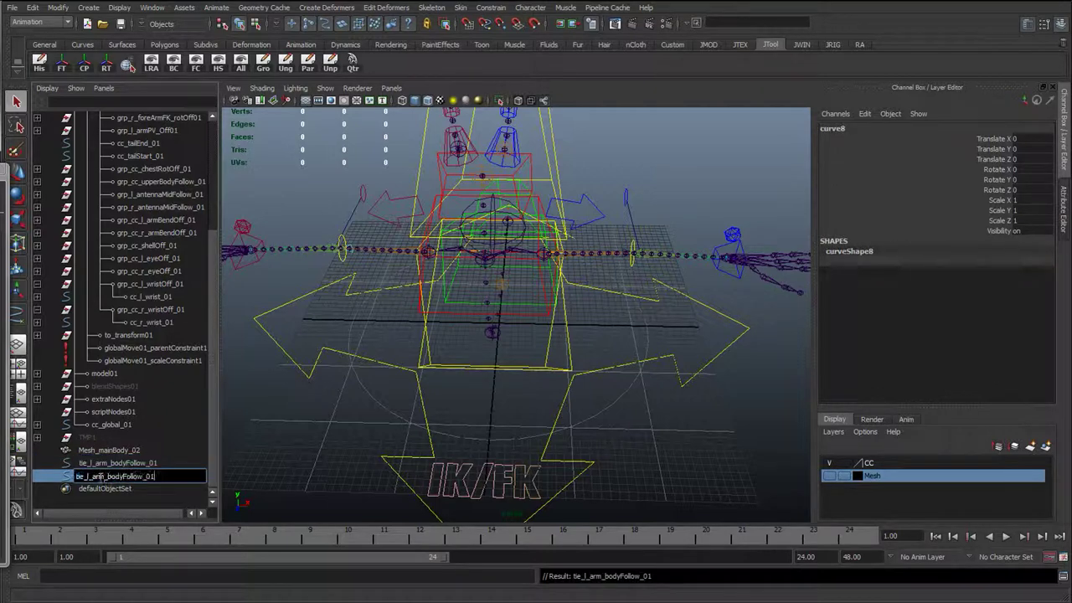
{"action": "key", "text": "BackSpace"}
{"action": "type", "text": "r"}
{"action": "key", "text": "Return"}
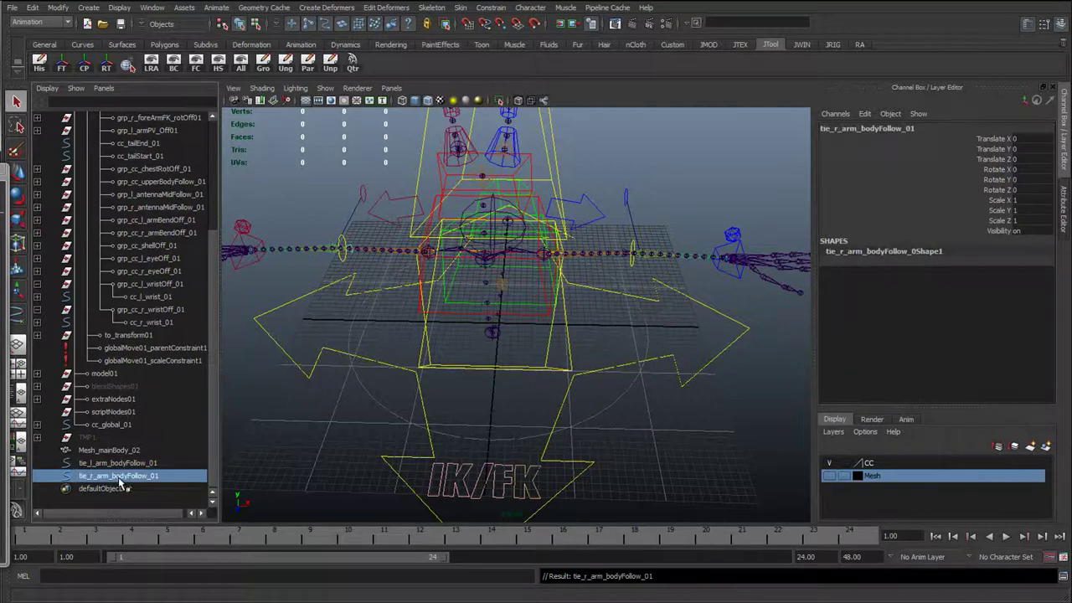
Add both tie curves to the Hypershade graph, arrange them between the wrist control nodes, and move the window out of the way
{"action": "left_click", "coordinate": [117, 465], "text": "shift"}
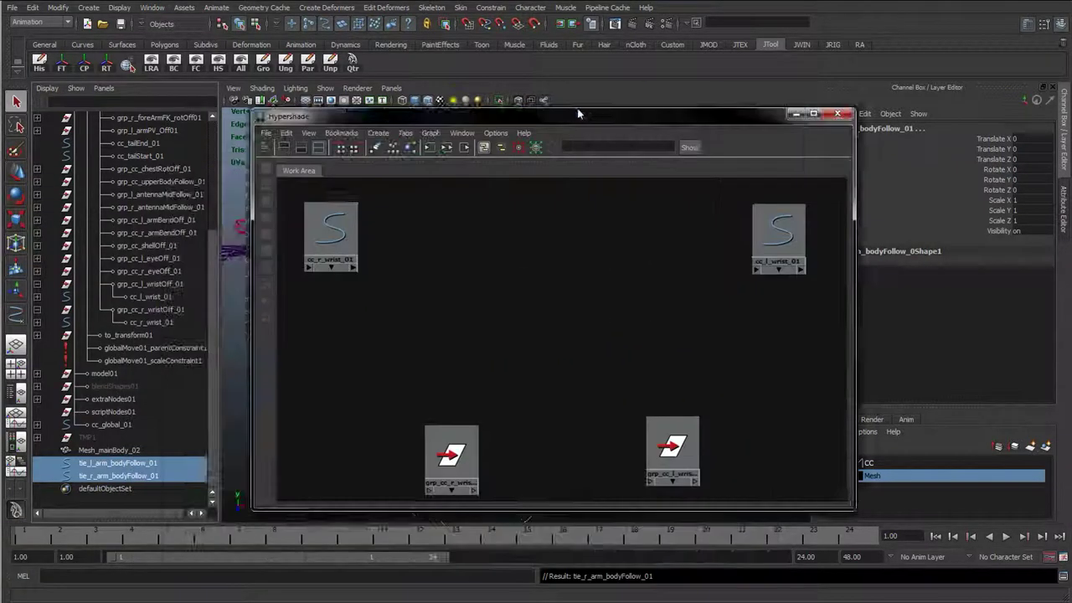
{"action": "left_click", "coordinate": [446, 125]}
{"action": "left_click", "coordinate": [473, 235]}
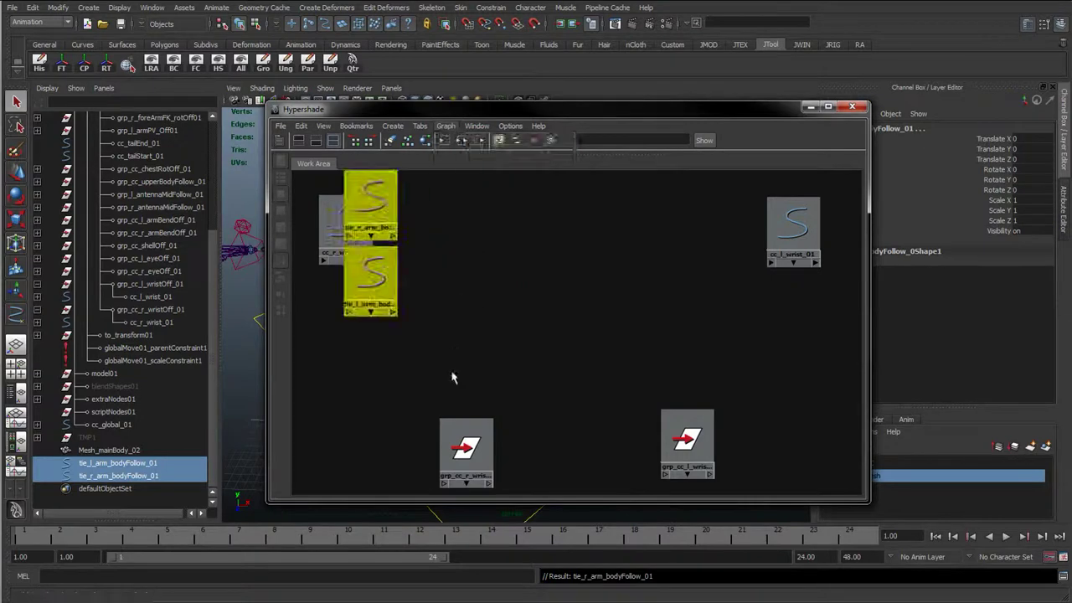
{"action": "left_click", "coordinate": [452, 376]}
{"action": "left_click_drag", "start_coordinate": [373, 210], "coordinate": [466, 221]}
{"action": "left_click_drag", "start_coordinate": [370, 281], "coordinate": [649, 219]}
{"action": "left_click_drag", "start_coordinate": [487, 209], "coordinate": [491, 206]}
{"action": "left_click_drag", "start_coordinate": [662, 209], "coordinate": [667, 200]}
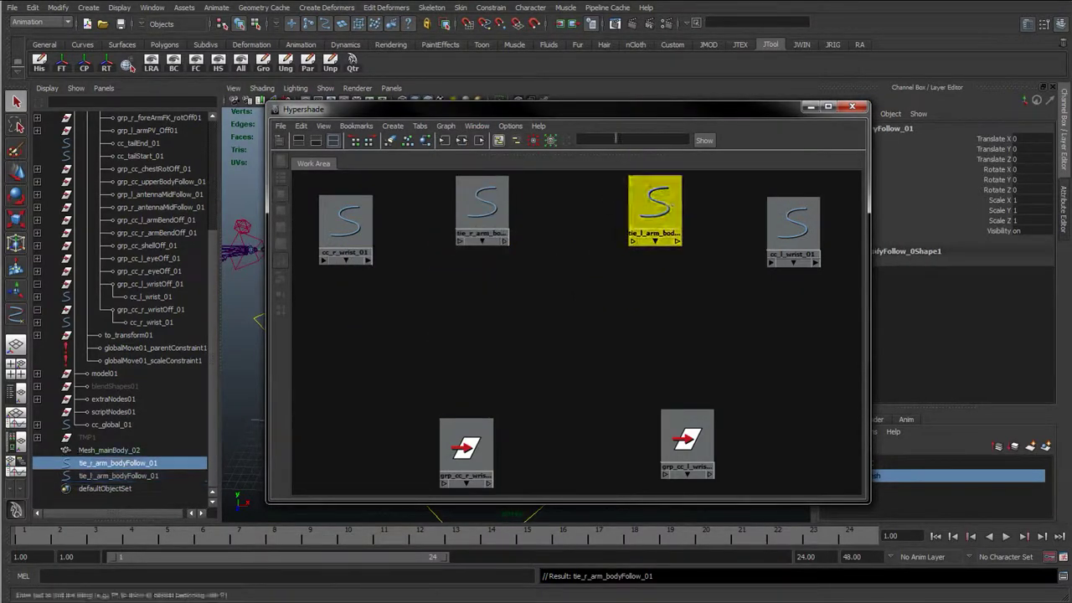
{"action": "left_click_drag", "start_coordinate": [620, 114], "coordinate": [0, 168]}
Switch both arms to FK with the IK/FK control's L Arm IKFK and R Arm IKFK attributes
{"action": "left_click", "coordinate": [494, 475]}
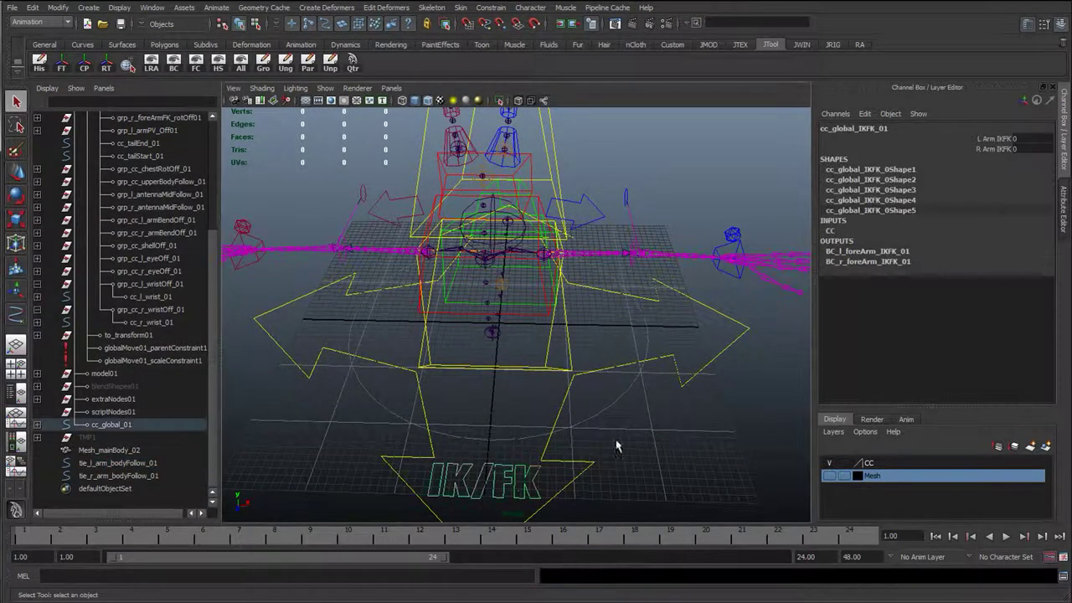
{"action": "left_click_drag", "start_coordinate": [1012, 139], "coordinate": [1009, 149]}
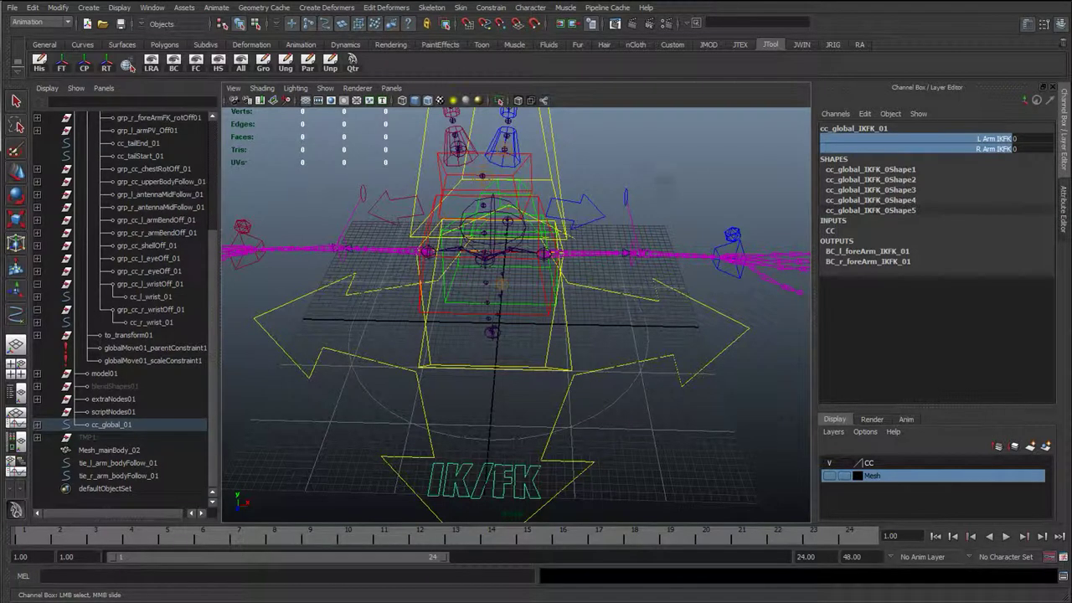
{"action": "left_click_drag", "start_coordinate": [402, 274], "coordinate": [350, 276], "text": "alt"}
{"action": "left_click", "coordinate": [334, 255]}
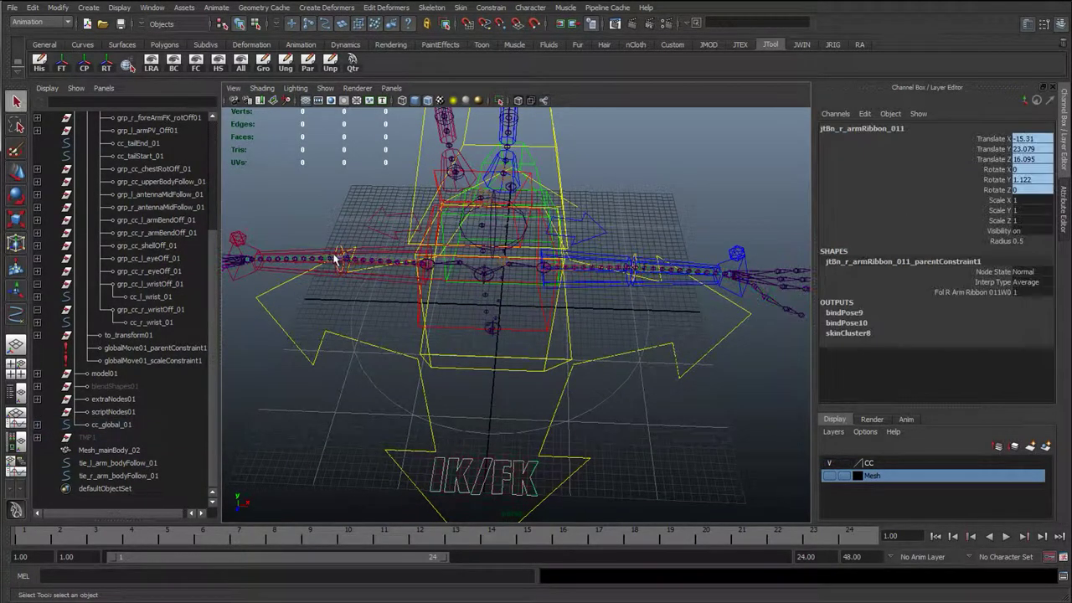
{"action": "scroll", "coordinate": [622, 269], "scroll_direction": "up", "scroll_amount": 5}
{"action": "left_click_drag", "start_coordinate": [621, 269], "coordinate": [299, 304], "text": "alt"}
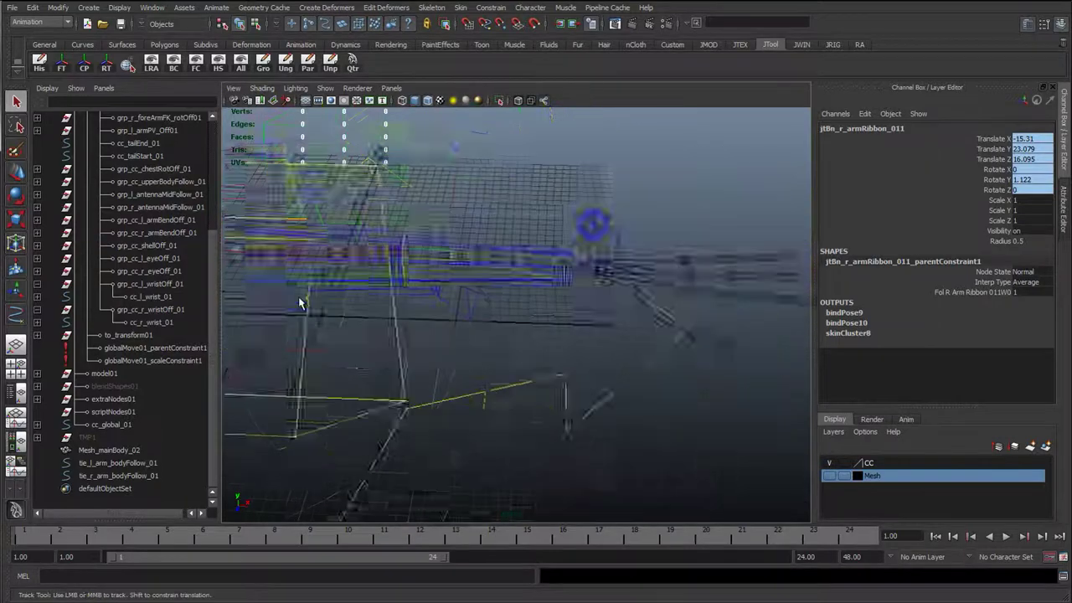
Test-rotate the upper body control cc_upperBody_01 near the left arm and undo the rotation
{"action": "left_click", "coordinate": [334, 283]}
{"action": "middle_click_drag", "start_coordinate": [334, 283], "coordinate": [557, 311], "text": "alt"}
{"action": "left_click_drag", "start_coordinate": [558, 312], "coordinate": [387, 283], "text": "alt"}
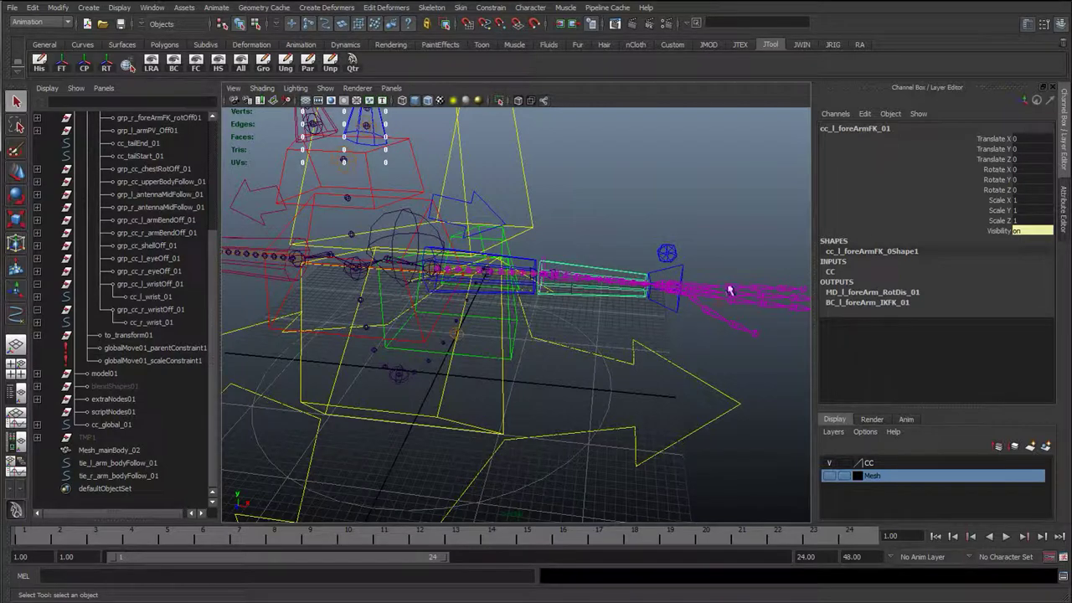
{"action": "left_click_drag", "start_coordinate": [568, 292], "coordinate": [693, 325], "text": "alt"}
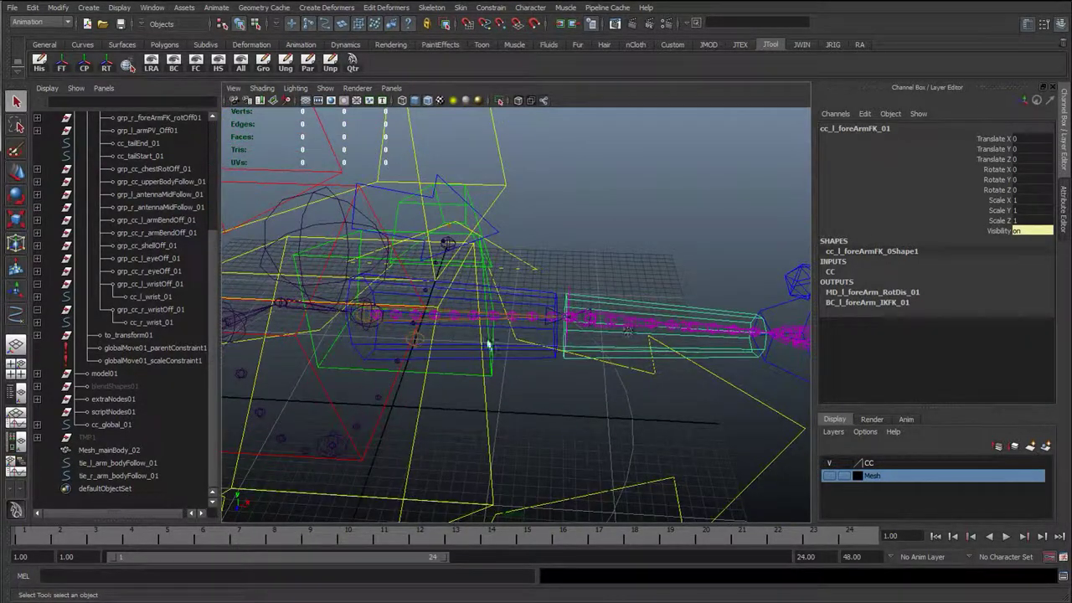
{"action": "left_click", "coordinate": [325, 384]}
{"action": "key", "text": "e"}
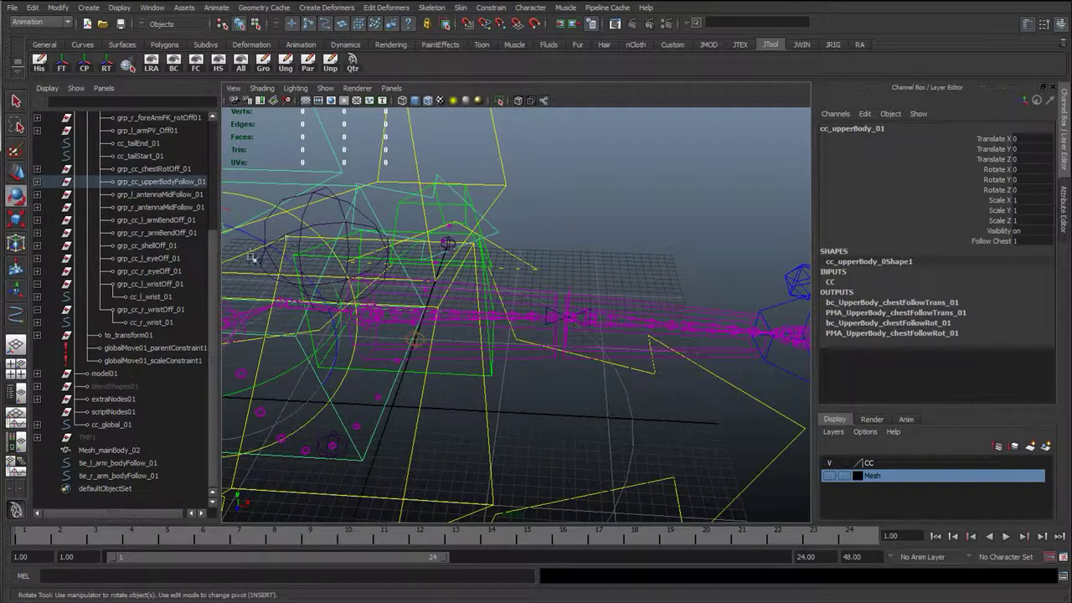
{"action": "left_click_drag", "start_coordinate": [262, 246], "coordinate": [335, 272]}
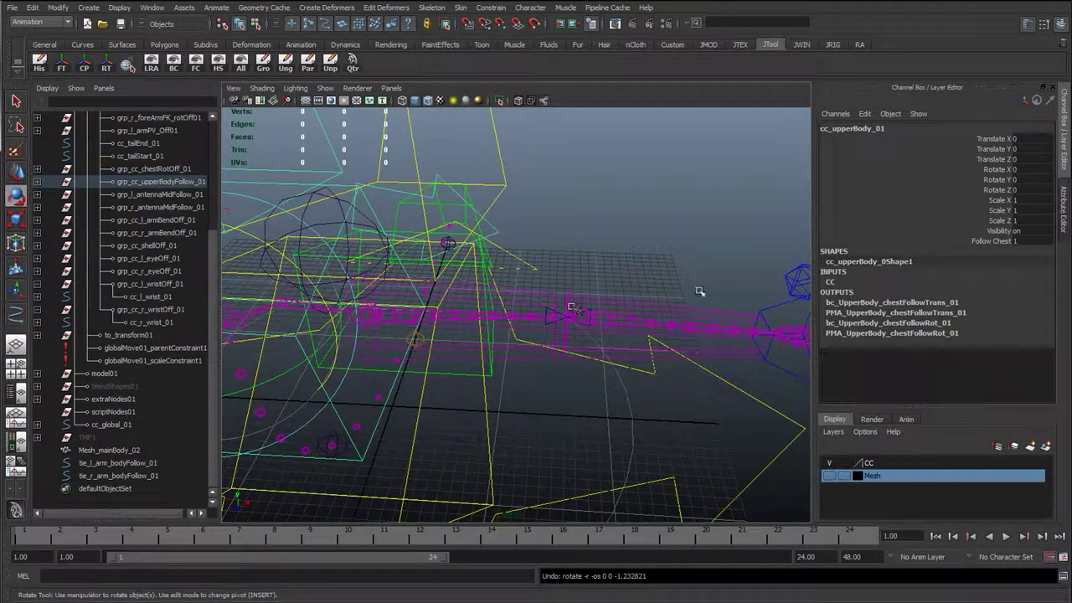
Test-bend the left forearm FK control by about -49 degrees in Rotate Y and undo the rotation
{"action": "left_click", "coordinate": [682, 311]}
{"action": "left_click_drag", "start_coordinate": [663, 371], "coordinate": [558, 442]}
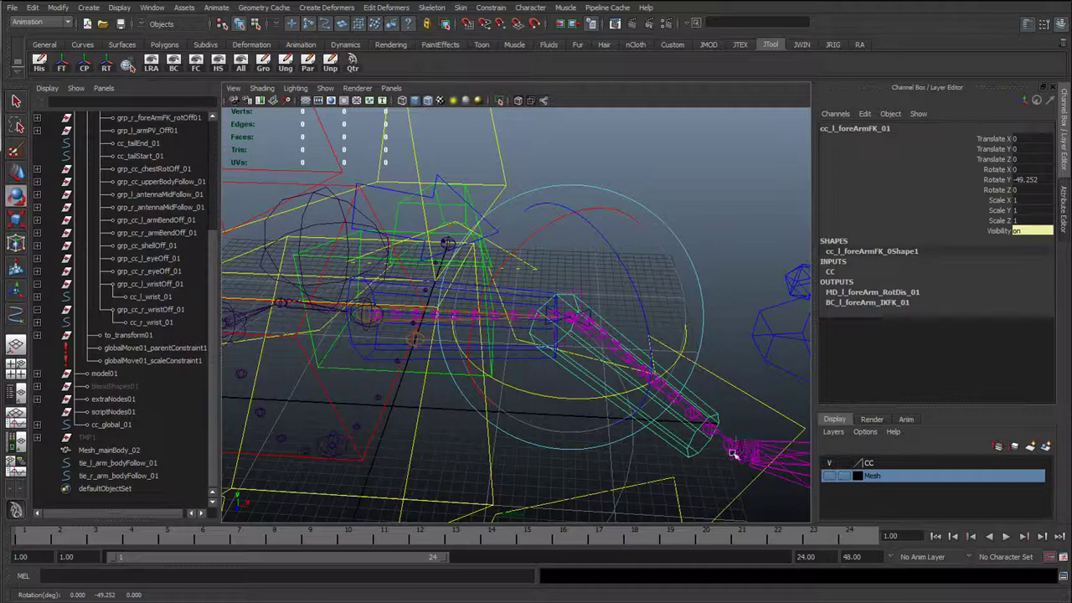
{"action": "left_click_drag", "start_coordinate": [661, 407], "coordinate": [591, 404], "text": "alt"}
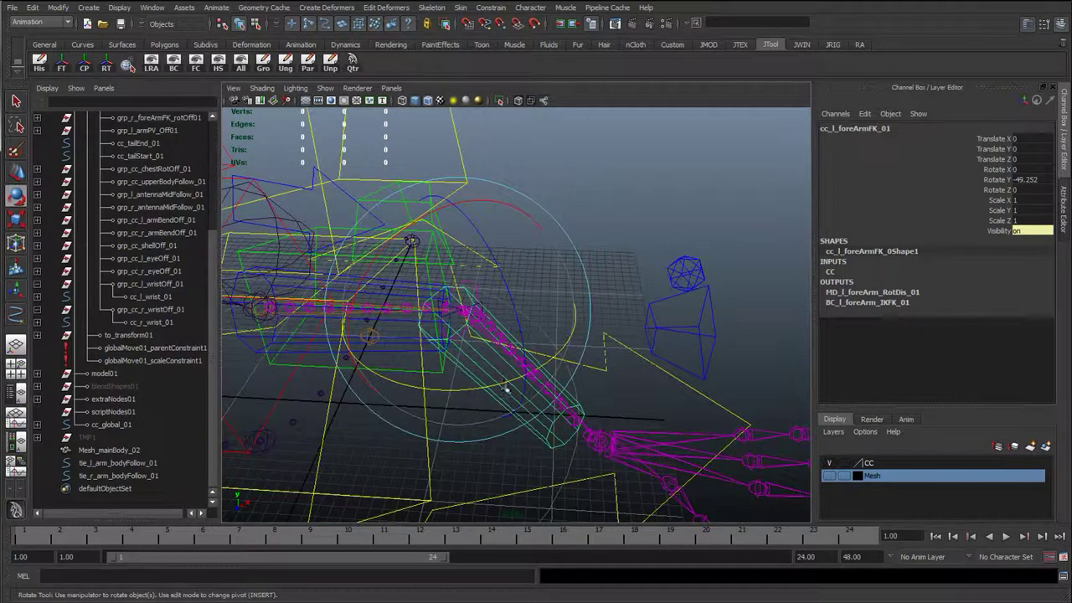
{"action": "key", "text": "ctrl+z"}
{"action": "key", "text": "q"}
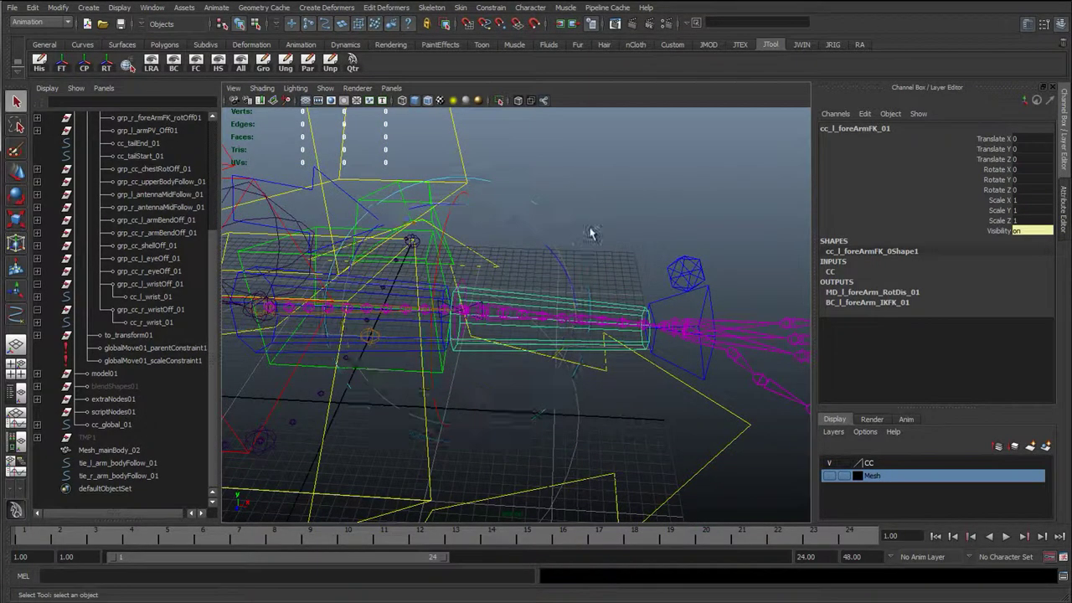
Parent-constrain the tie_l_arm_bodyFollow_01 curve to the left forearm FK control
{"action": "left_click", "coordinate": [591, 232]}
{"action": "scroll", "coordinate": [472, 340], "scroll_direction": "up", "scroll_amount": 2}
{"action": "left_click_drag", "start_coordinate": [574, 321], "coordinate": [386, 295], "text": "alt"}
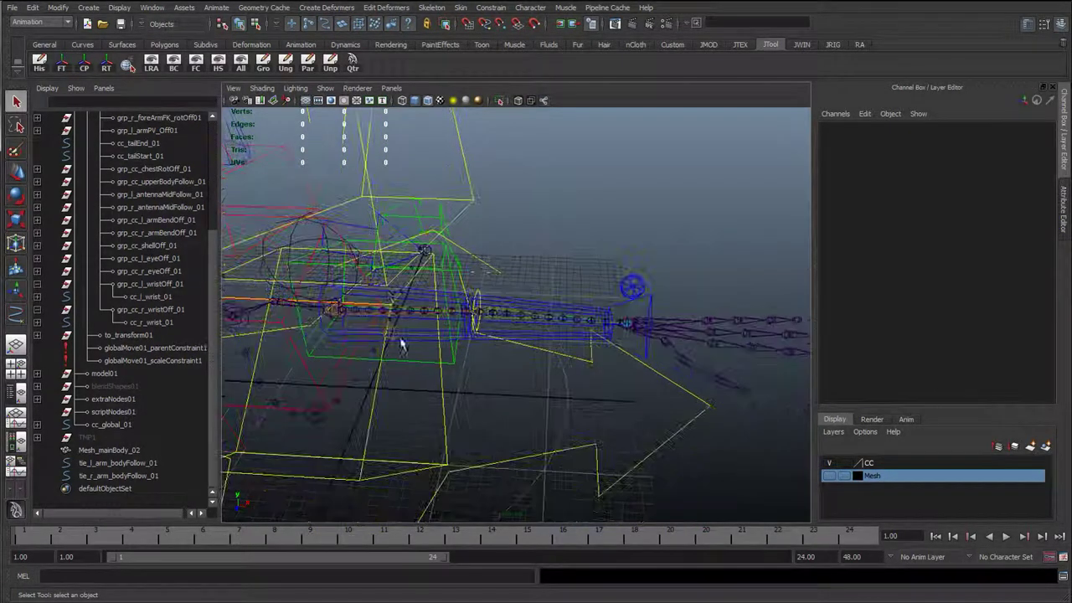
{"action": "left_click_drag", "start_coordinate": [321, 289], "coordinate": [514, 300], "text": "alt"}
{"action": "left_click", "coordinate": [540, 235]}
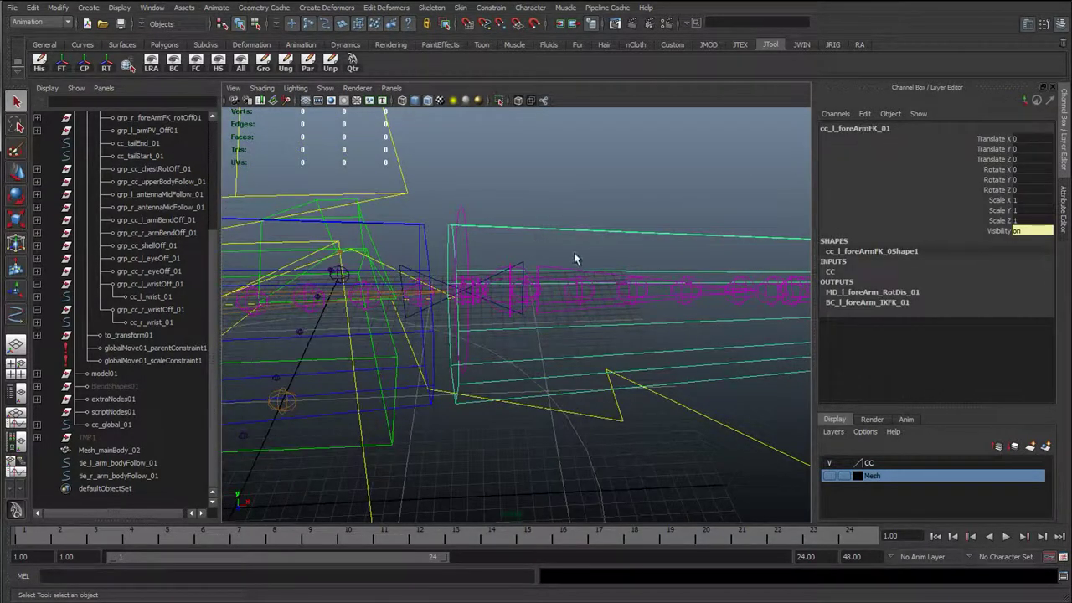
{"action": "left_click", "coordinate": [522, 266]}
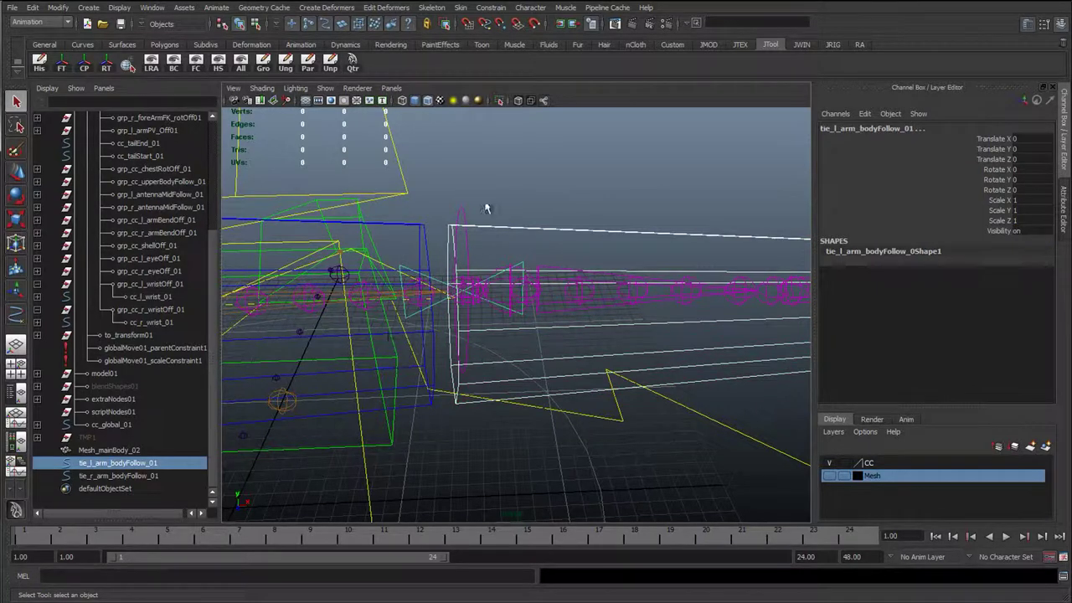
{"action": "left_click", "coordinate": [490, 8]}
{"action": "left_click", "coordinate": [511, 77]}
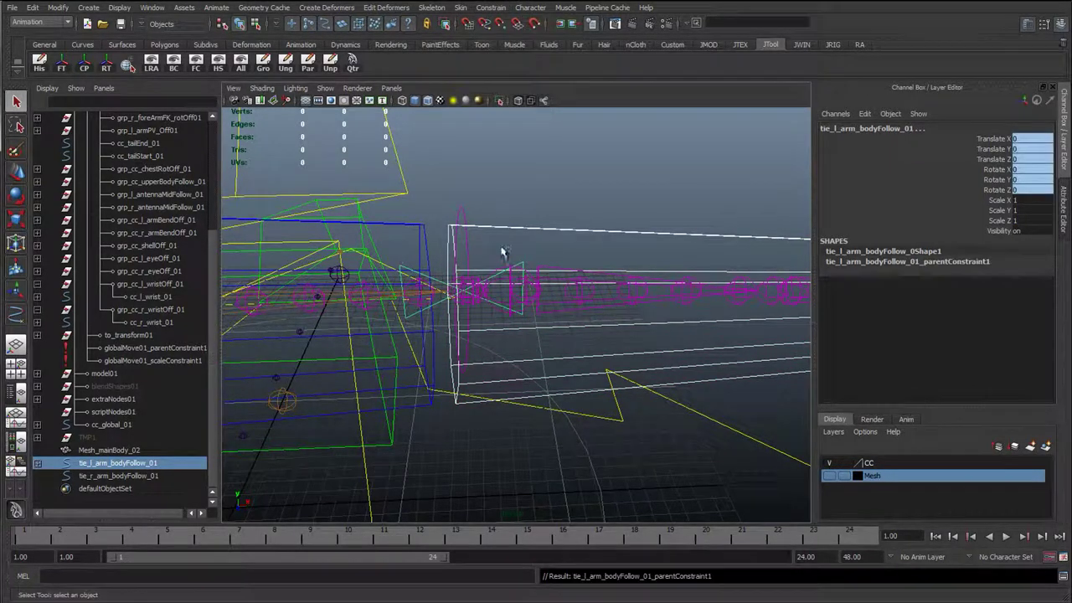
Parent-constrain the tie_r_arm_bodyFollow_01 curve to the right forearm FK control
{"action": "left_click_drag", "start_coordinate": [502, 252], "coordinate": [423, 298], "text": "alt"}
{"action": "left_click_drag", "start_coordinate": [347, 314], "coordinate": [546, 297], "text": "alt"}
{"action": "left_click", "coordinate": [542, 242]}
{"action": "left_click_drag", "start_coordinate": [543, 242], "coordinate": [358, 274], "text": "alt"}
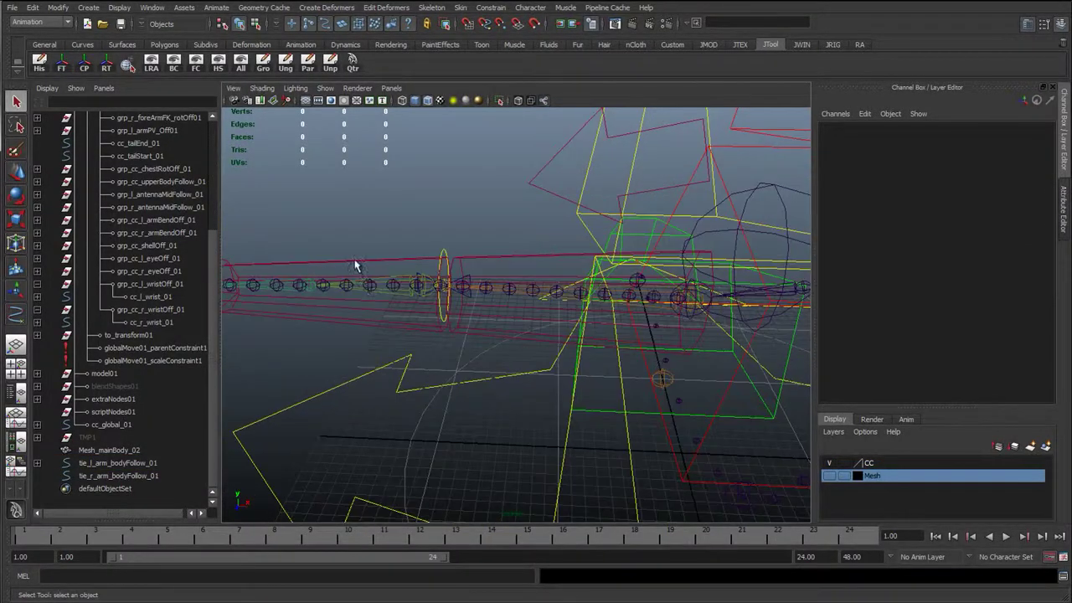
{"action": "left_click", "coordinate": [355, 262]}
{"action": "right_click_drag", "start_coordinate": [355, 262], "coordinate": [440, 285], "text": "alt"}
{"action": "left_click", "coordinate": [442, 254], "text": "shift"}
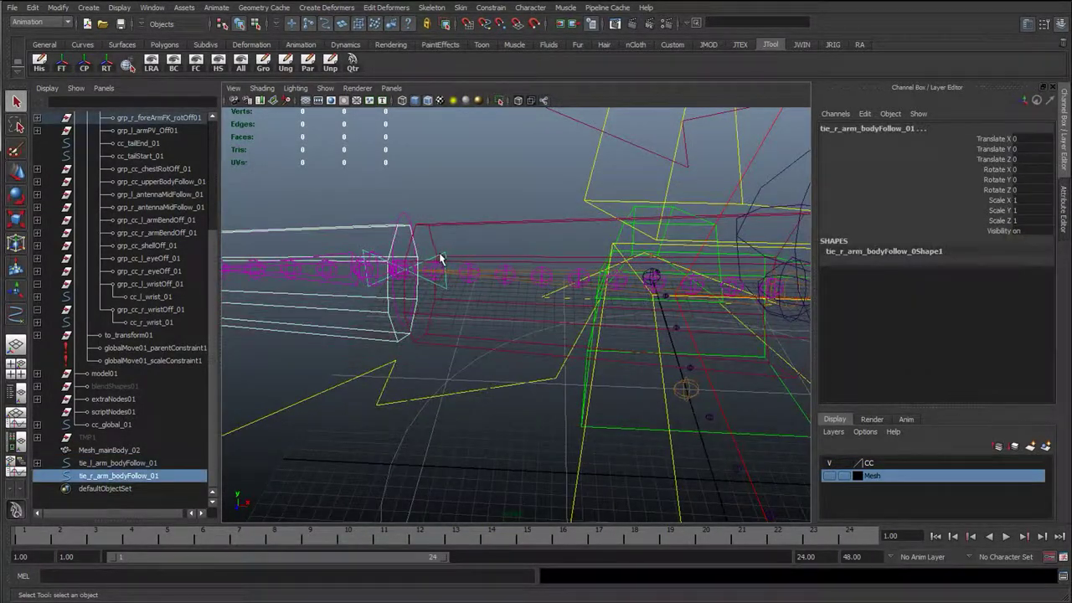
{"action": "left_click", "coordinate": [491, 8]}
{"action": "left_click", "coordinate": [507, 72]}
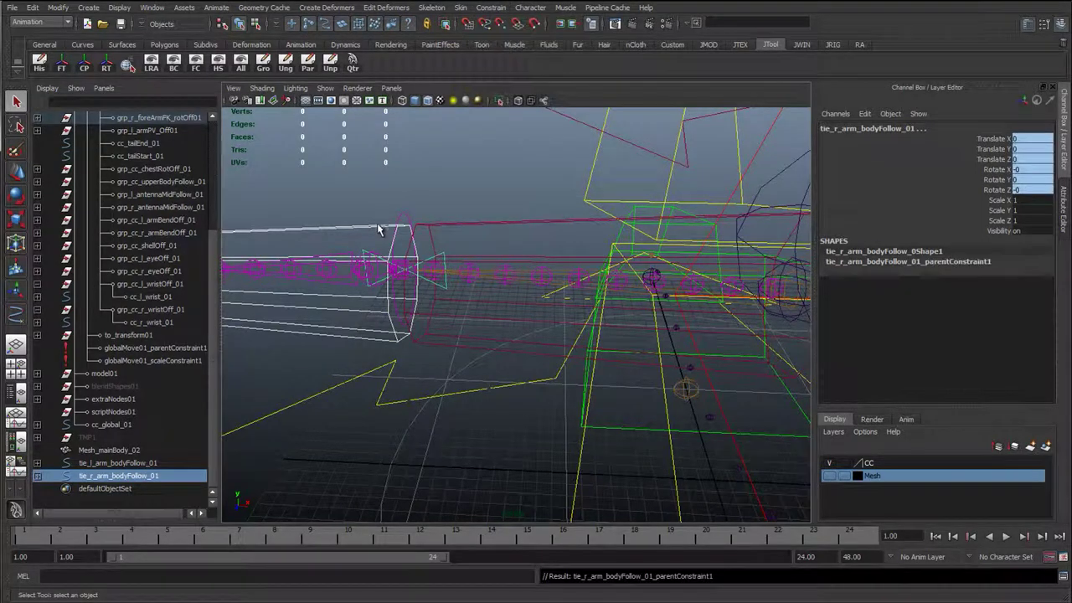
{"action": "scroll", "coordinate": [381, 234], "scroll_direction": "down", "scroll_amount": 5}
{"action": "left_click", "coordinate": [463, 246]}
{"action": "scroll", "coordinate": [562, 319], "scroll_direction": "down", "scroll_amount": 6}
{"action": "middle_click_drag", "start_coordinate": [561, 318], "coordinate": [508, 282], "text": "alt"}
{"action": "right_click_drag", "start_coordinate": [507, 282], "coordinate": [601, 283], "text": "alt"}
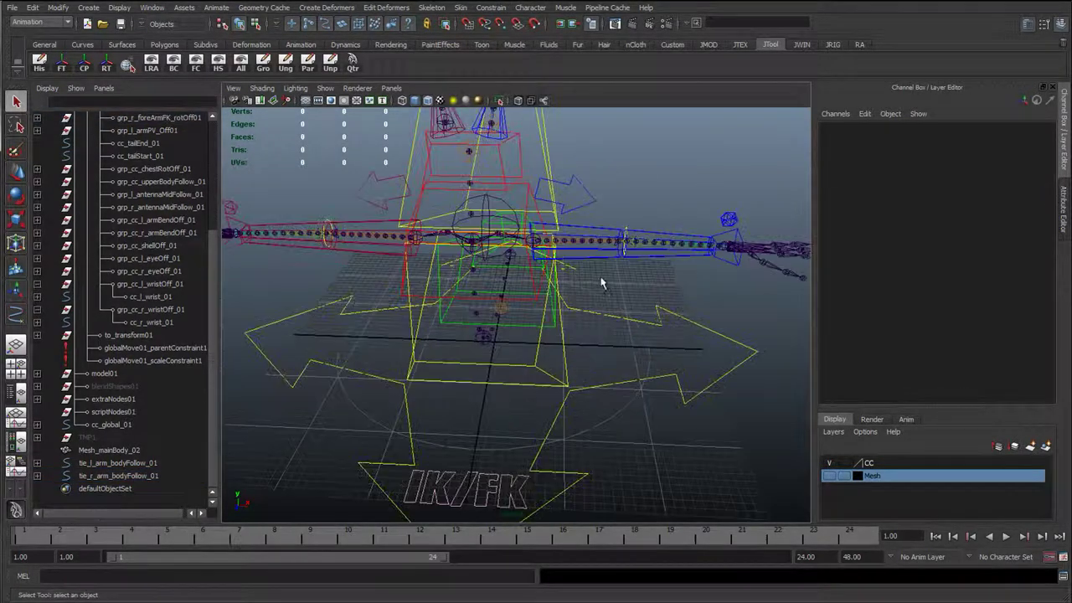
{"action": "left_click_drag", "start_coordinate": [601, 283], "coordinate": [486, 297], "text": "alt"}
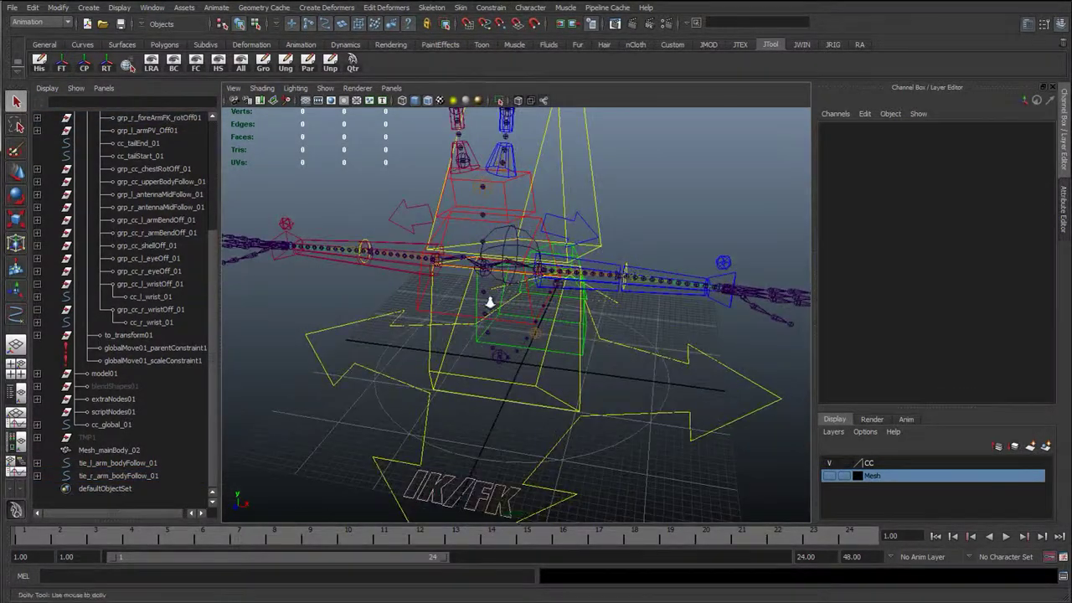
{"action": "scroll", "coordinate": [490, 303], "scroll_direction": "up", "scroll_amount": 3}
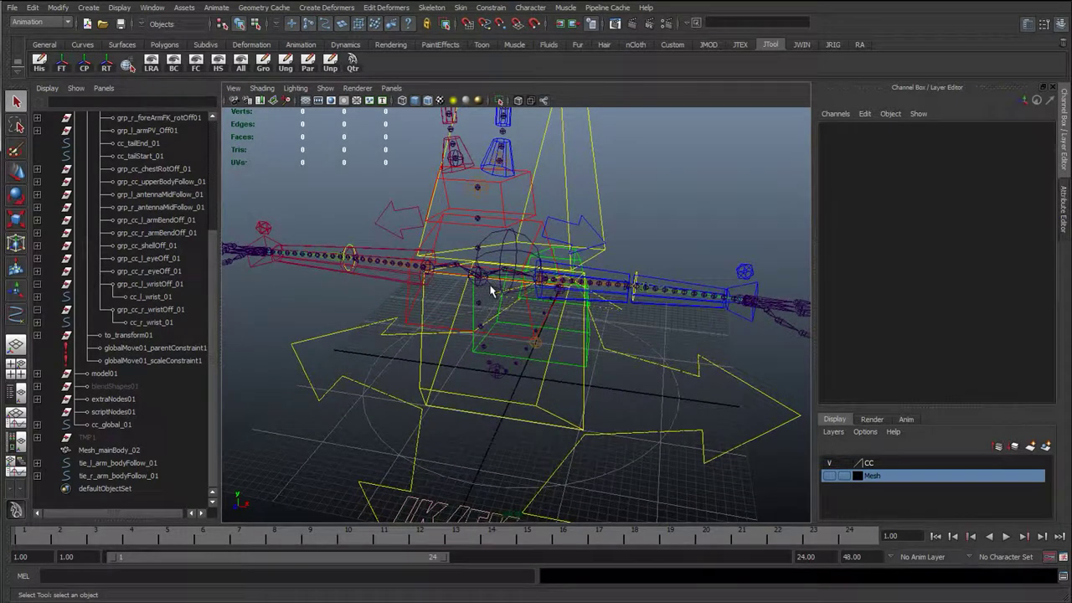
Parent the tie_l_arm_bodyFollow_01 and tie_r_arm_bodyFollow_01 curves under the grp_tieGlobalOffset_01 group in the hidden extra nodes
{"action": "left_click", "coordinate": [125, 462]}
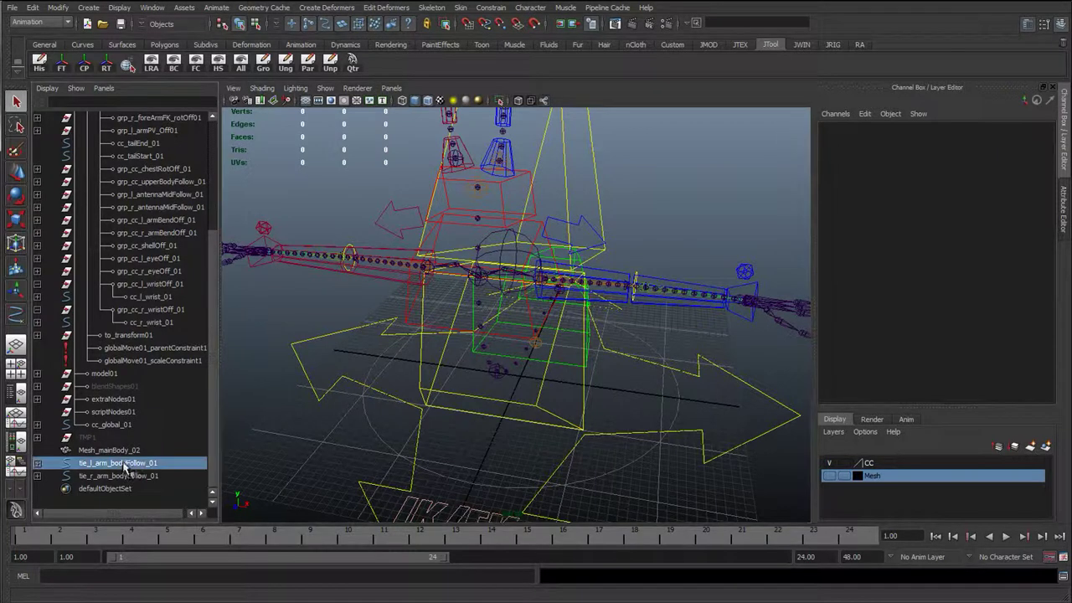
{"action": "left_click", "coordinate": [126, 475], "text": "shift"}
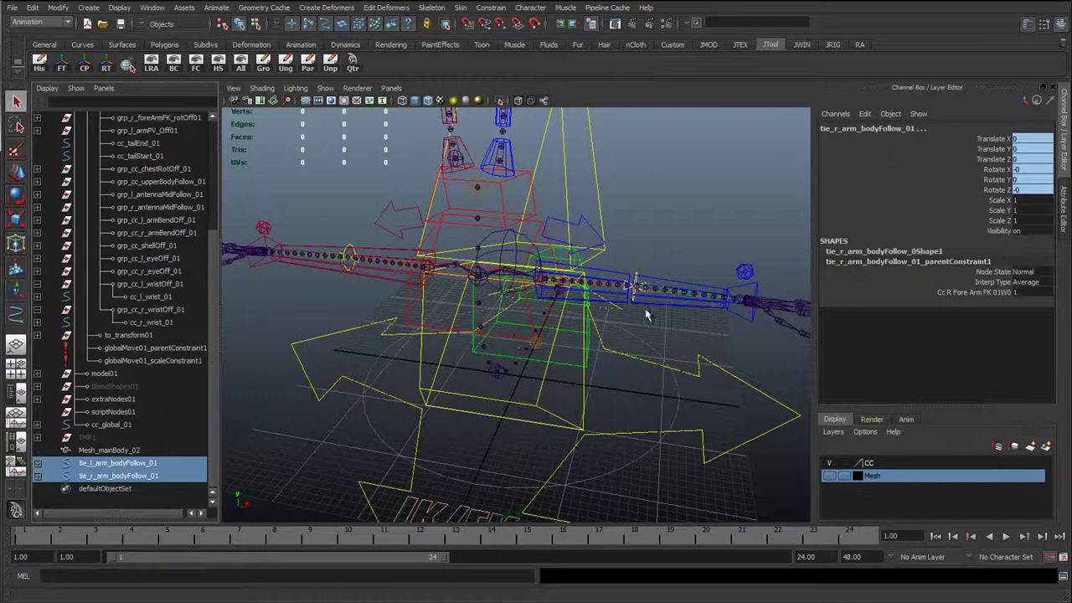
{"action": "left_click_drag", "start_coordinate": [215, 353], "coordinate": [266, 353]}
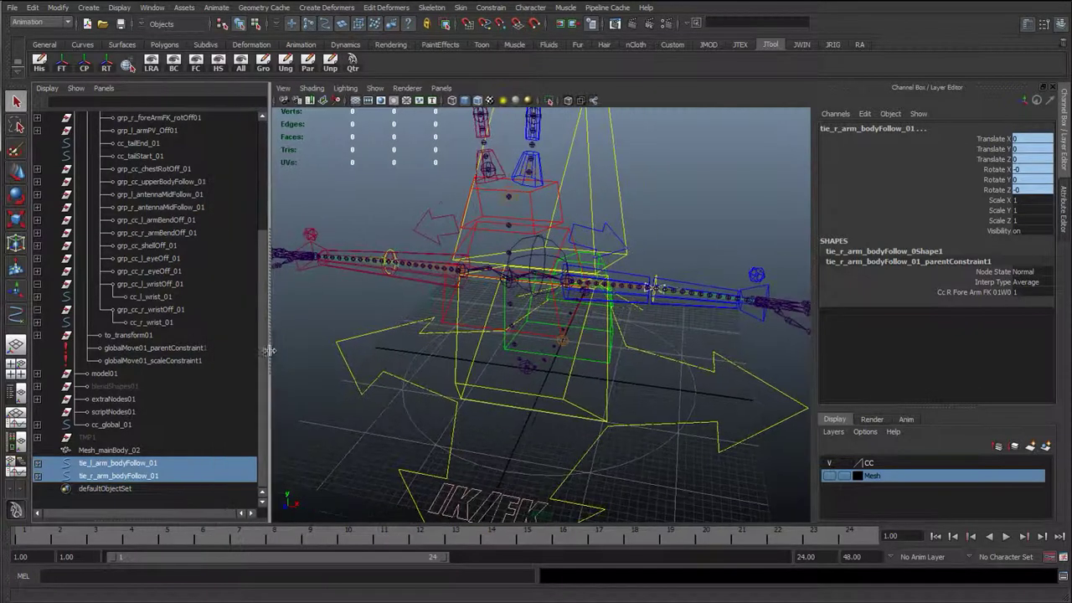
{"action": "scroll", "coordinate": [79, 335], "scroll_direction": "up", "scroll_amount": 4}
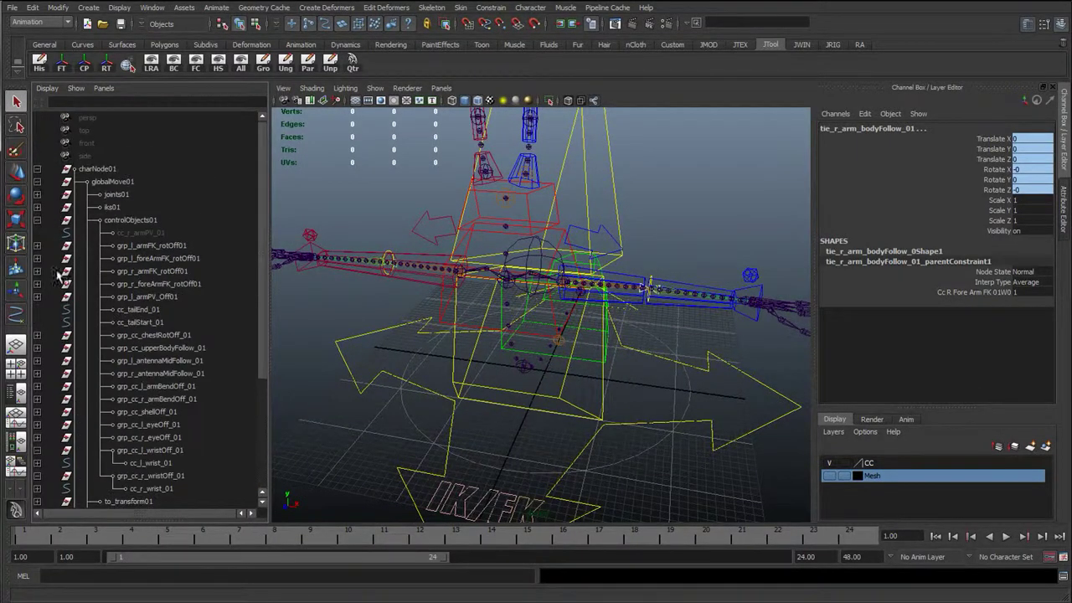
{"action": "scroll", "coordinate": [83, 352], "scroll_direction": "down", "scroll_amount": 4}
{"action": "left_click", "coordinate": [97, 464]}
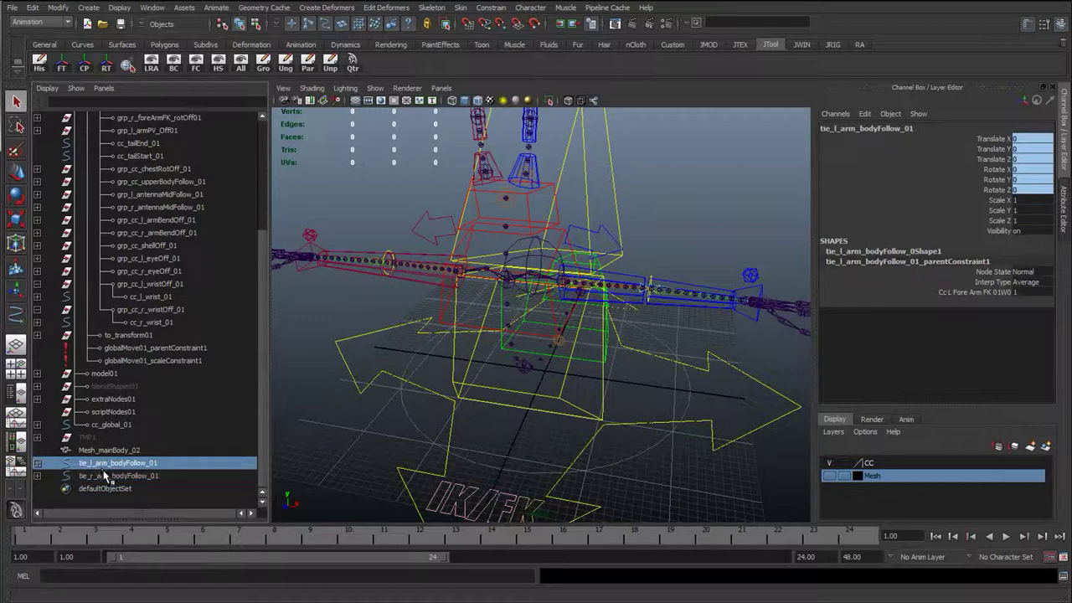
{"action": "left_click", "coordinate": [105, 477], "text": "shift"}
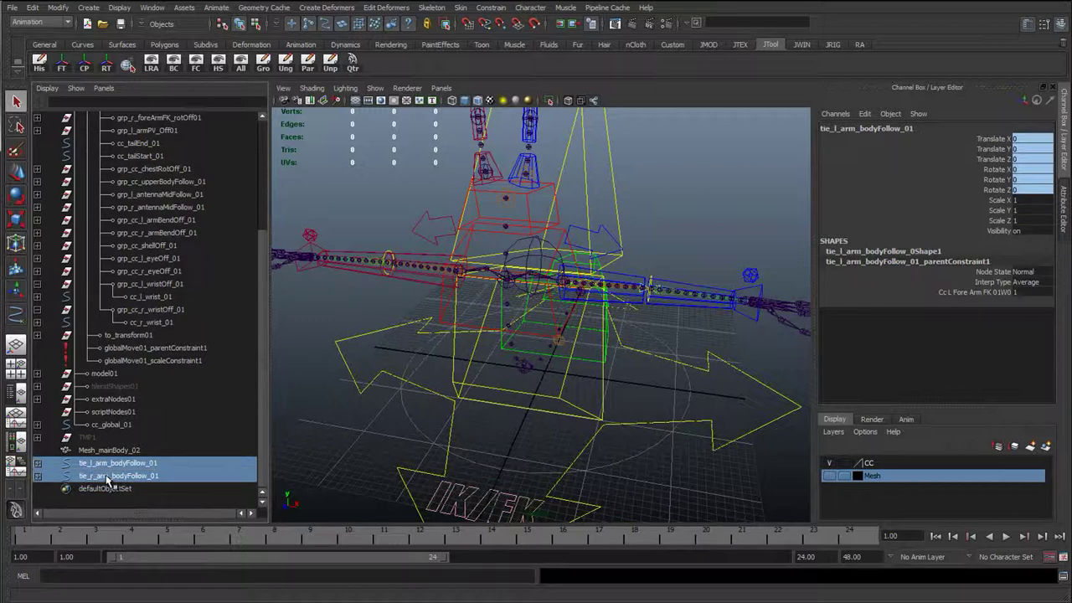
{"action": "left_click", "coordinate": [37, 399]}
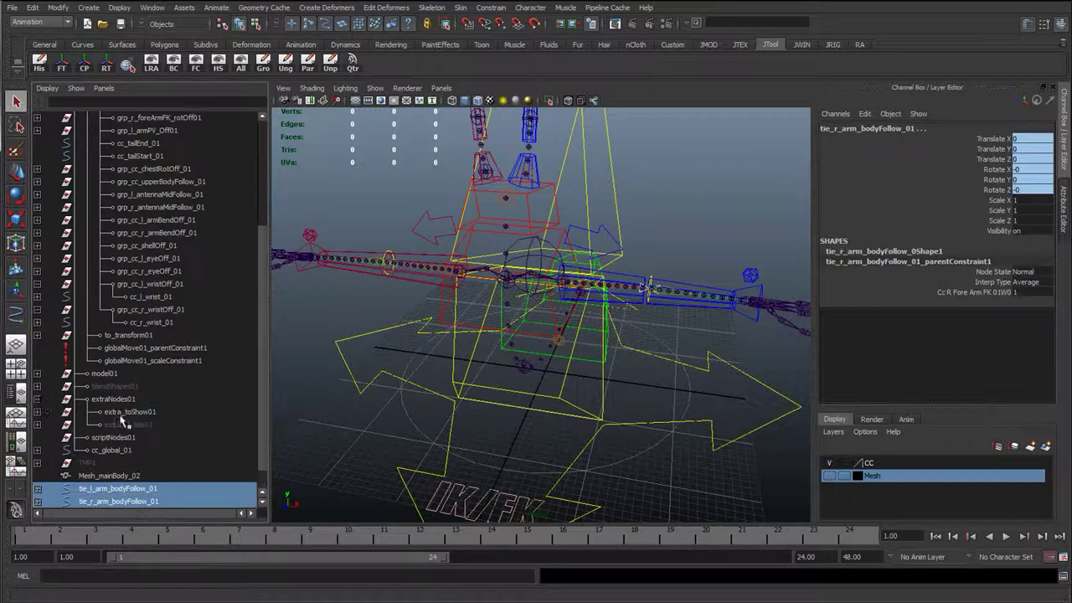
{"action": "left_click", "coordinate": [37, 424]}
{"action": "scroll", "coordinate": [201, 425], "scroll_direction": "down", "scroll_amount": 8}
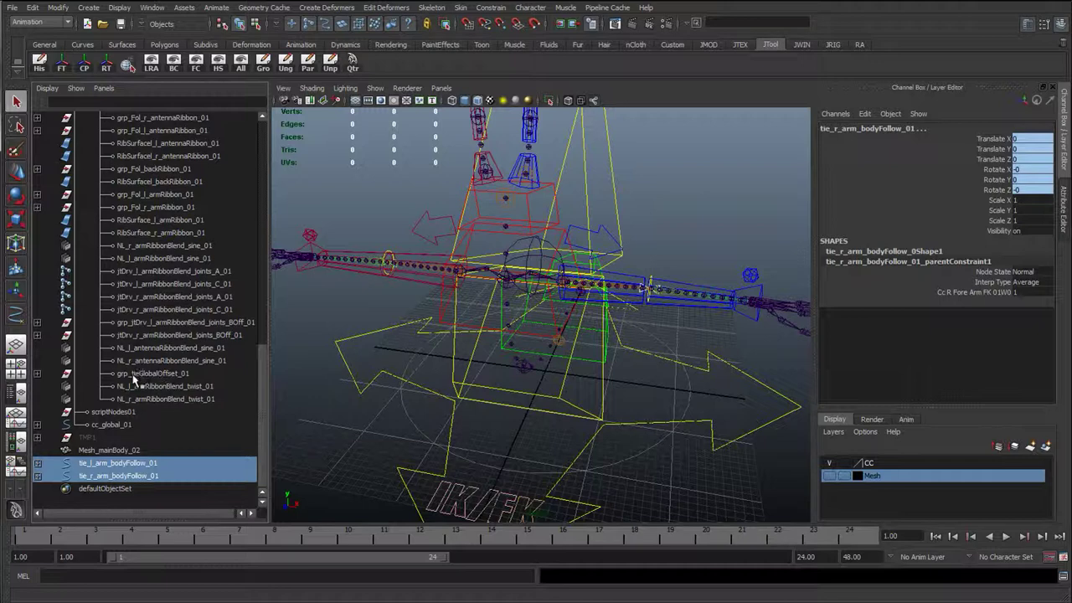
{"action": "middle_click_drag", "start_coordinate": [130, 470], "coordinate": [160, 376]}
{"action": "left_click", "coordinate": [159, 400]}
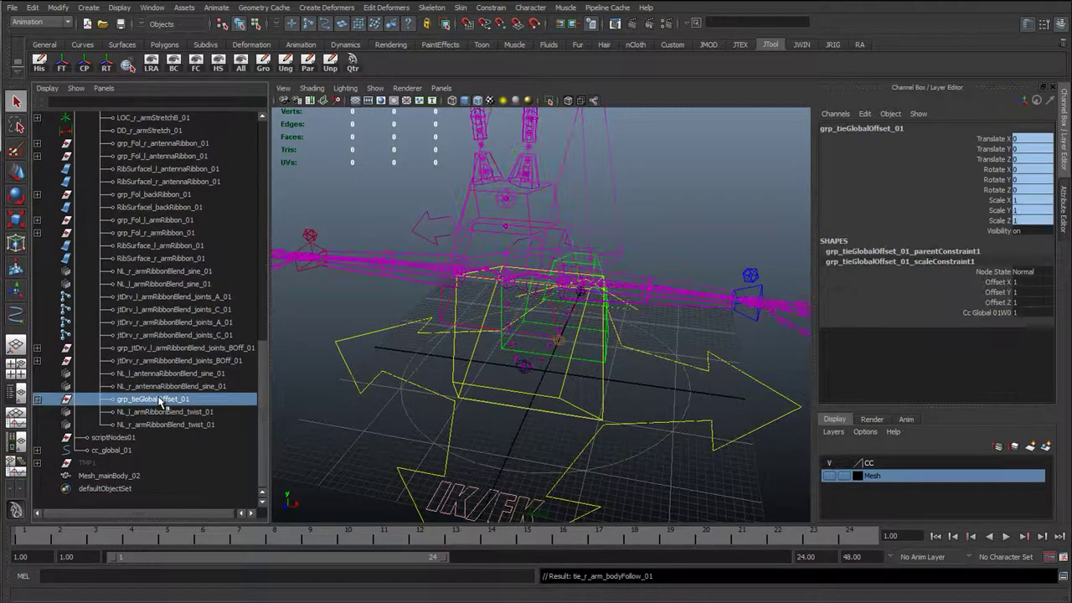
Collapse the controlObjects01 and charNode01 hierarchies in the scene list and clear the selection
{"action": "scroll", "coordinate": [95, 358], "scroll_direction": "up", "scroll_amount": 7}
{"action": "scroll", "coordinate": [40, 316], "scroll_direction": "up", "scroll_amount": 7}
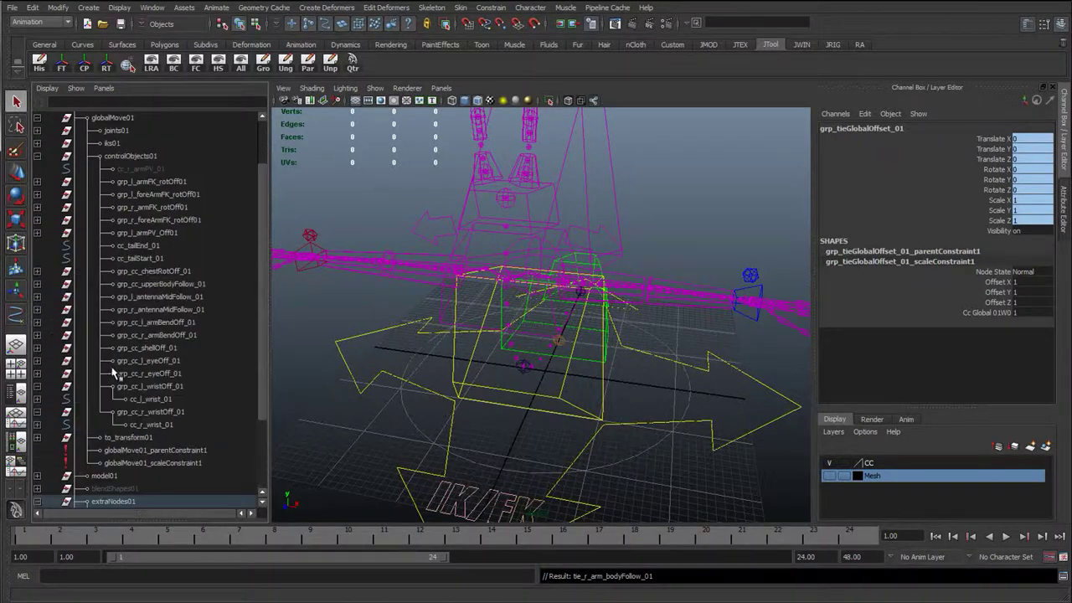
{"action": "left_click", "coordinate": [38, 221]}
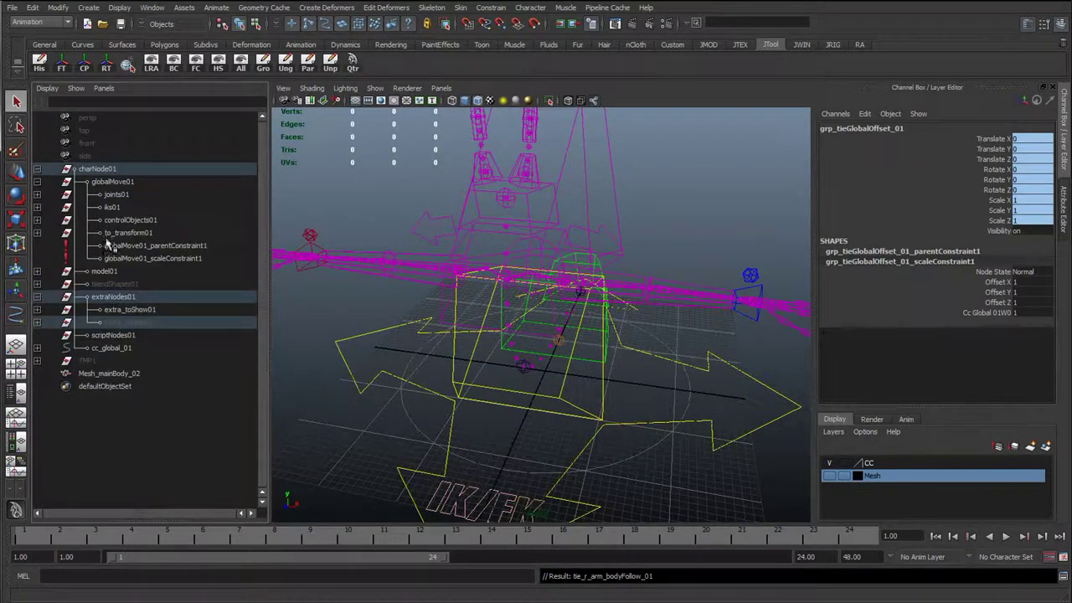
{"action": "left_click", "coordinate": [36, 168]}
{"action": "left_click", "coordinate": [179, 275]}
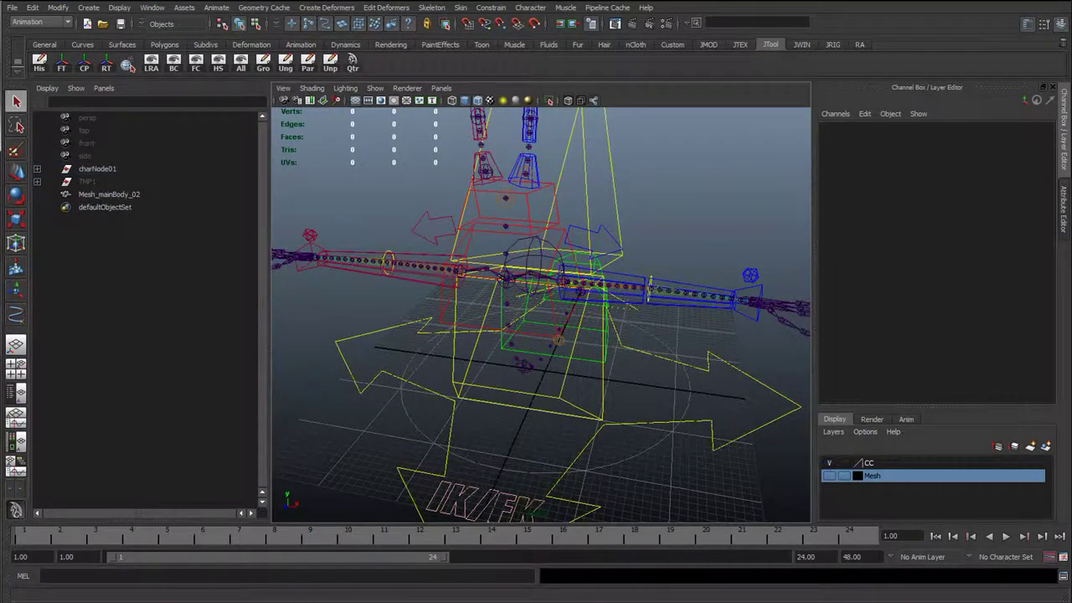
Bring the Hypershade window over the viewport and size it to show the wrist, tie curve and offset group nodes
{"action": "left_click_drag", "start_coordinate": [2, 165], "coordinate": [555, 129]}
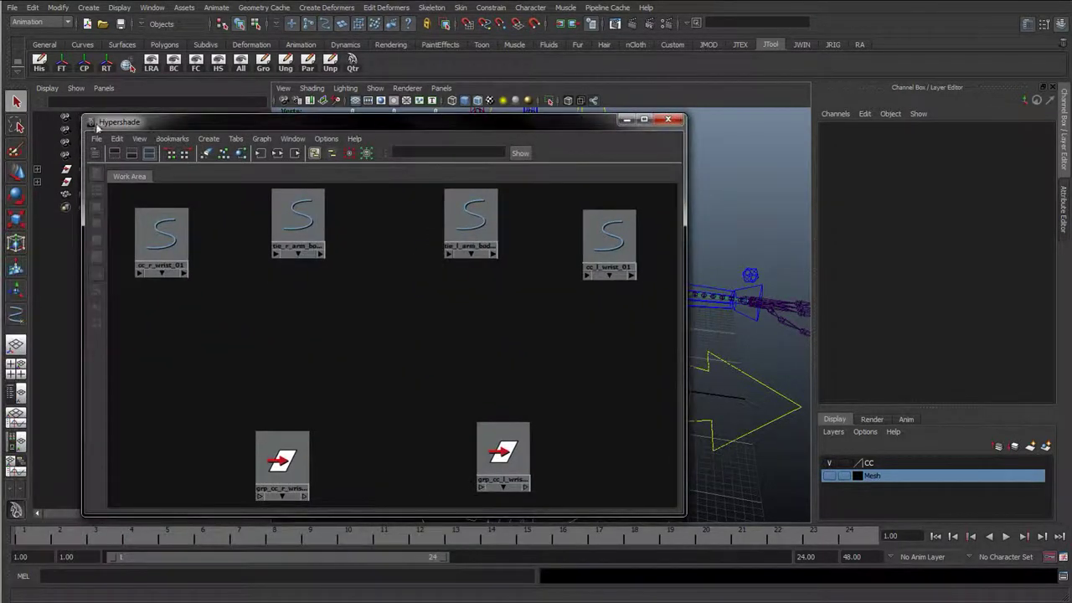
{"action": "left_click_drag", "start_coordinate": [86, 118], "coordinate": [478, 290]}
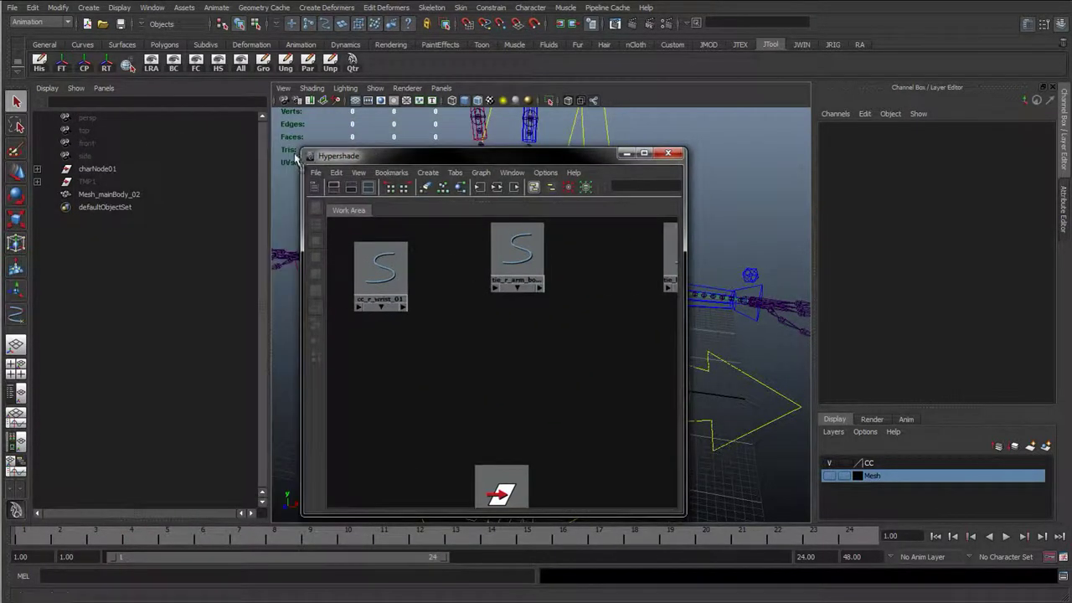
{"action": "left_click_drag", "start_coordinate": [246, 153], "coordinate": [76, 109]}
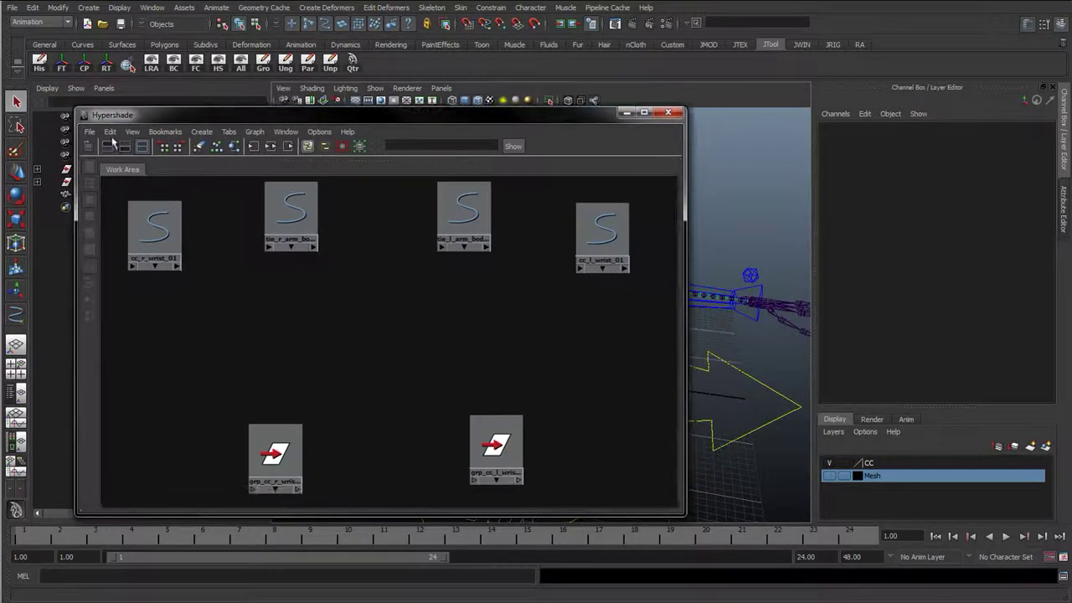
Create two Blend Colors nodes and place them side by side above the right wrist offset group node
{"action": "left_click", "coordinate": [182, 251]}
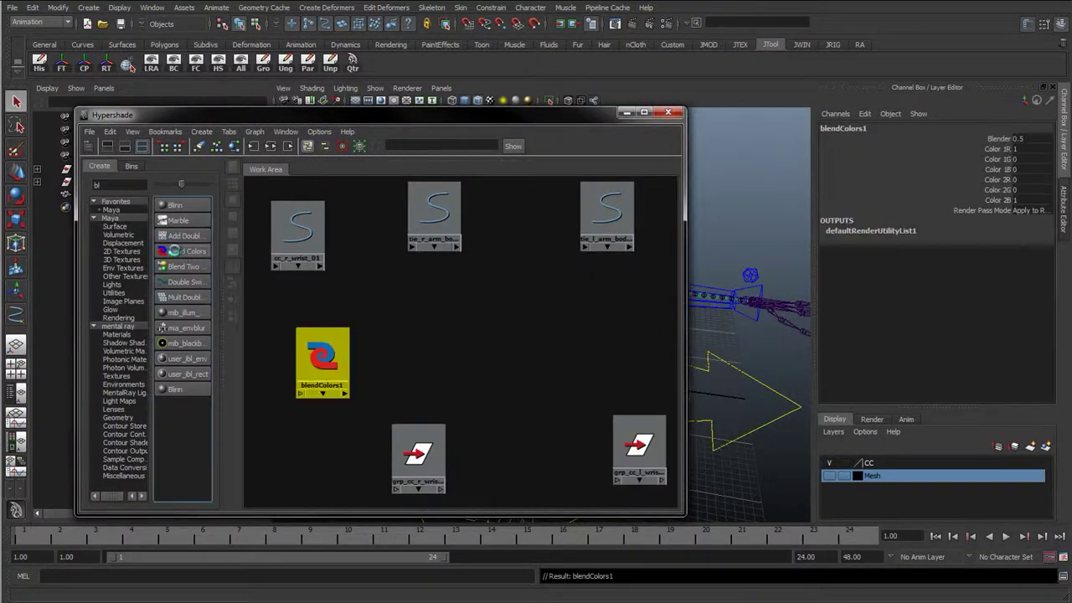
{"action": "left_click", "coordinate": [183, 252]}
{"action": "left_click", "coordinate": [92, 146]}
{"action": "left_click", "coordinate": [198, 362]}
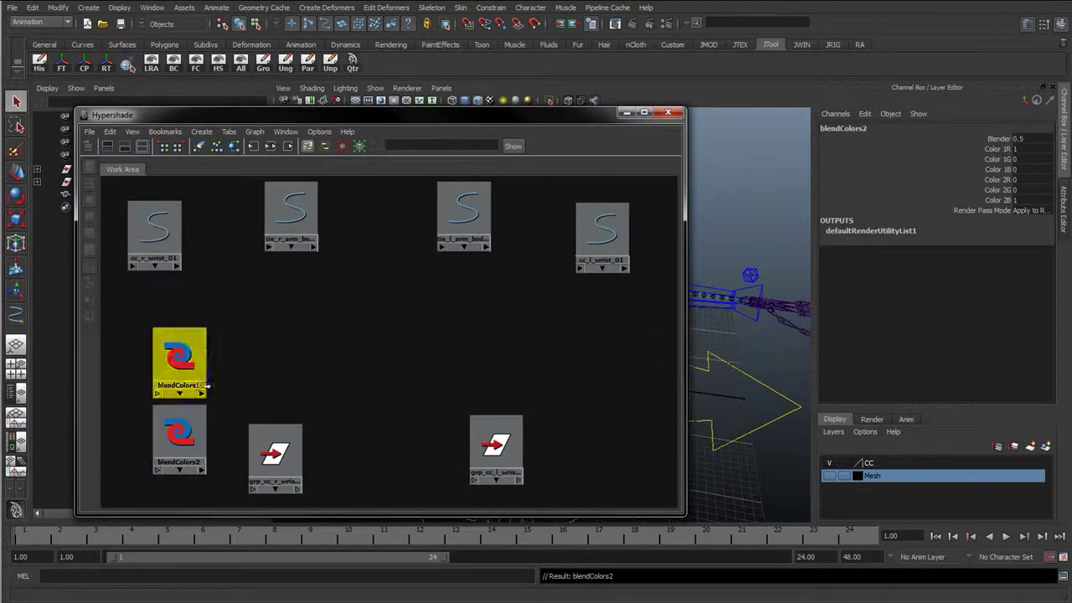
{"action": "left_click_drag", "start_coordinate": [191, 368], "coordinate": [242, 344]}
{"action": "left_click_drag", "start_coordinate": [191, 408], "coordinate": [262, 334]}
Duplicate both Blend Colors nodes and place the copies side by side above the left wrist offset group node
{"action": "left_click", "coordinate": [257, 331], "text": "shift"}
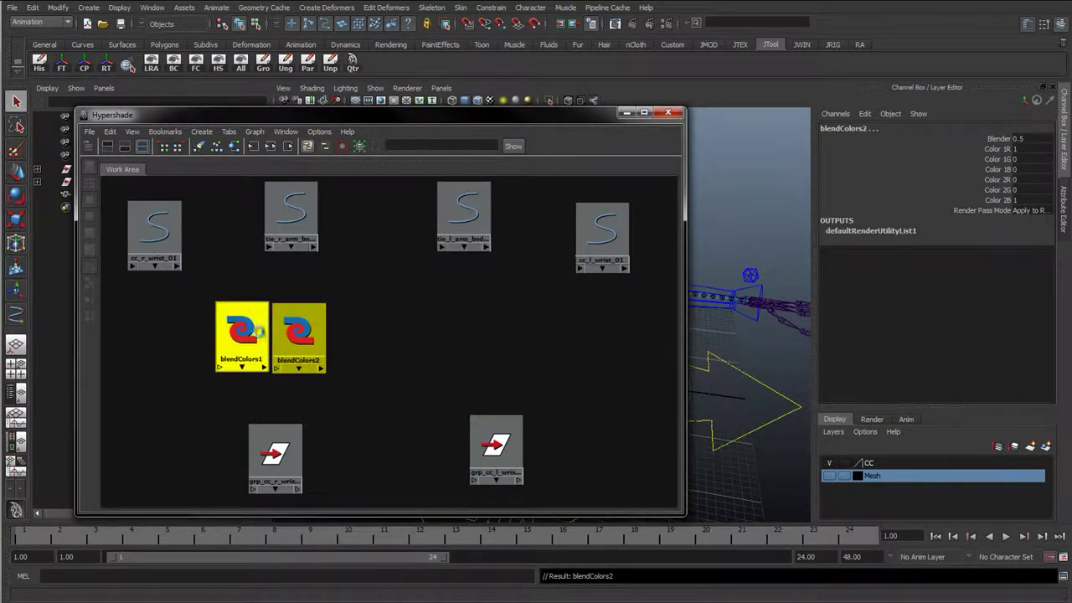
{"action": "key", "text": "ctrl+d"}
{"action": "left_click", "coordinate": [415, 344]}
{"action": "left_click_drag", "start_coordinate": [239, 220], "coordinate": [466, 341]}
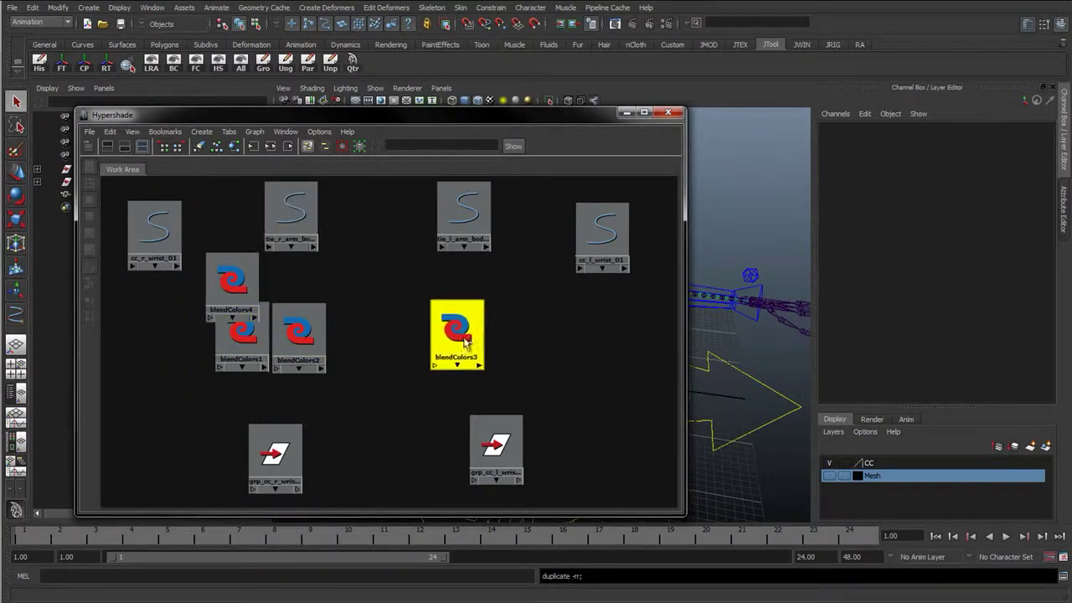
{"action": "left_click", "coordinate": [234, 287]}
{"action": "left_click_drag", "start_coordinate": [235, 288], "coordinate": [514, 336]}
{"action": "left_click", "coordinate": [423, 337]}
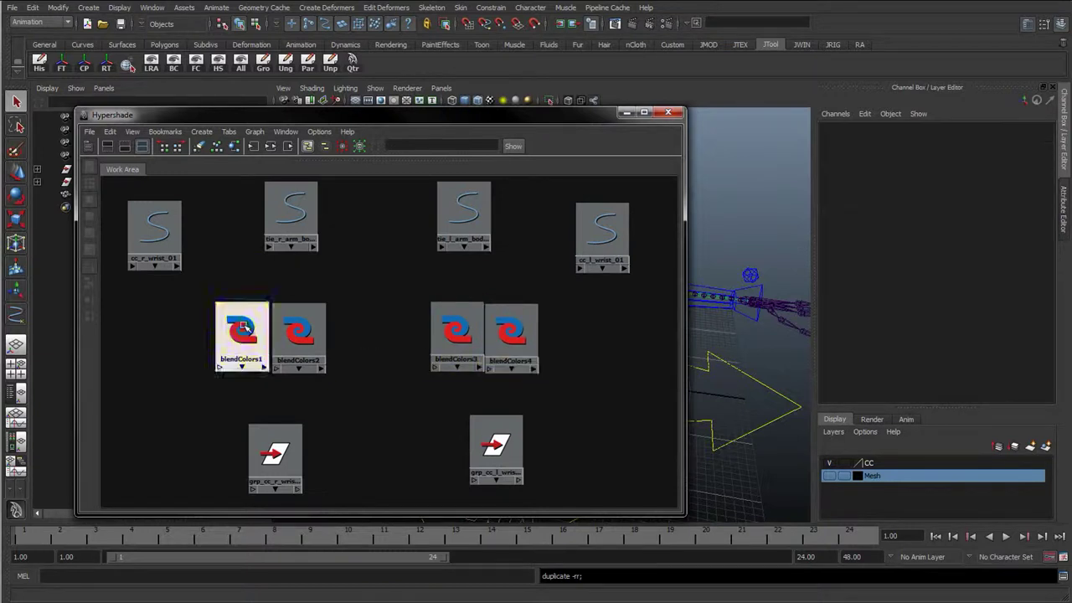
Rename blendColors1 as bc_r_arm_bodyFollowTrans_01
{"action": "left_click", "coordinate": [242, 327]}
{"action": "left_click", "coordinate": [833, 130]}
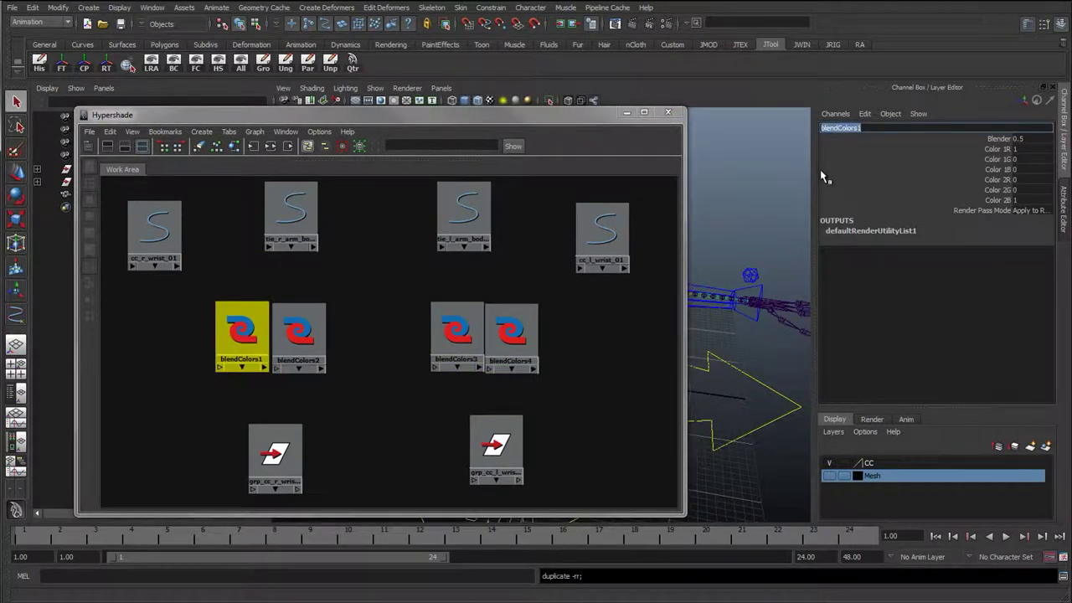
{"action": "type", "text": "cl"}
{"action": "key", "text": "BackSpace"}
{"action": "key", "text": "BackSpace"}
{"action": "type", "text": "bc"}
{"action": "type", "text": "_"}
{"action": "type", "text": "r_"}
{"action": "type", "text": "arm"}
{"action": "type", "text": "_"}
{"action": "type", "text": "bodyFo"}
{"action": "type", "text": "llow01"}
{"action": "key", "text": "BackSpace"}
{"action": "key", "text": "BackSpace"}
{"action": "type", "text": "Trans"}
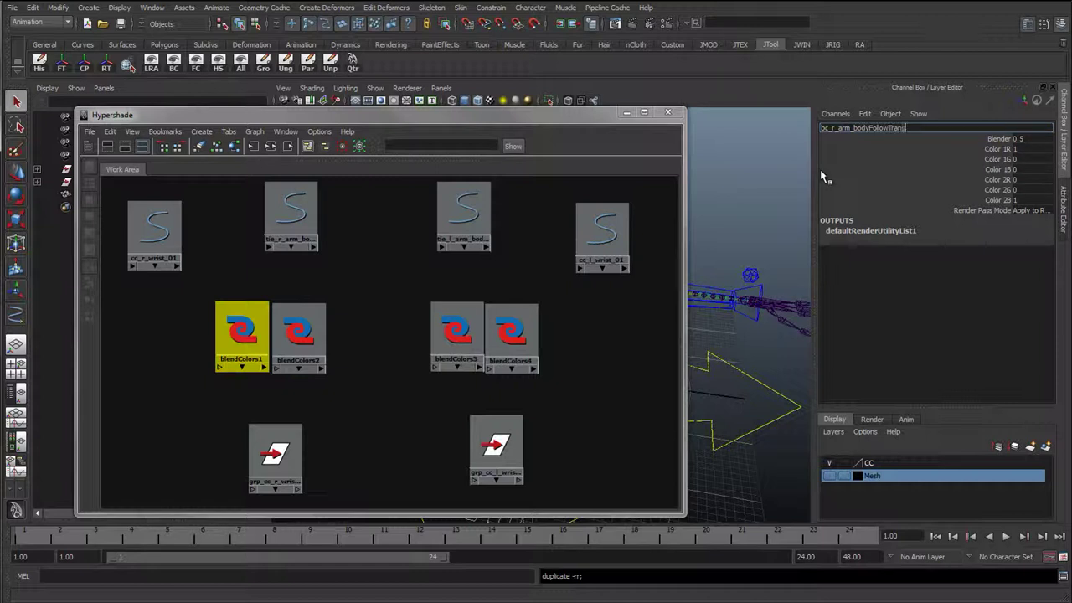
{"action": "type", "text": "_01"}
{"action": "key", "text": "Return"}
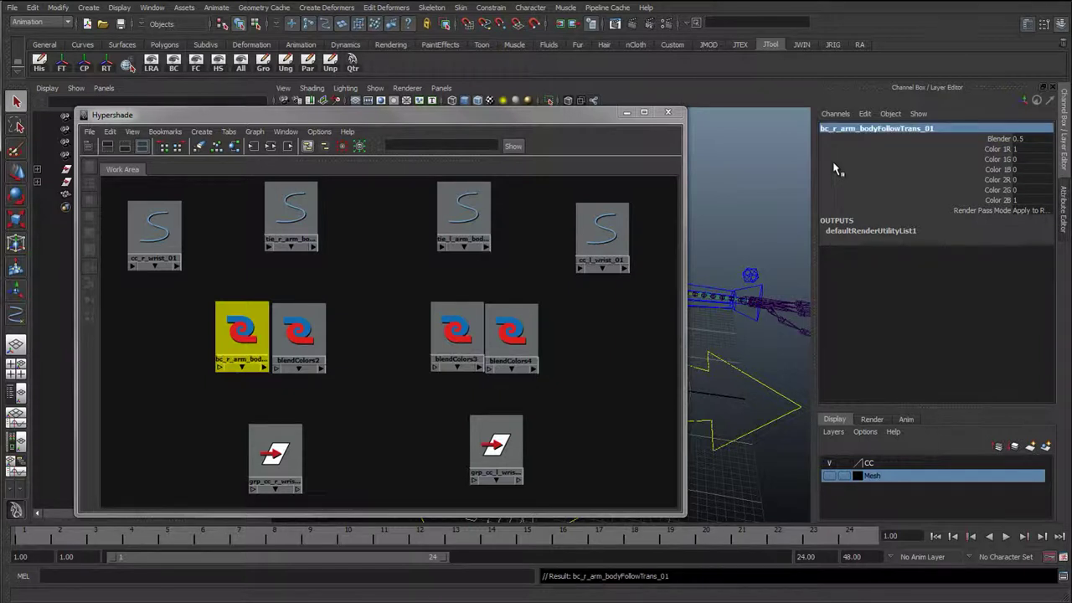
Copy the renamed node's name and use it to rename blendColors2 as bc_r_arm_bodyFollowRot_01
{"action": "double_click", "coordinate": [868, 128]}
{"action": "key", "text": "ctrl+c"}
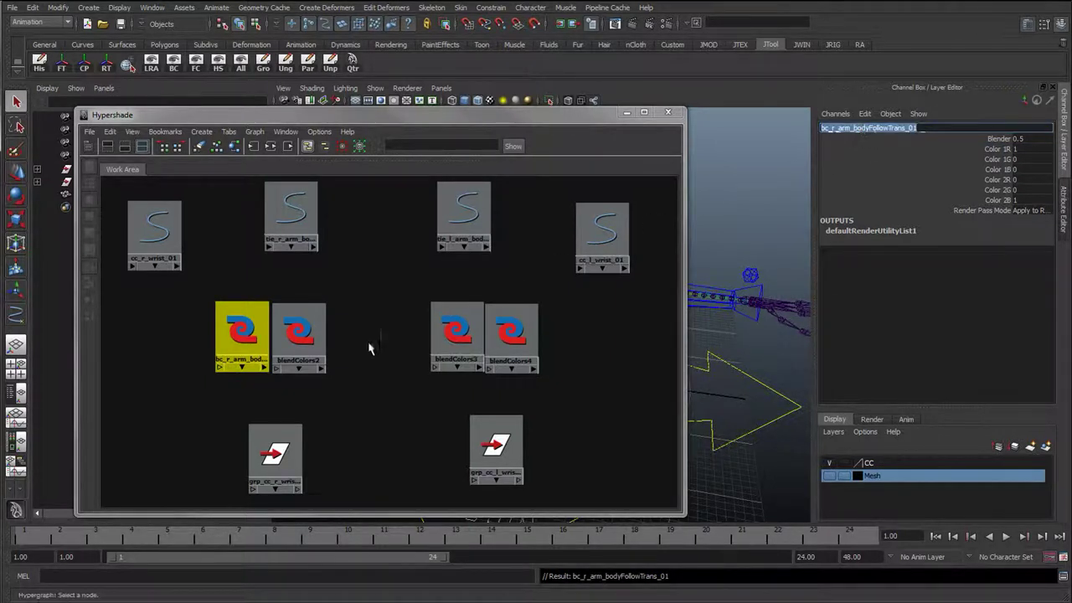
{"action": "left_click", "coordinate": [298, 335]}
{"action": "double_click", "coordinate": [865, 128]}
{"action": "key", "text": "ctrl+v"}
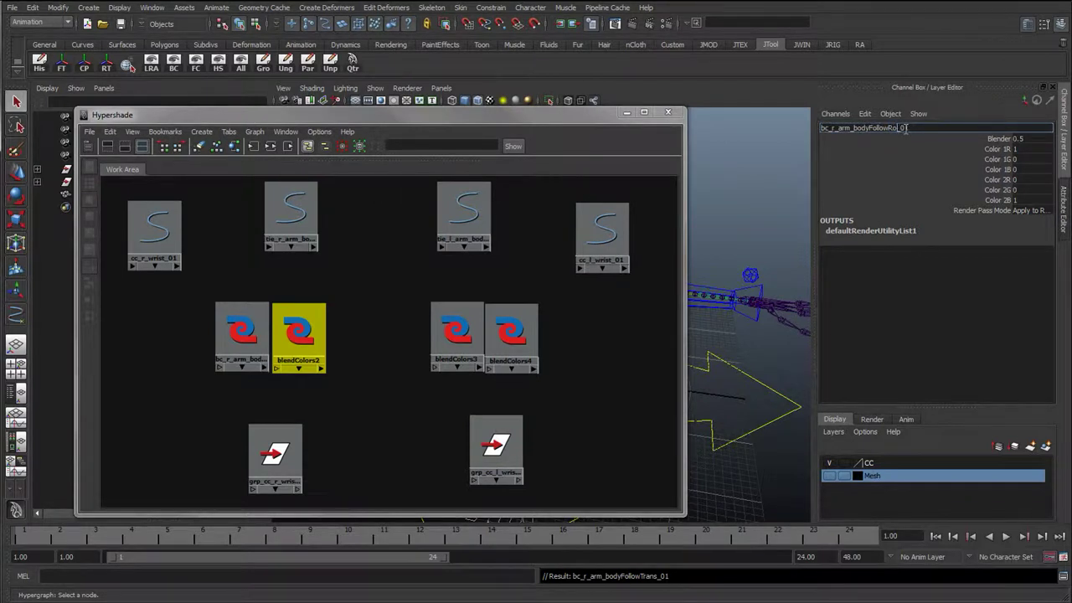
{"action": "key", "text": "Return"}
Rename blendColors3 as bc_l_arm_bodyFollowTrans_01, reusing the copied name with the side changed to l
{"action": "left_click", "coordinate": [456, 331]}
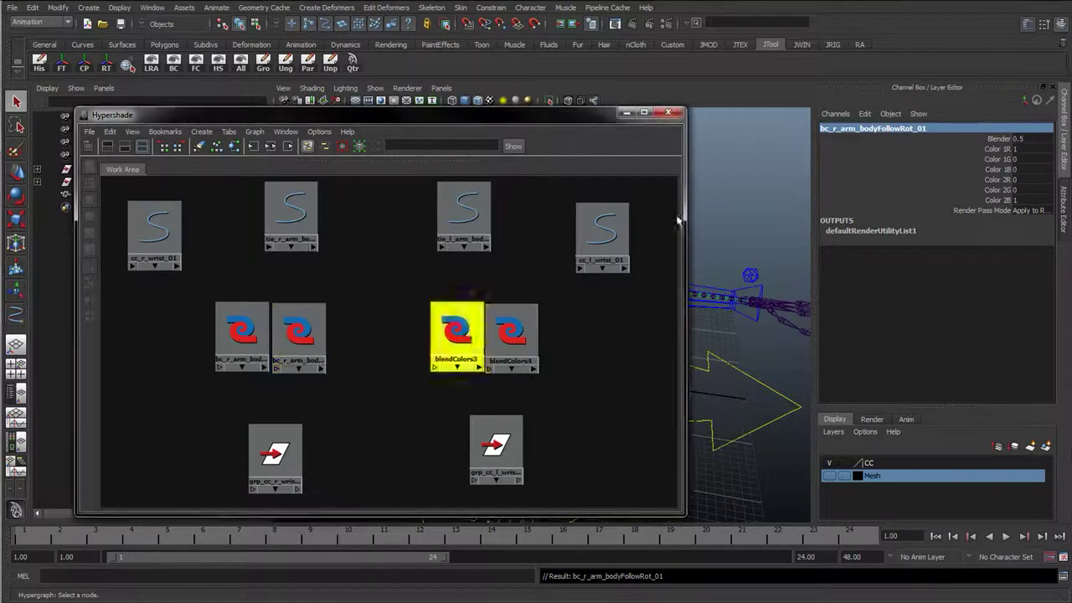
{"action": "double_click", "coordinate": [873, 128]}
{"action": "key", "text": "ctrl+v"}
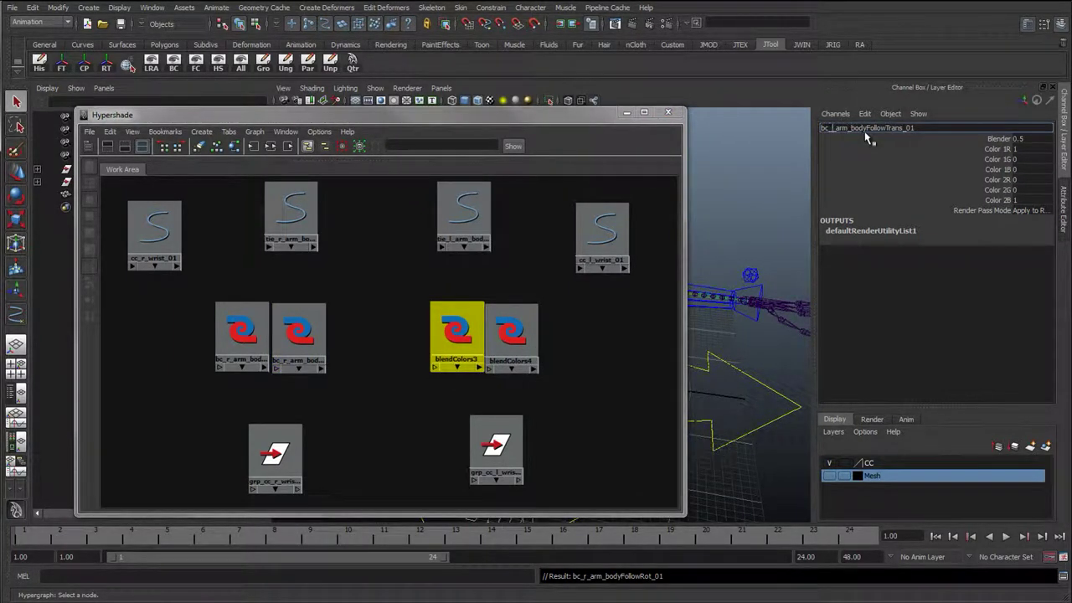
{"action": "key", "text": "Return"}
Rename blendColors4 as bc_l_arm_bodyFollowRot_01, reusing the copied name with the side changed to l
{"action": "left_click", "coordinate": [526, 339]}
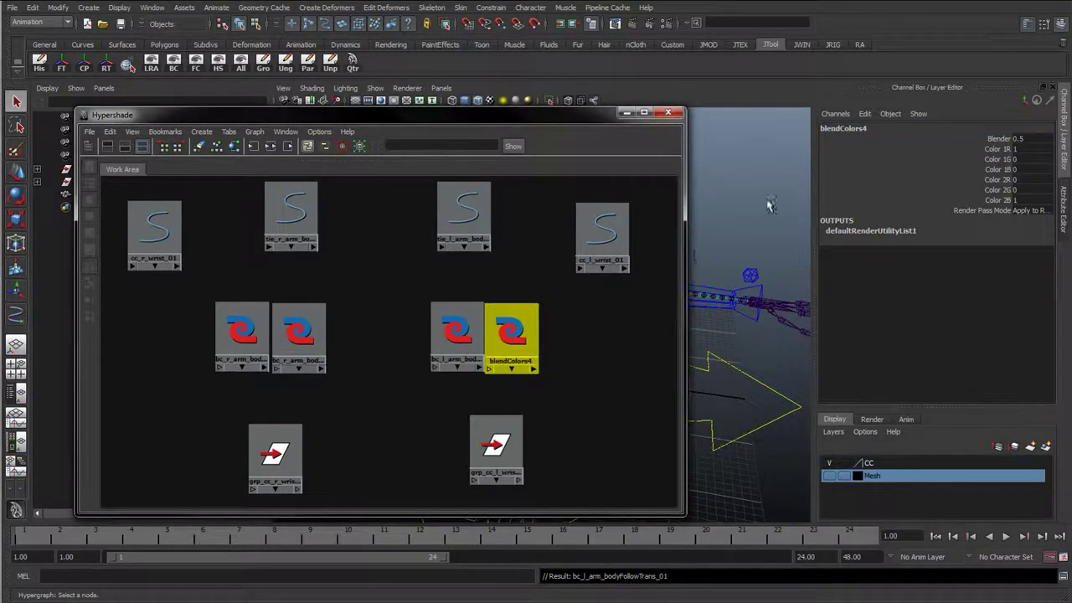
{"action": "double_click", "coordinate": [842, 127]}
{"action": "key", "text": "ctrl+v"}
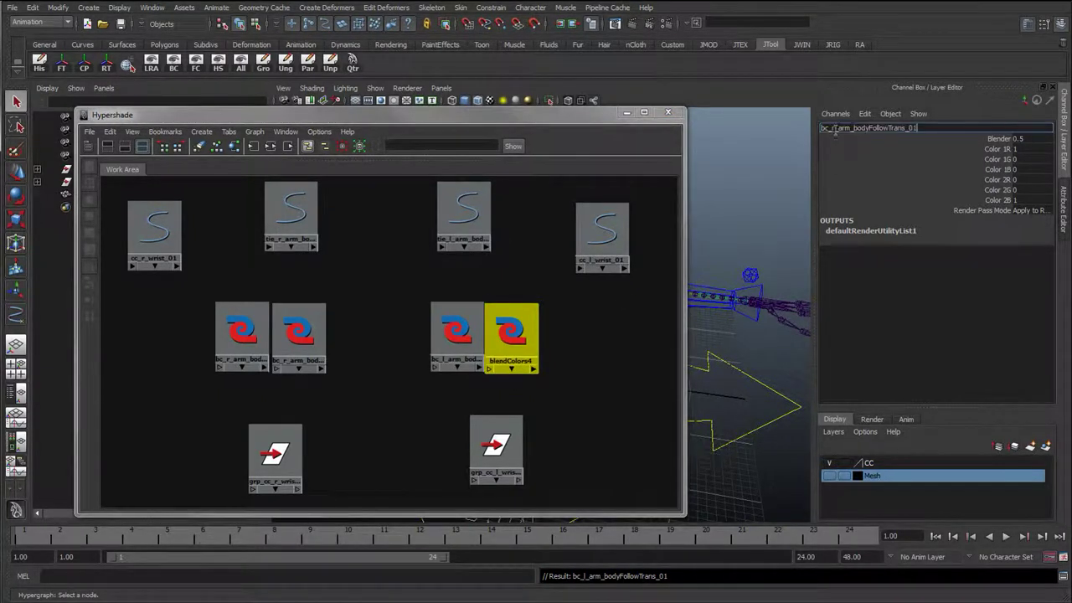
{"action": "left_click", "coordinate": [834, 128]}
{"action": "key", "text": "BackSpace"}
{"action": "type", "text": "l"}
{"action": "key", "text": "Return"}
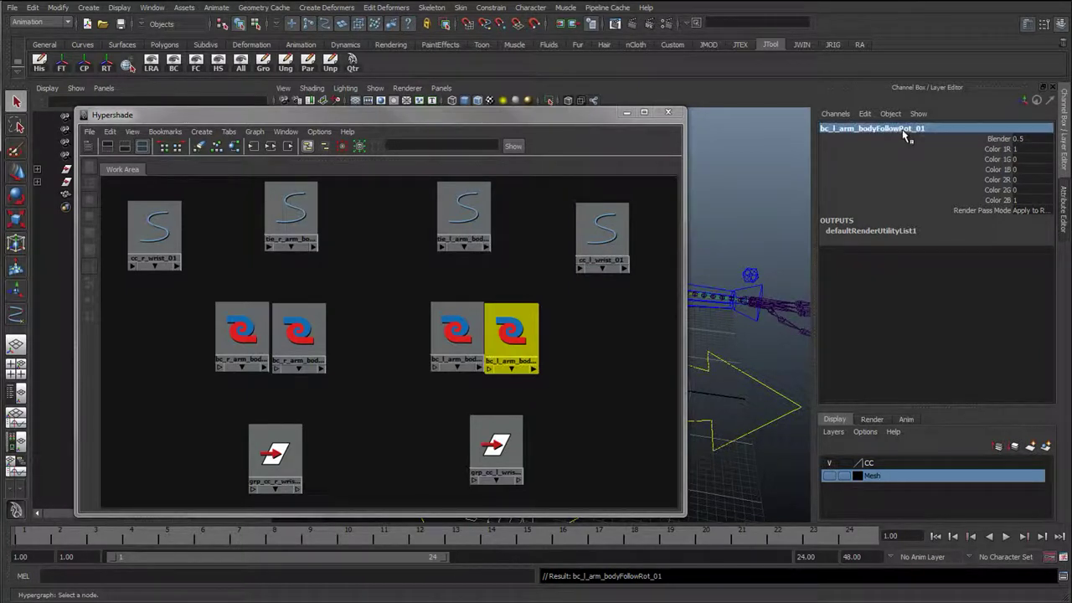
Connect the followBody attribute of cc_r_wrist_01 to the blender input of bc_r_arm_bodyFollowTrans_01
{"action": "left_click", "coordinate": [394, 232]}
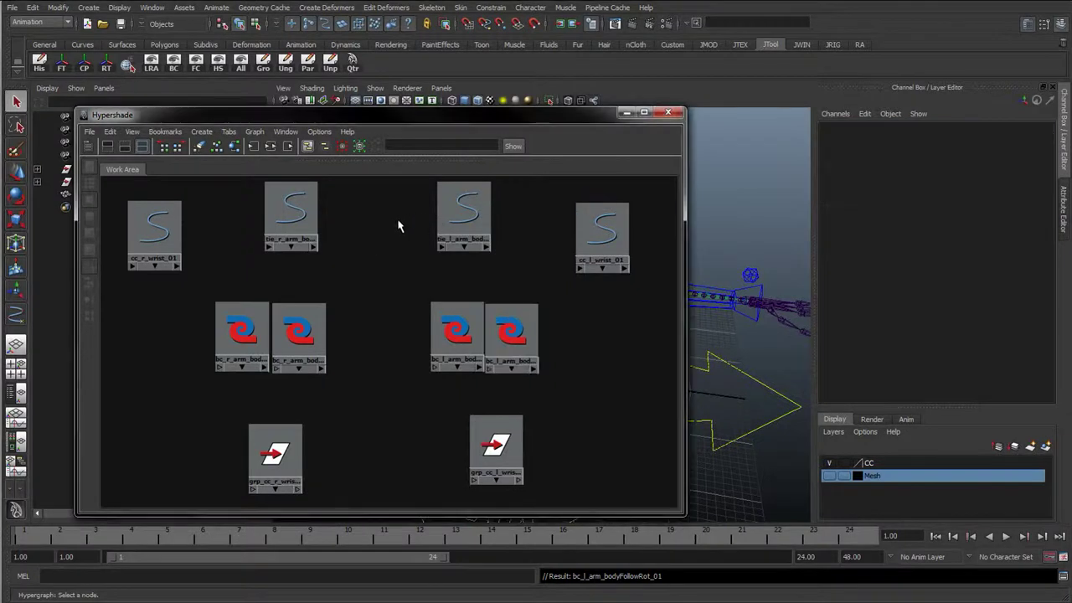
{"action": "left_click_drag", "start_coordinate": [155, 237], "coordinate": [144, 237]}
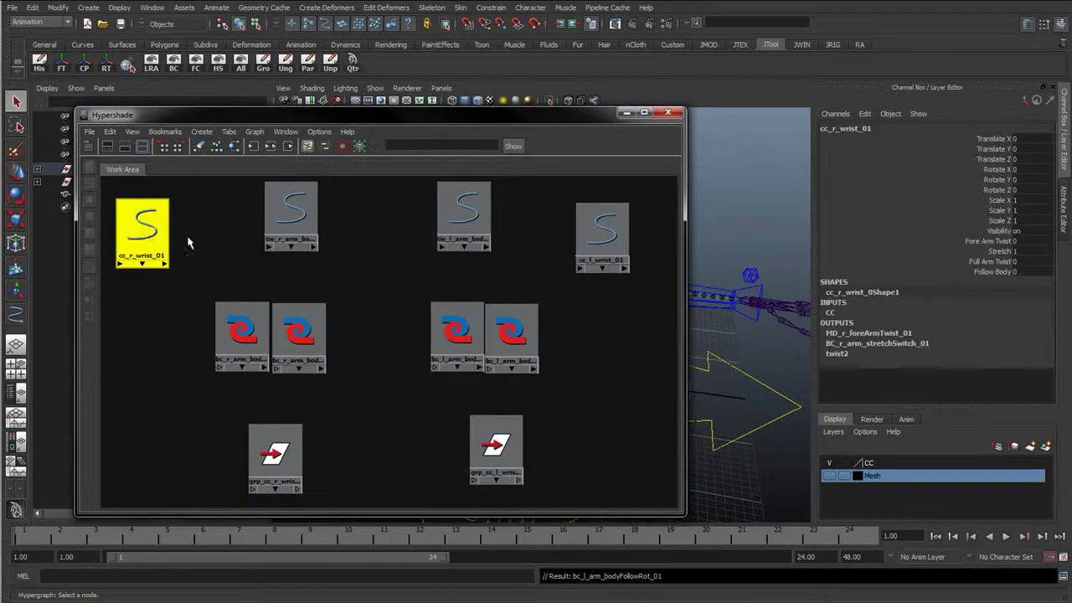
{"action": "middle_click_drag", "start_coordinate": [151, 249], "coordinate": [249, 336]}
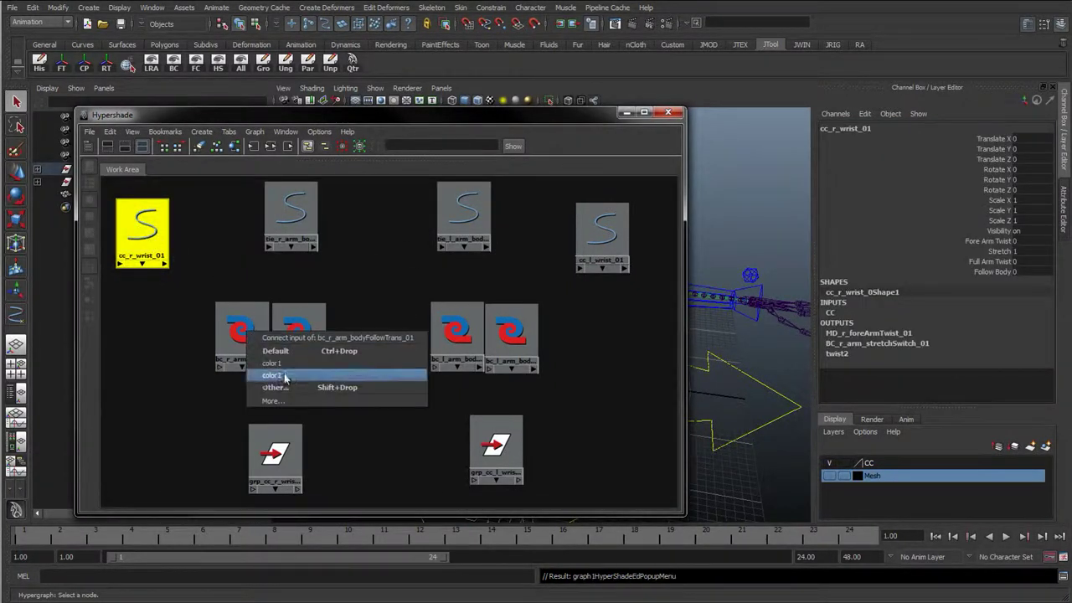
{"action": "left_click", "coordinate": [303, 373]}
{"action": "scroll", "coordinate": [306, 368], "scroll_direction": "down", "scroll_amount": 15}
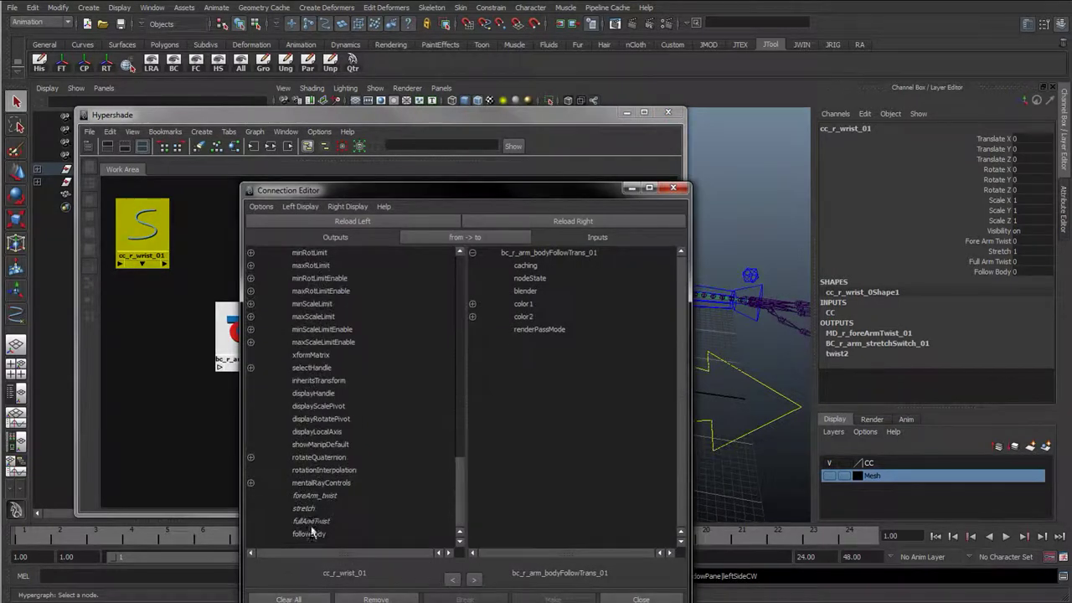
{"action": "left_click", "coordinate": [309, 533]}
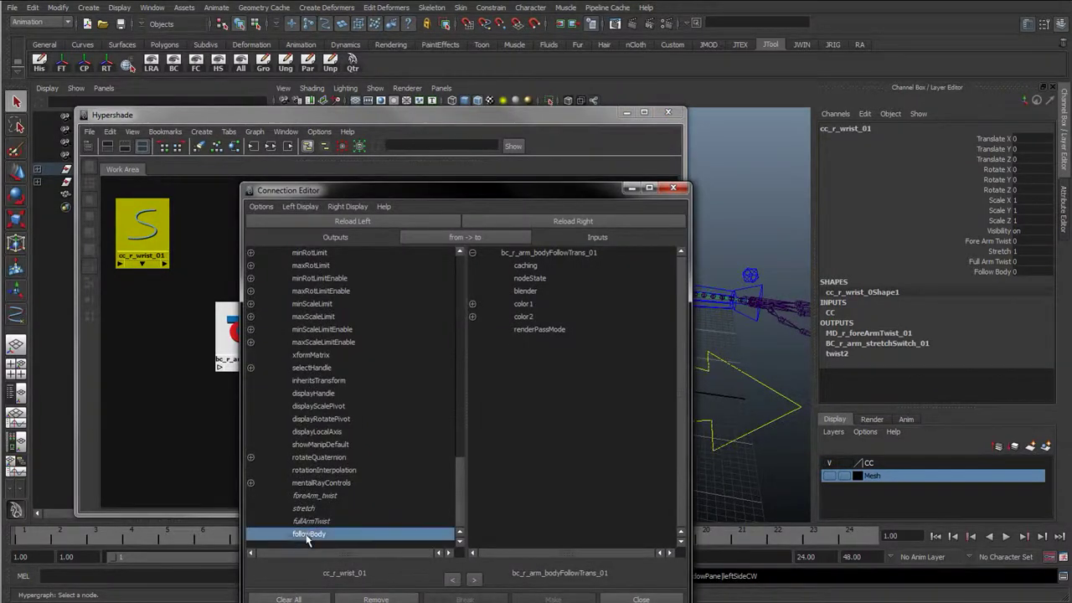
{"action": "left_click", "coordinate": [529, 292]}
Connect the followBody attribute of cc_r_wrist_01 to the blender input of bc_r_arm_bodyFollowRot_01
{"action": "left_click_drag", "start_coordinate": [494, 191], "coordinate": [800, 197]}
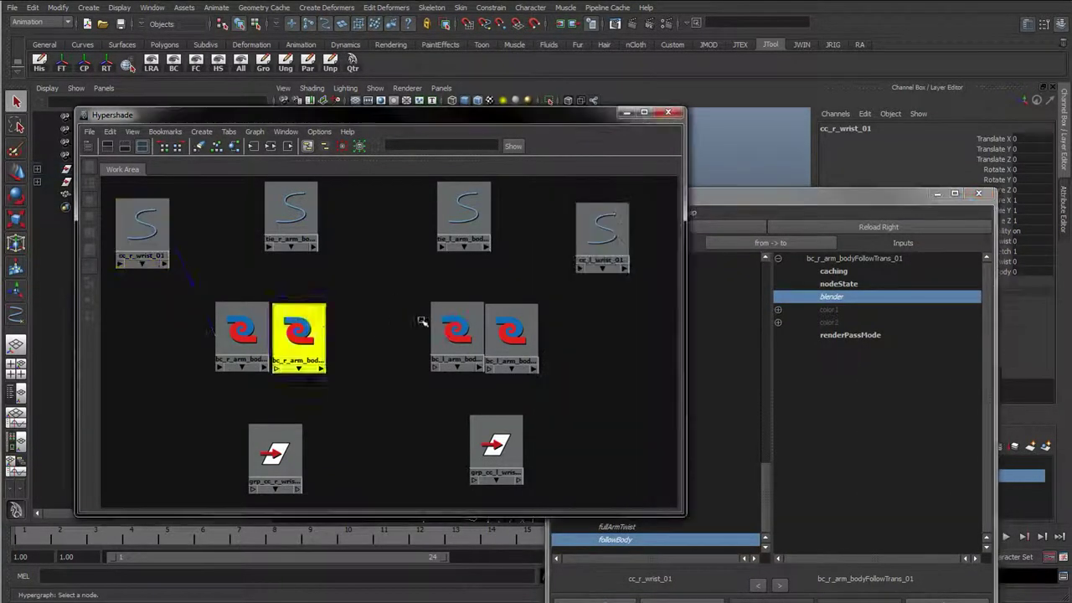
{"action": "left_click", "coordinate": [881, 228]}
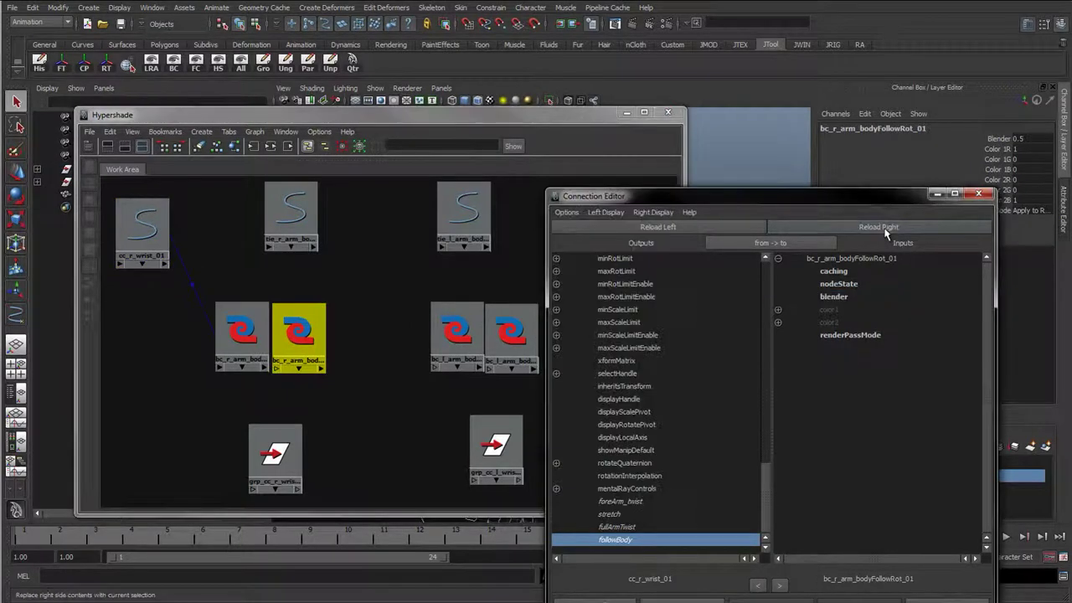
{"action": "left_click", "coordinate": [848, 298]}
Connect the followBody attribute of cc_l_wrist_01 to the blender input of bc_l_arm_bodyFollowTrans_01
{"action": "left_click_drag", "start_coordinate": [715, 194], "coordinate": [871, 187]}
{"action": "left_click", "coordinate": [602, 255]}
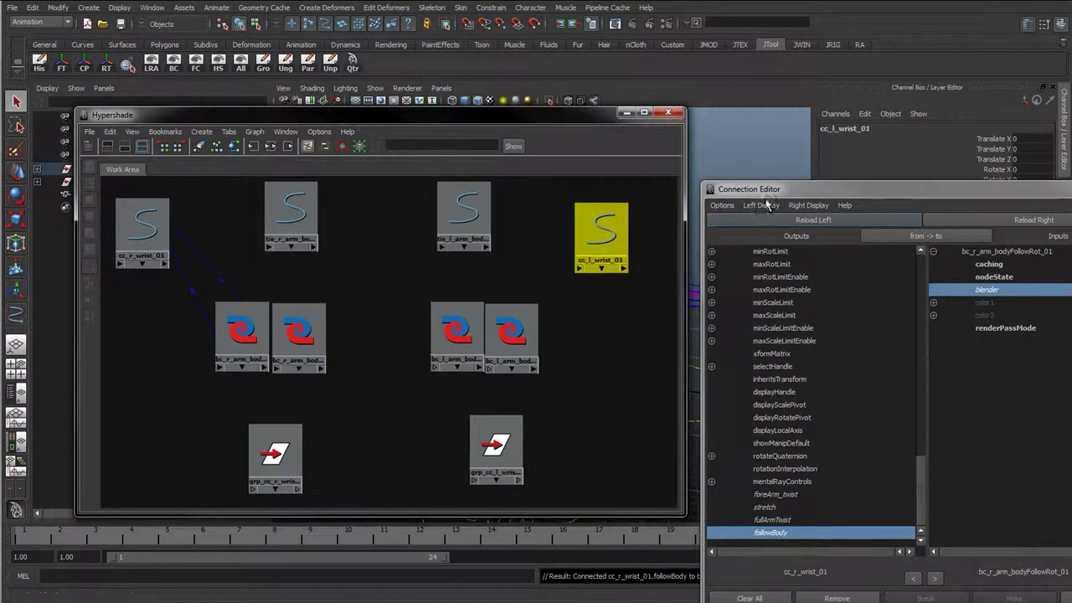
{"action": "left_click_drag", "start_coordinate": [765, 200], "coordinate": [655, 183]}
{"action": "left_click", "coordinate": [669, 210]}
{"action": "left_click", "coordinate": [459, 330]}
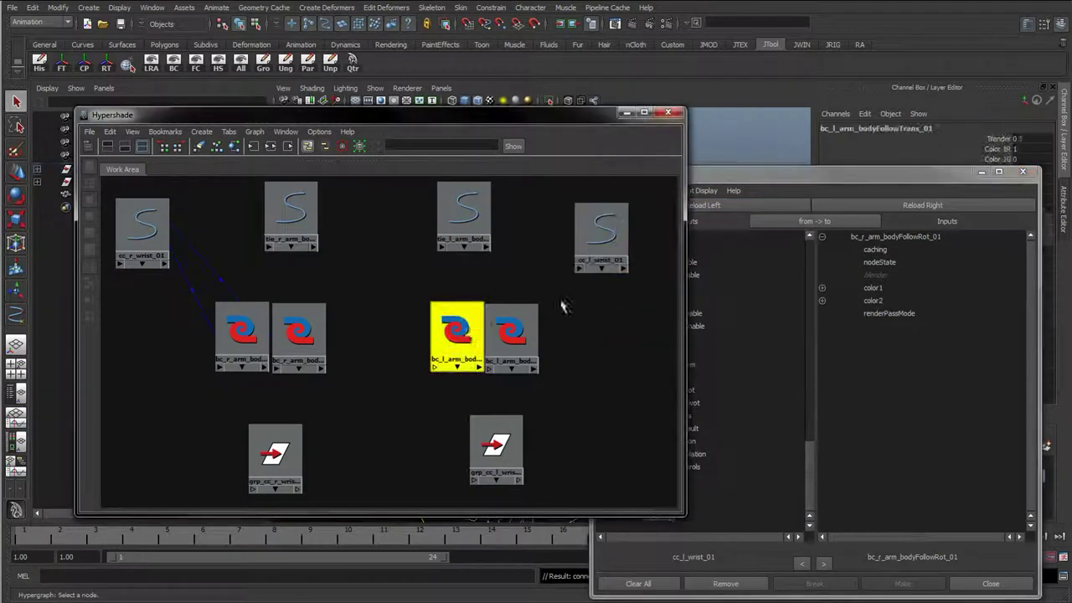
{"action": "left_click", "coordinate": [921, 206]}
{"action": "left_click", "coordinate": [659, 519]}
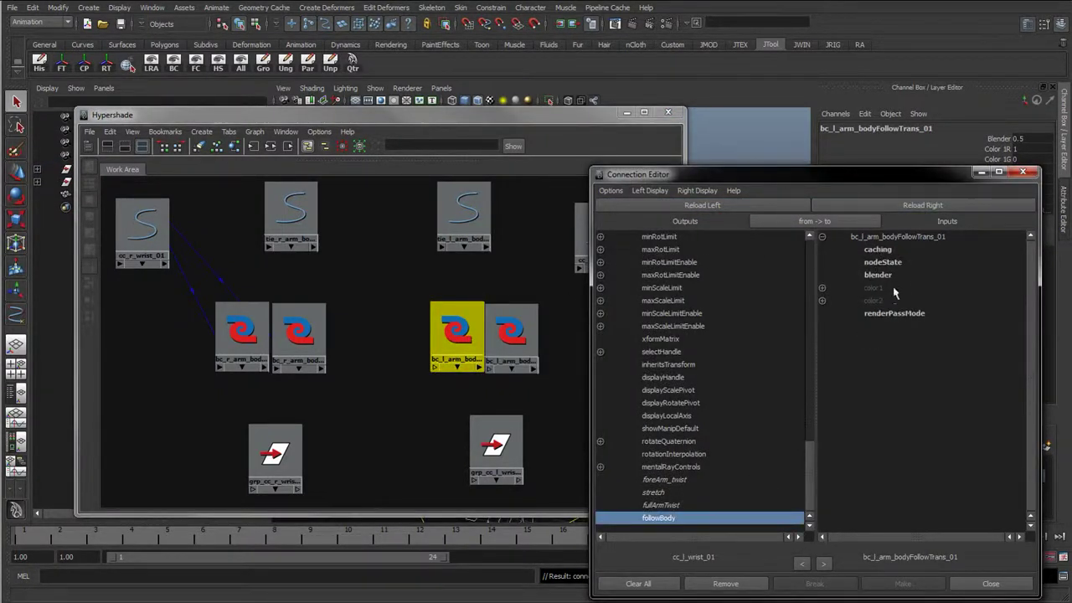
{"action": "left_click", "coordinate": [880, 277]}
Connect the followBody attribute of cc_l_wrist_01 to the blender input of bc_l_arm_bodyFollowRot_01
{"action": "left_click", "coordinate": [519, 331]}
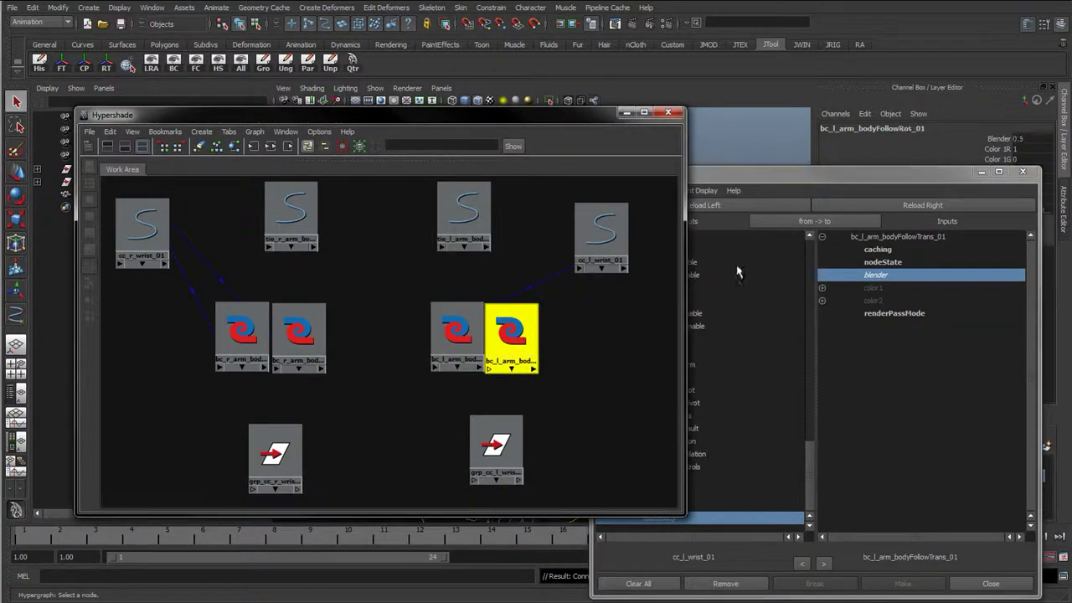
{"action": "left_click", "coordinate": [919, 207]}
{"action": "left_click", "coordinate": [874, 275]}
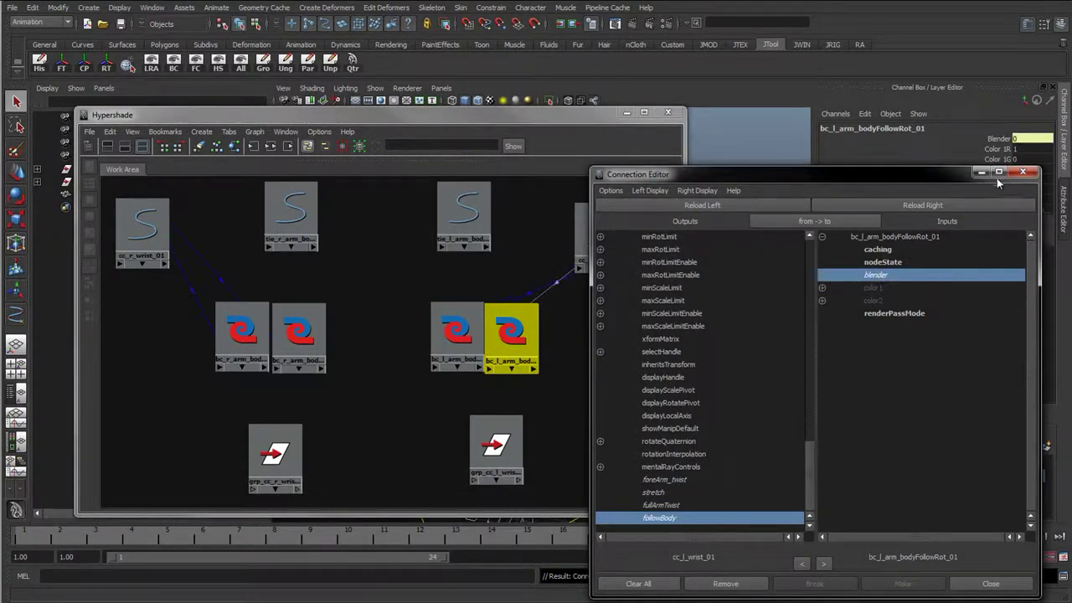
Connect the translate output of tie_r_arm_bodyFollow_01 to color1 of bc_r_arm_bodyFollowTrans_01
{"action": "left_click", "coordinate": [293, 214]}
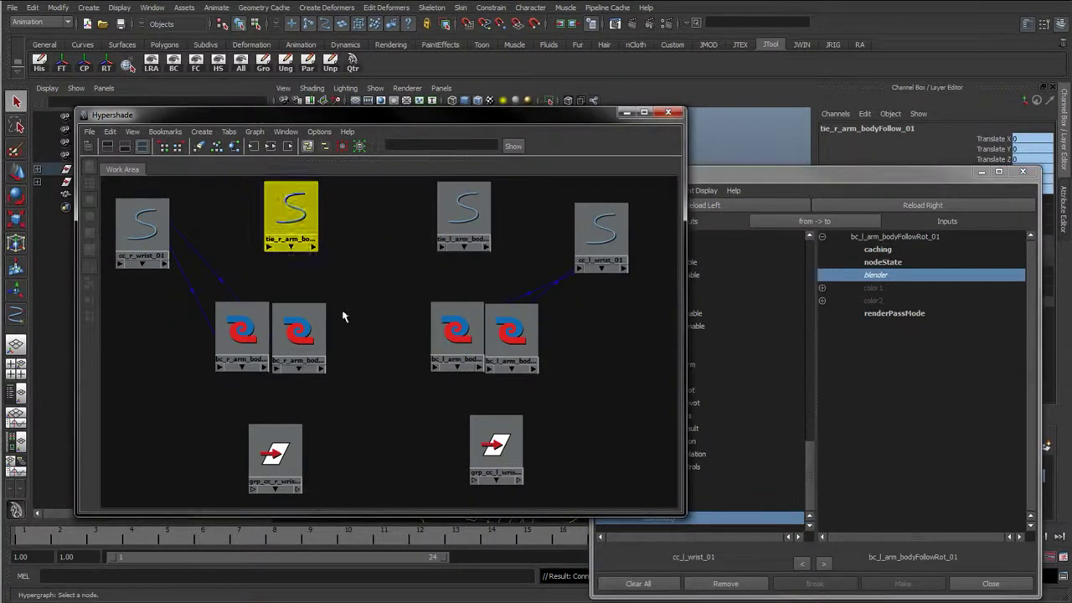
{"action": "left_click", "coordinate": [708, 206]}
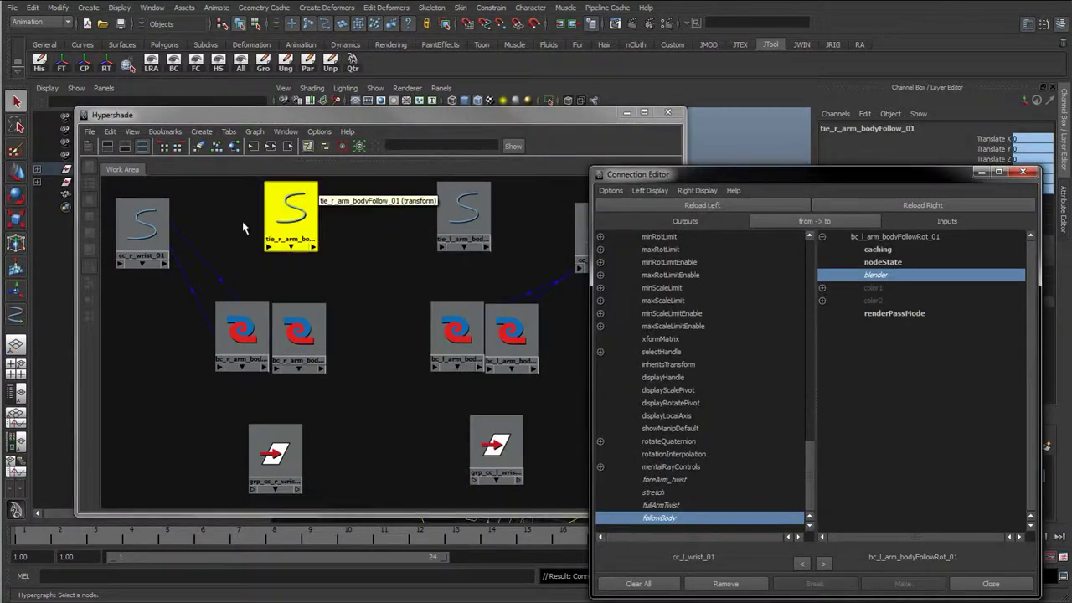
{"action": "left_click", "coordinate": [685, 206]}
{"action": "left_click", "coordinate": [242, 326]}
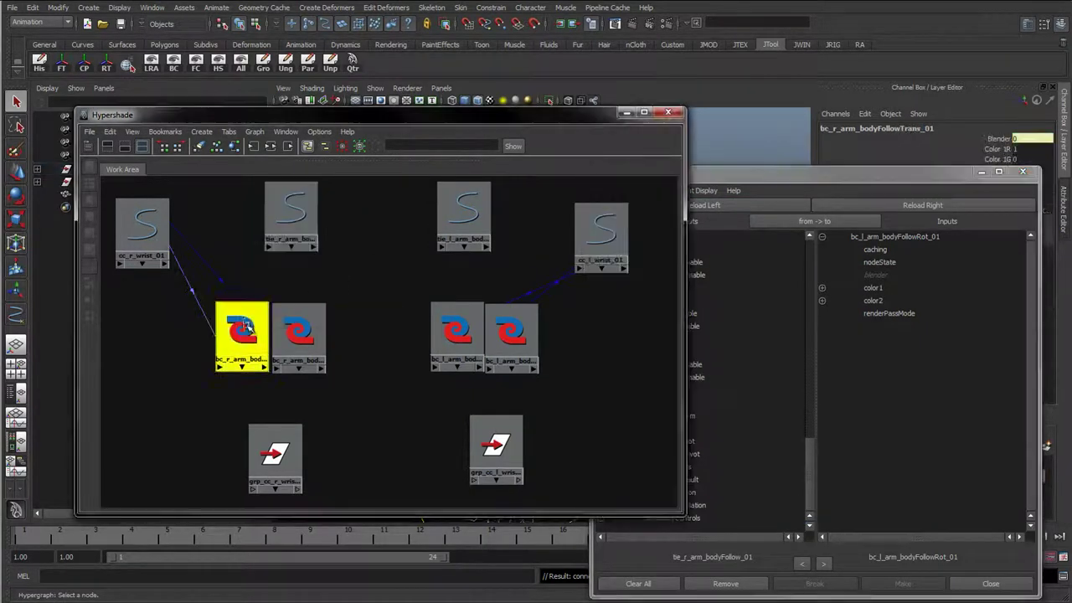
{"action": "left_click", "coordinate": [825, 204]}
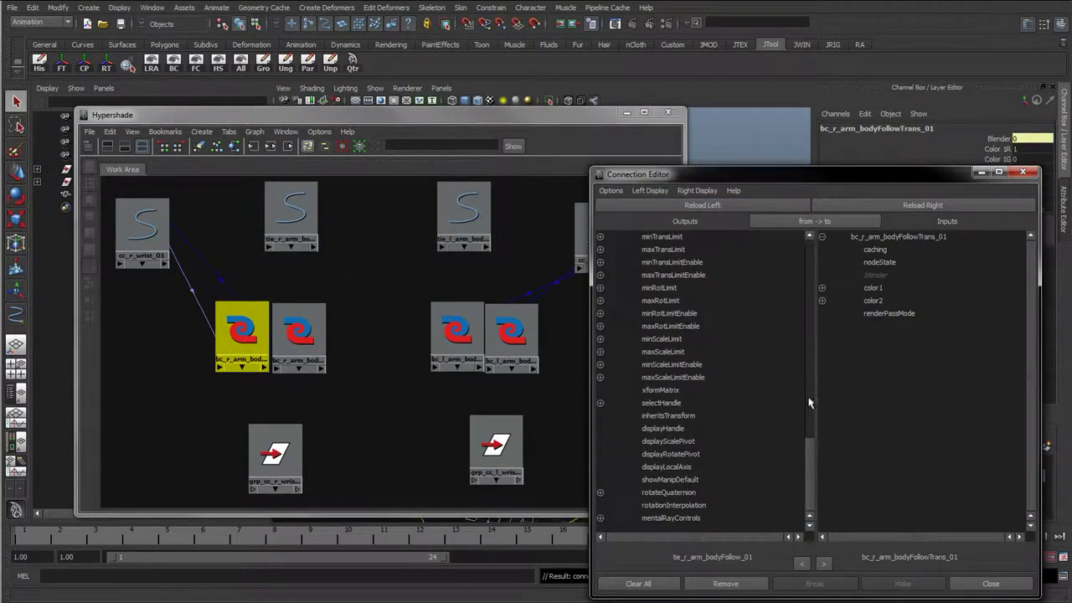
{"action": "left_click_drag", "start_coordinate": [805, 471], "coordinate": [821, 411]}
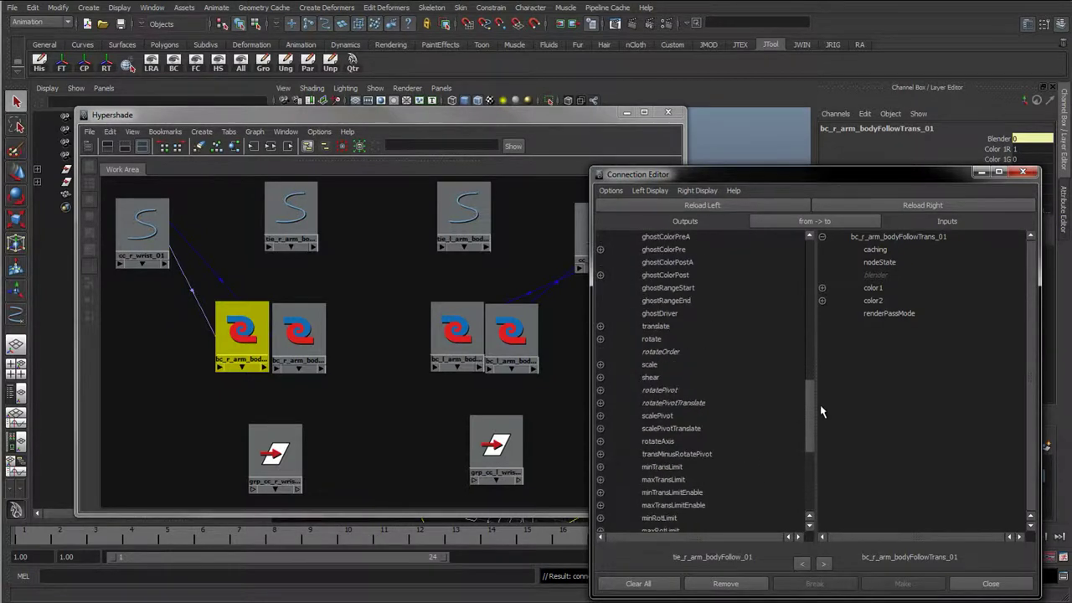
{"action": "left_click", "coordinate": [655, 326]}
{"action": "left_click", "coordinate": [874, 288]}
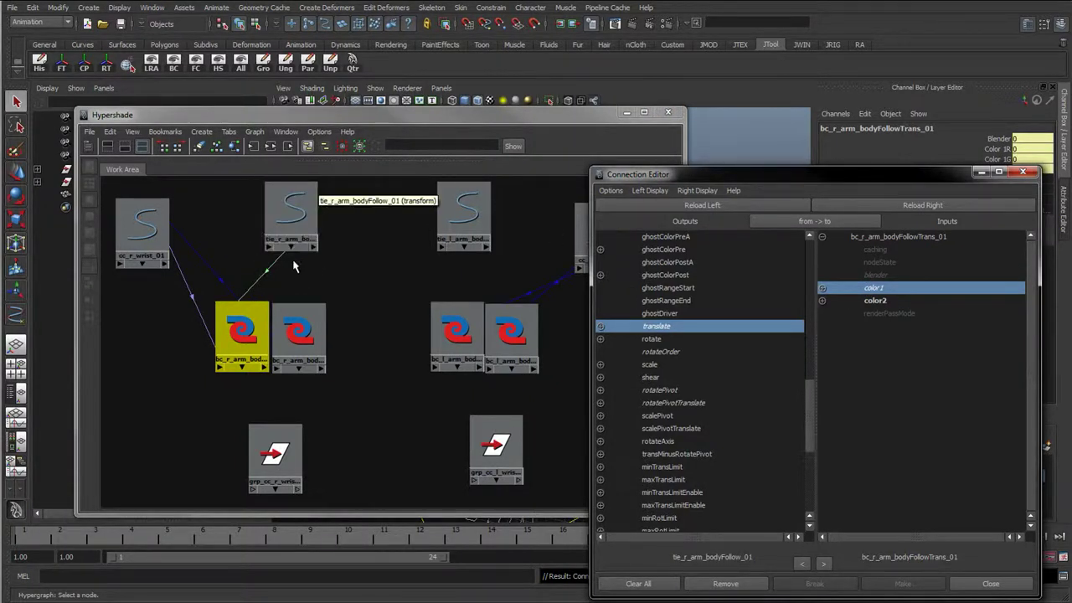
Connect the rotate output of tie_r_arm_bodyFollow_01 to color1 of bc_r_arm_bodyFollowRot_01
{"action": "left_click", "coordinate": [314, 339]}
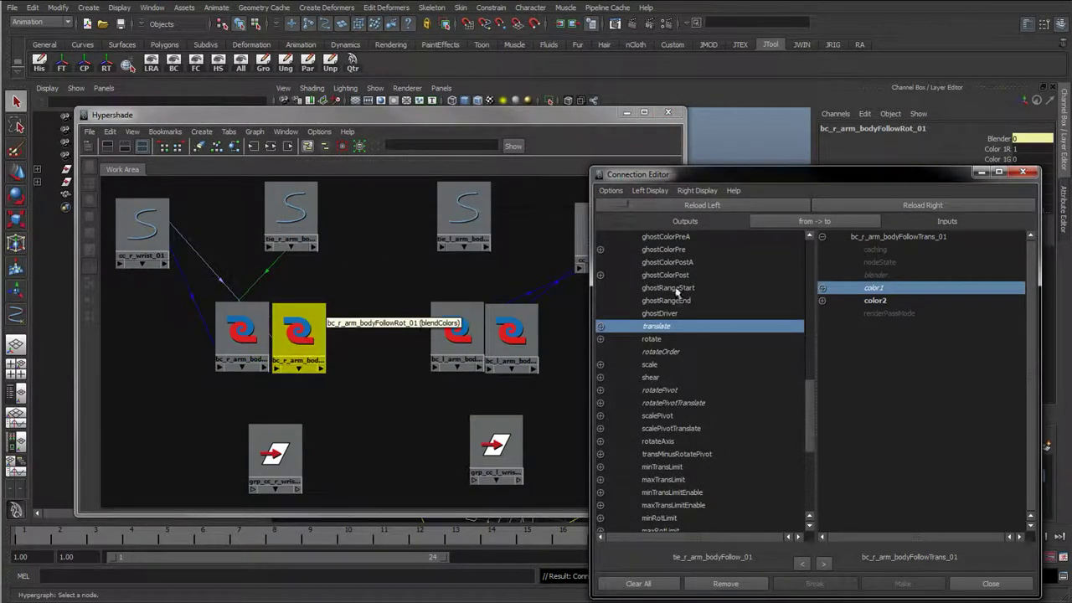
{"action": "left_click", "coordinate": [922, 205]}
{"action": "left_click", "coordinate": [660, 339]}
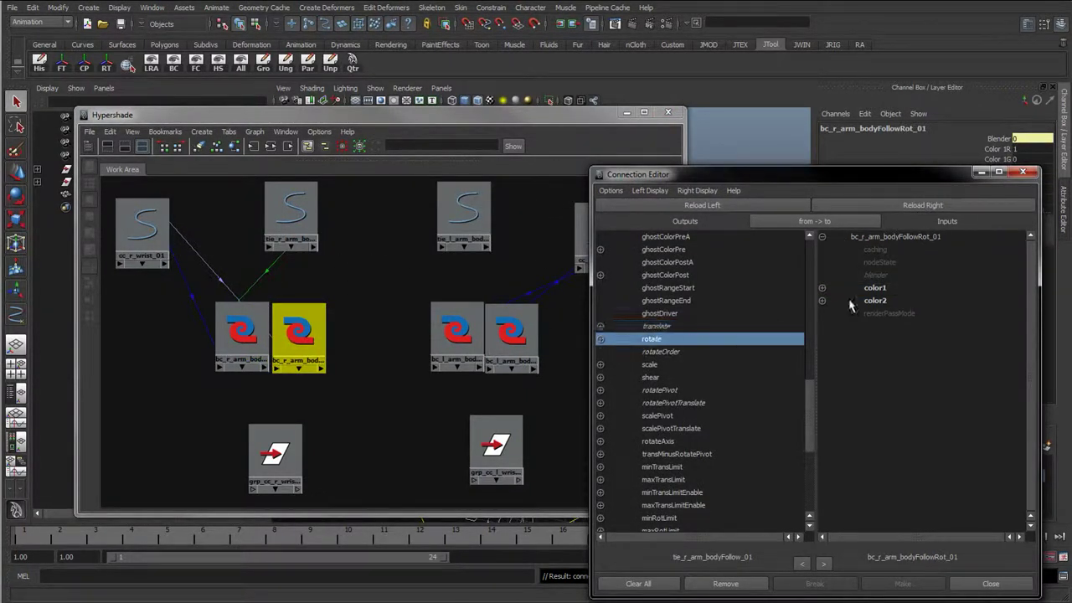
{"action": "left_click", "coordinate": [874, 288]}
Connect the translate output of tie_l_arm_bodyFollow_01 to color1 of bc_l_arm_bodyFollowTrans_01
{"action": "left_click", "coordinate": [463, 210]}
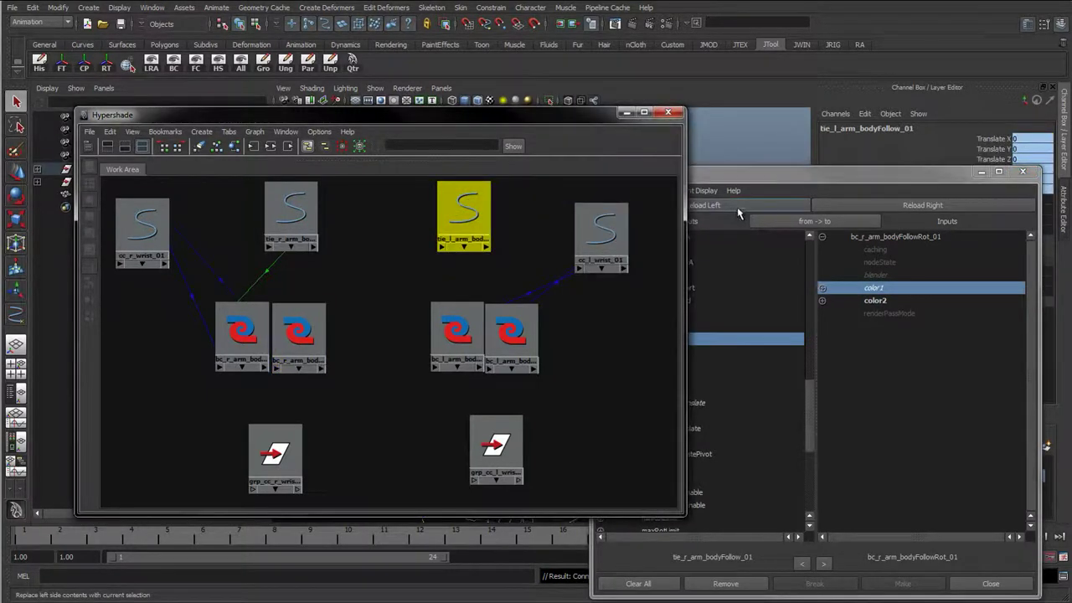
{"action": "left_click", "coordinate": [668, 178]}
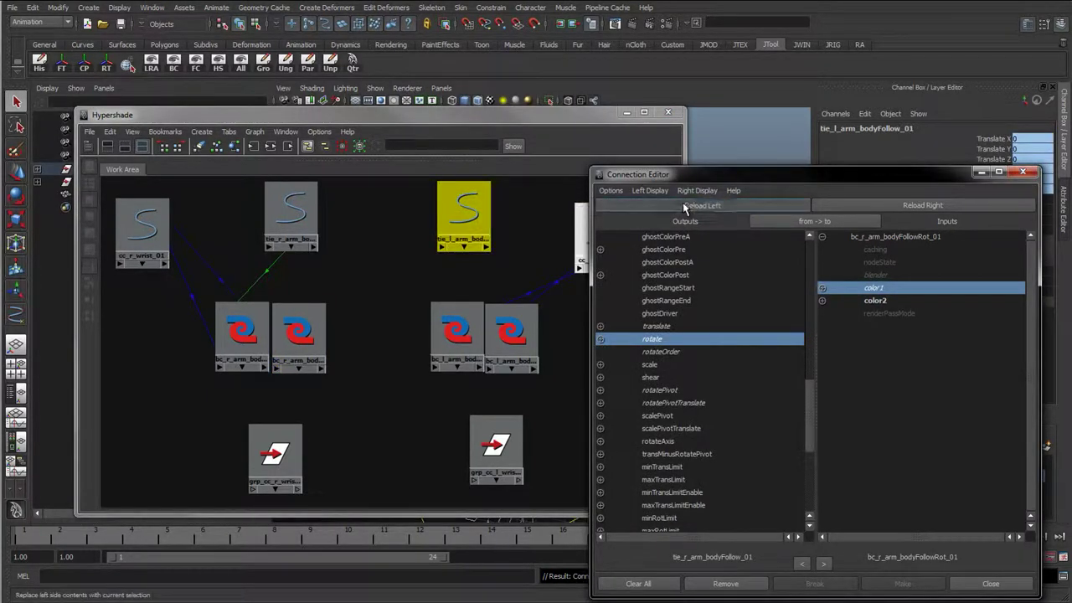
{"action": "left_click", "coordinate": [686, 205]}
{"action": "left_click", "coordinate": [456, 334]}
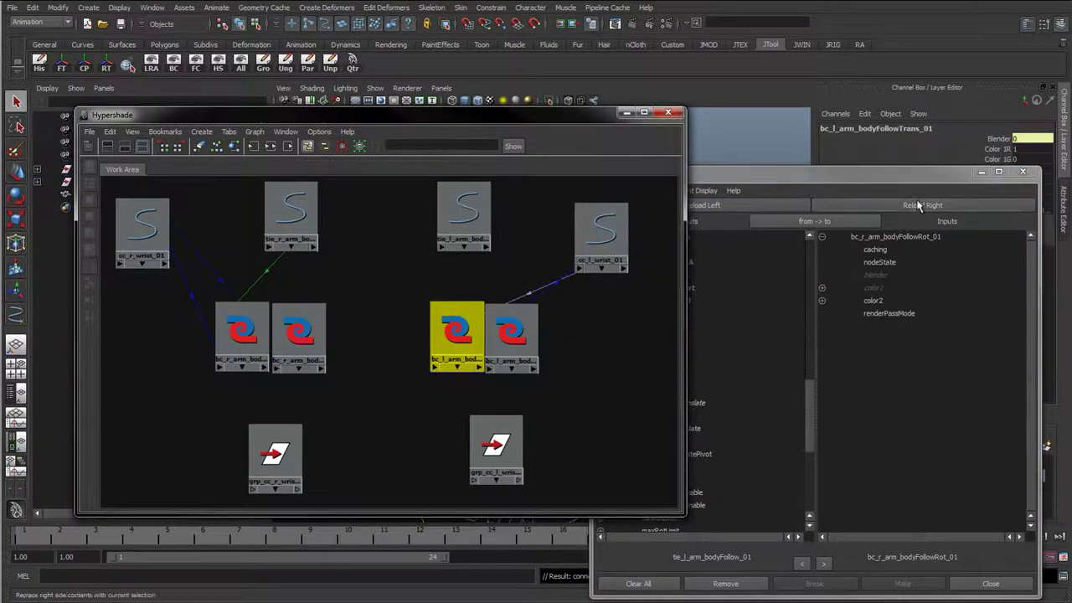
{"action": "left_click", "coordinate": [882, 177]}
{"action": "left_click", "coordinate": [654, 327]}
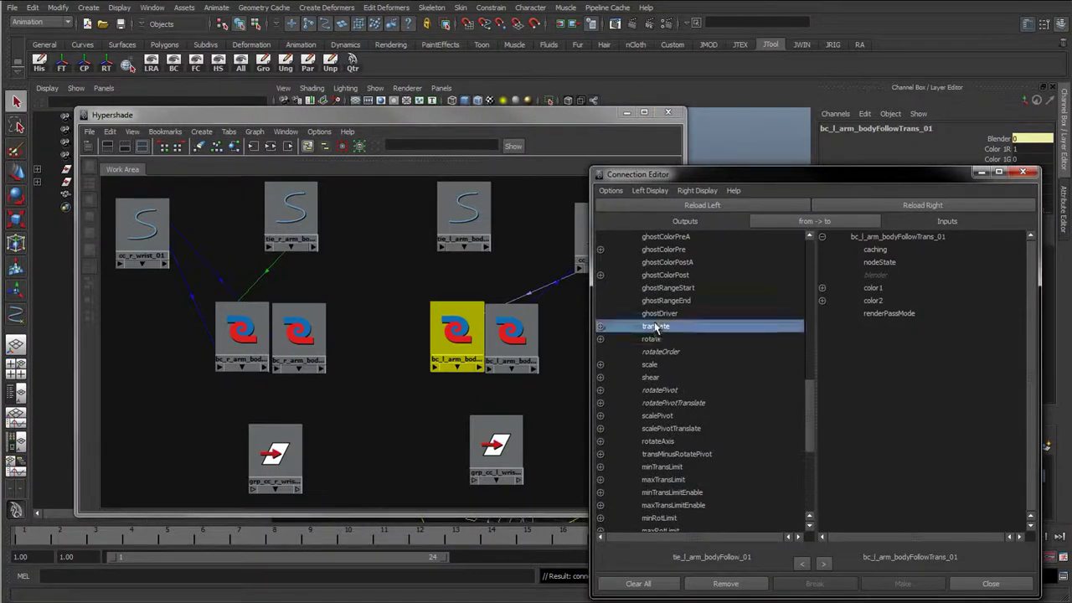
{"action": "left_click", "coordinate": [874, 287]}
Connect the rotate output of tie_l_arm_bodyFollow_01 to color1 of bc_l_arm_bodyFollowRot_01, then close the Connection Editor
{"action": "left_click", "coordinate": [512, 335]}
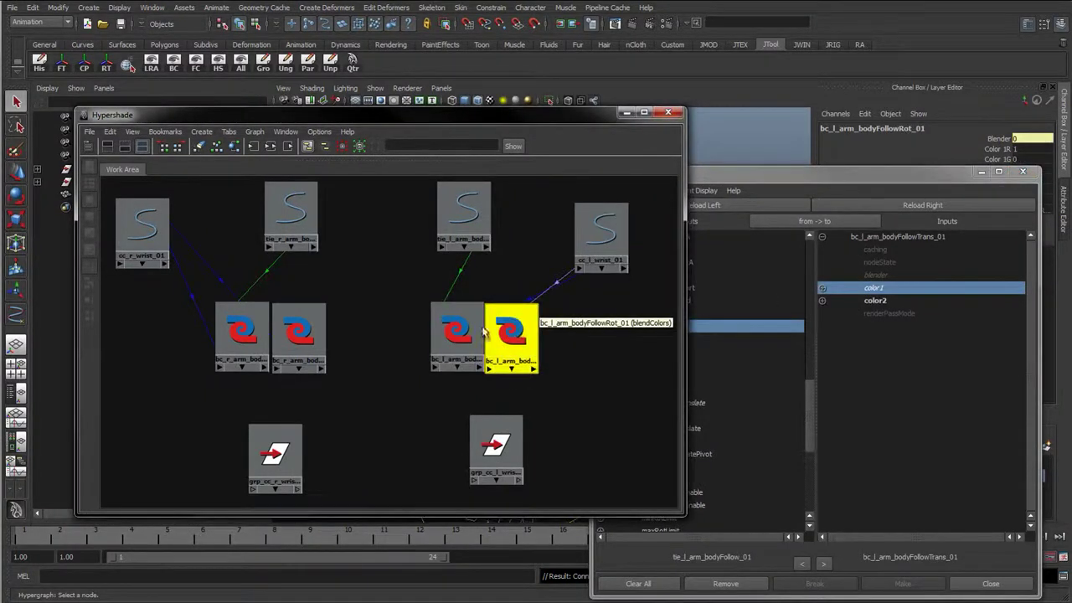
{"action": "left_click", "coordinate": [888, 208]}
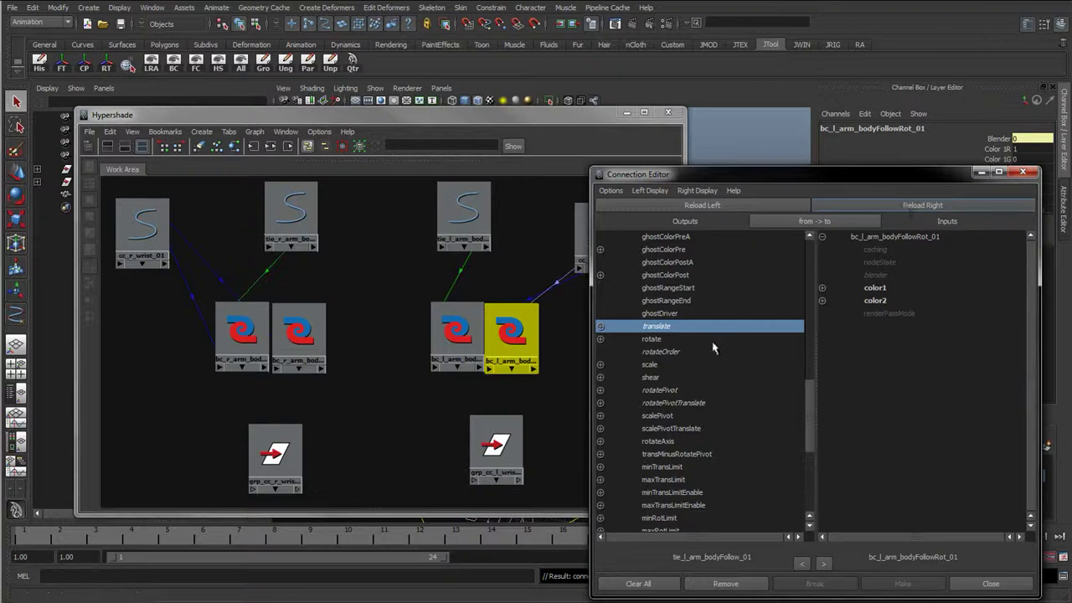
{"action": "left_click", "coordinate": [659, 339]}
{"action": "left_click", "coordinate": [878, 288]}
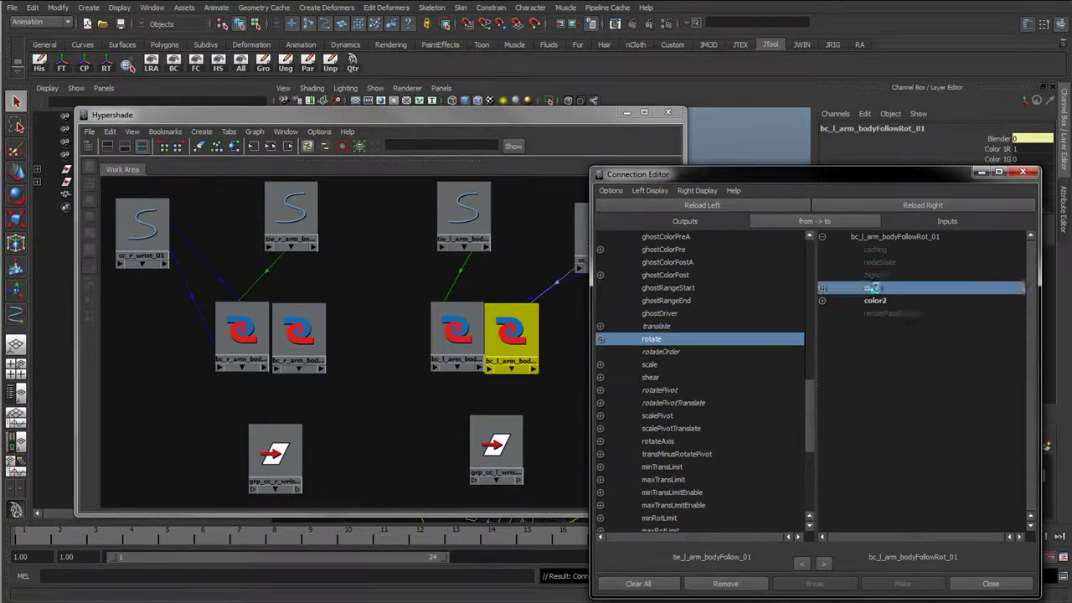
{"action": "left_click", "coordinate": [1020, 173]}
Set the Color 2 R, G and B values of all four Blend Colors nodes to 0
{"action": "left_click", "coordinate": [346, 304]}
{"action": "left_click_drag", "start_coordinate": [301, 216], "coordinate": [291, 218]}
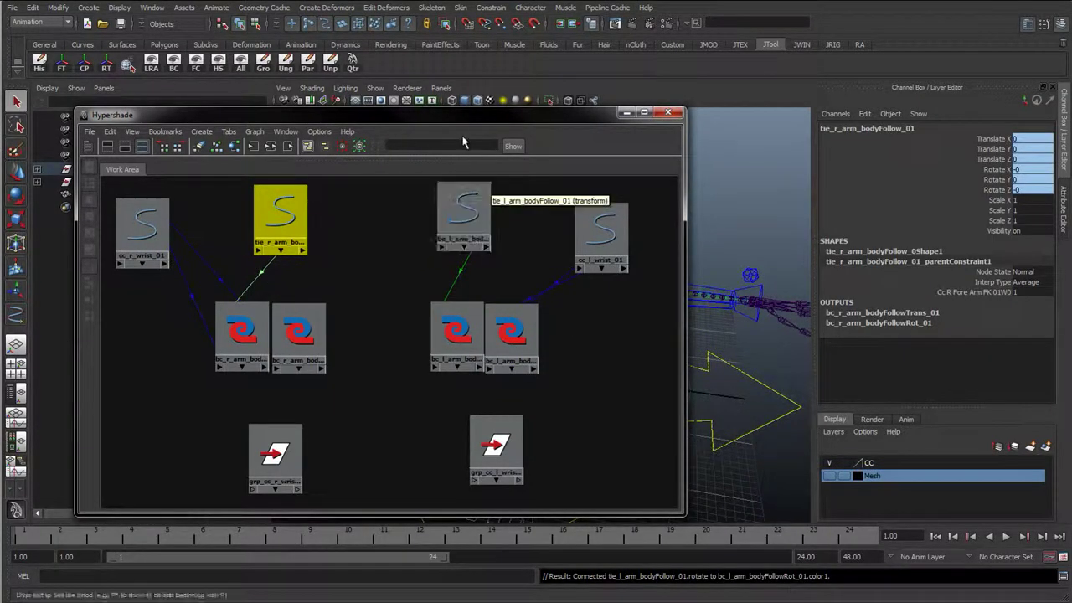
{"action": "left_click_drag", "start_coordinate": [462, 117], "coordinate": [406, 104]}
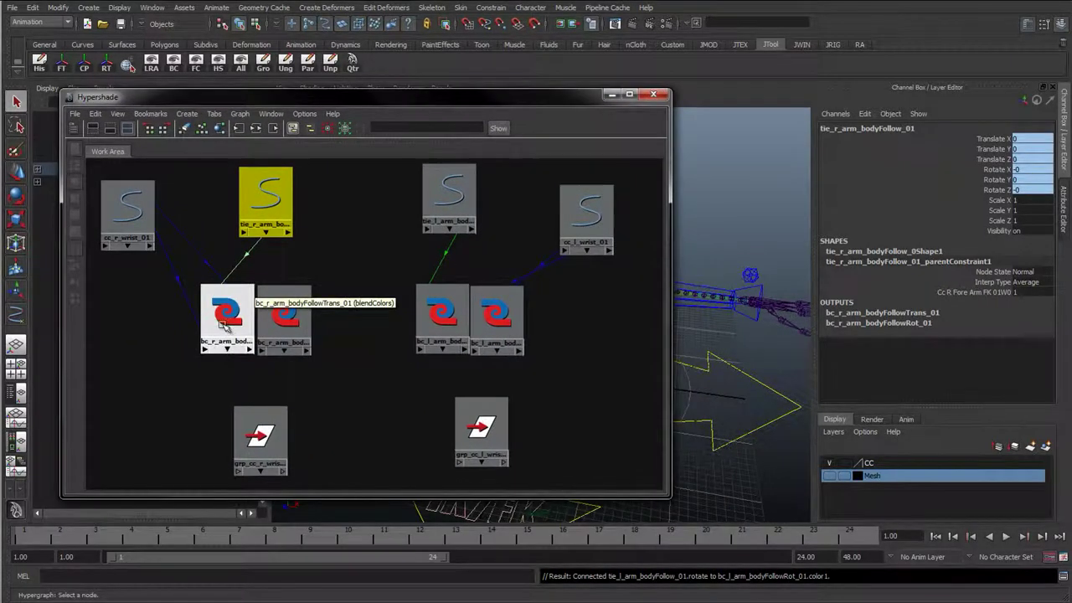
{"action": "left_click_drag", "start_coordinate": [175, 320], "coordinate": [586, 325]}
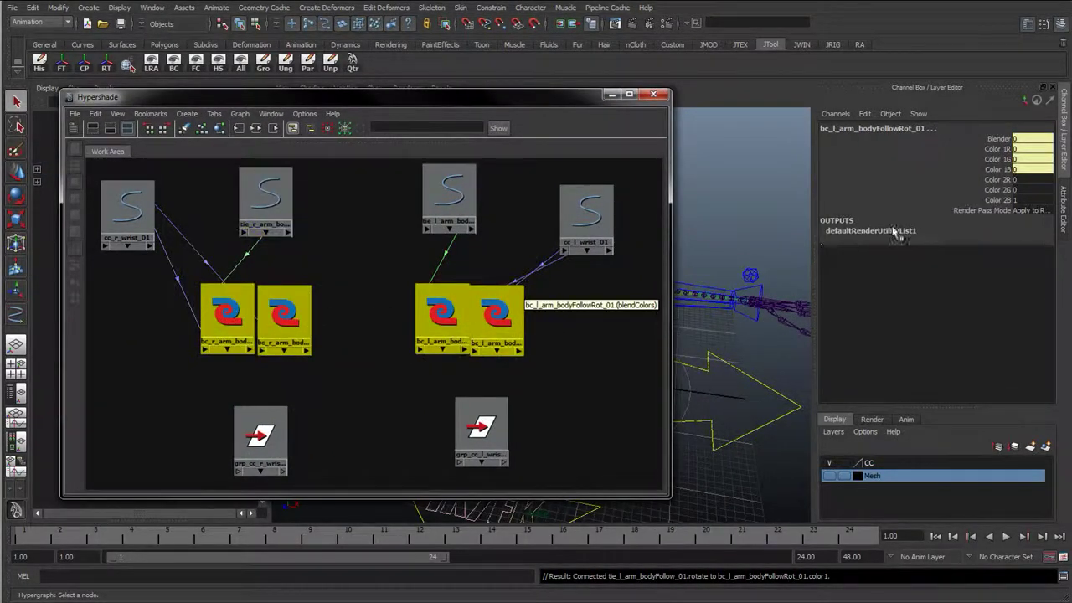
{"action": "left_click_drag", "start_coordinate": [1028, 179], "coordinate": [1017, 201]}
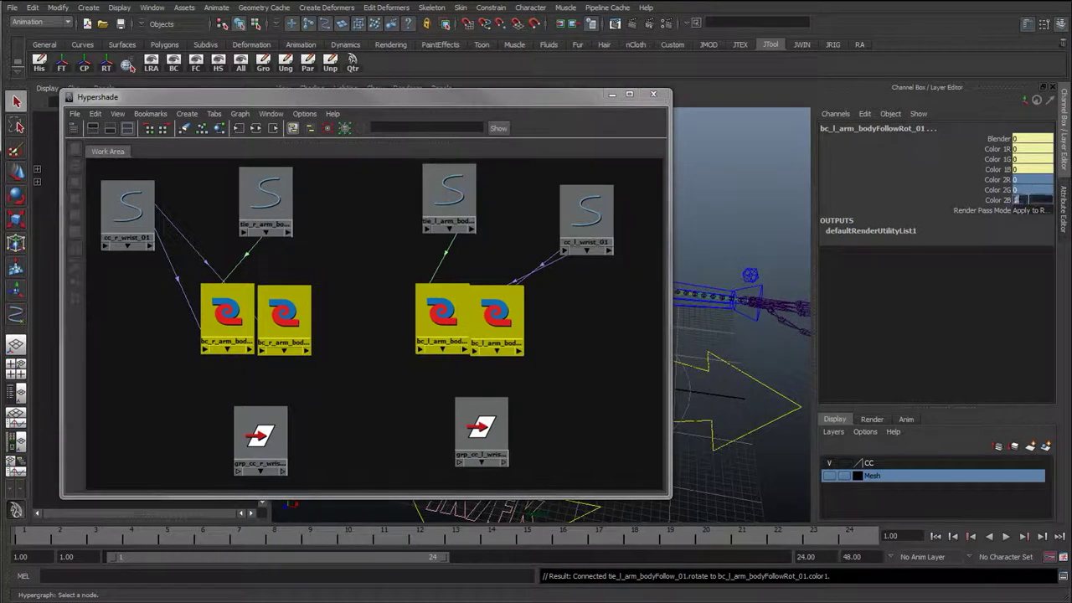
{"action": "key", "text": "Return"}
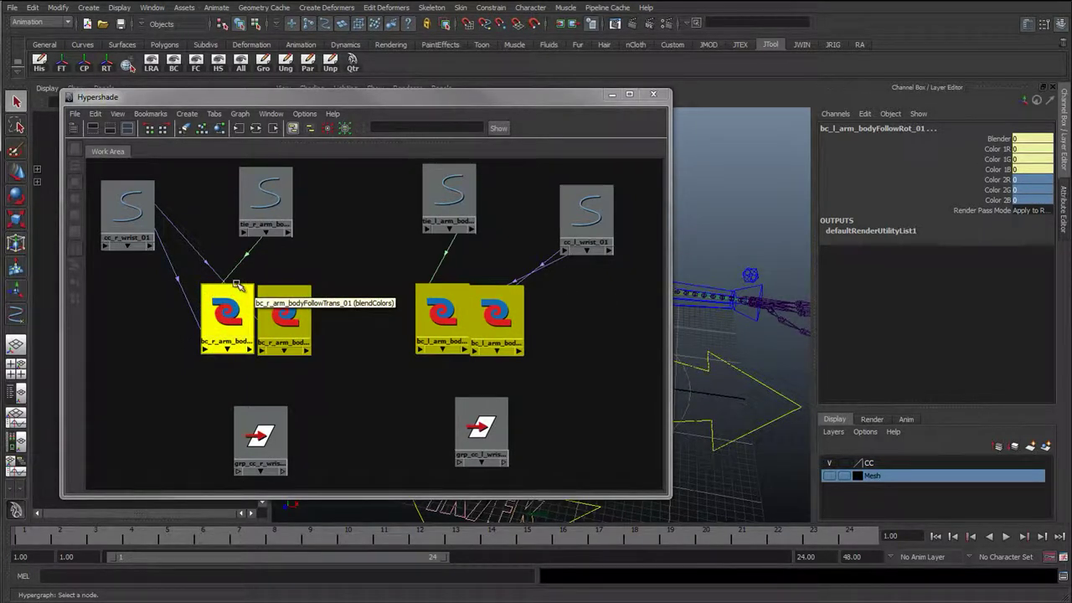
Connect the output of bc_r_arm_bodyFollowTrans_01 to the translate input of grp_cc_r_wristOff_01
{"action": "left_click", "coordinate": [356, 370]}
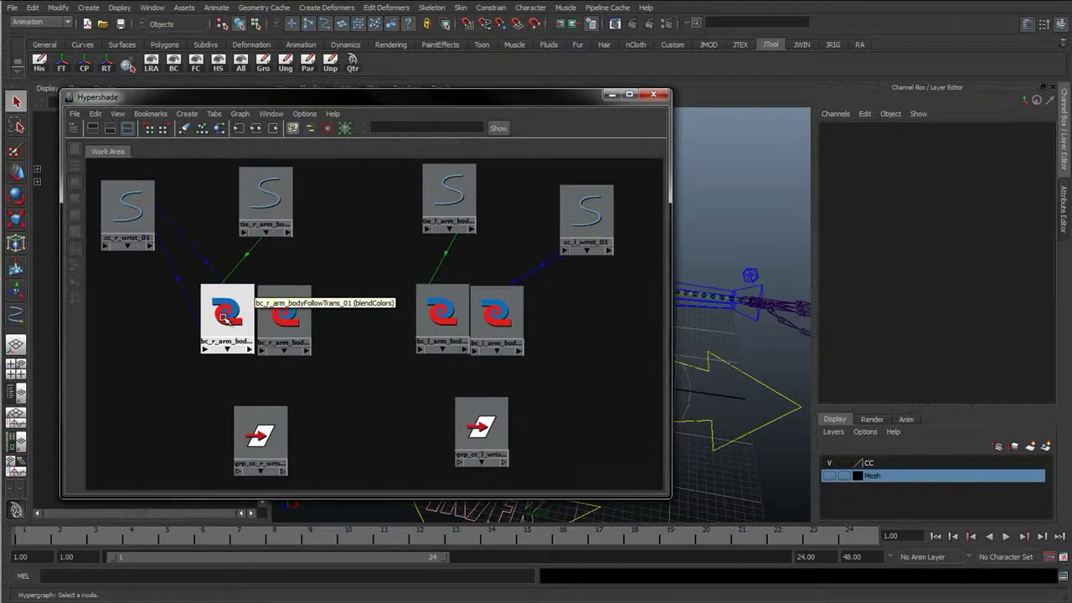
{"action": "middle_click_drag", "start_coordinate": [224, 314], "coordinate": [268, 436]}
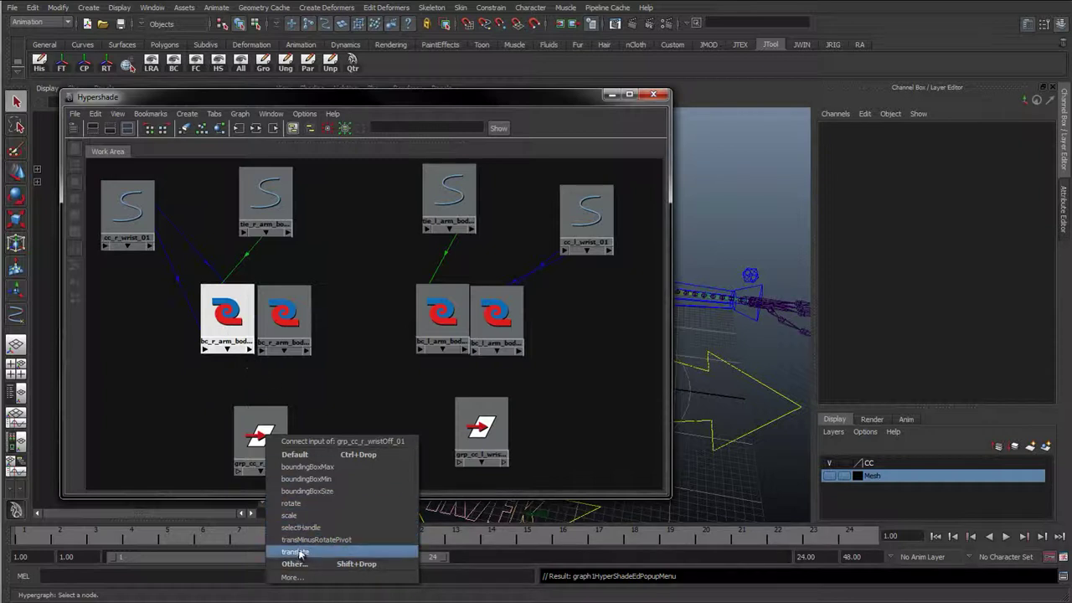
{"action": "left_click", "coordinate": [299, 553]}
Connect the output of bc_r_arm_bodyFollowRot_01 to the rotate input of grp_cc_r_wristOff_01
{"action": "left_click", "coordinate": [286, 335]}
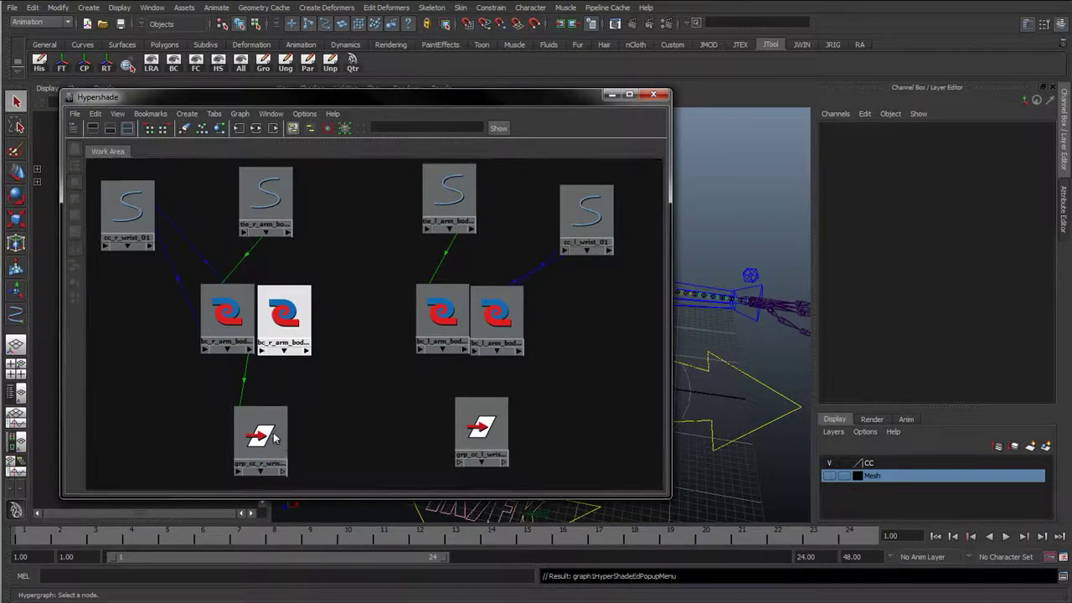
{"action": "middle_click_drag", "start_coordinate": [275, 437], "coordinate": [276, 439]}
{"action": "left_click", "coordinate": [325, 505]}
{"action": "left_click", "coordinate": [342, 456]}
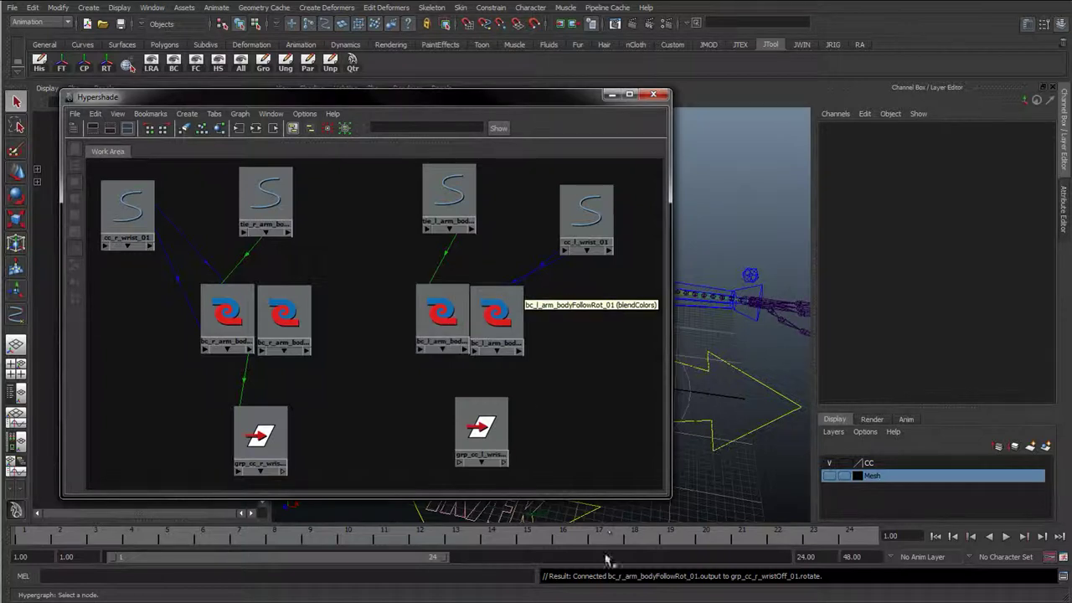
Connect the outputs of bc_l_arm_bodyFollowTrans_01 and bc_l_arm_bodyFollowRot_01 to the translate and rotate inputs of grp_cc_l_wristOff_01
{"action": "middle_click_drag", "start_coordinate": [441, 335], "coordinate": [474, 425]}
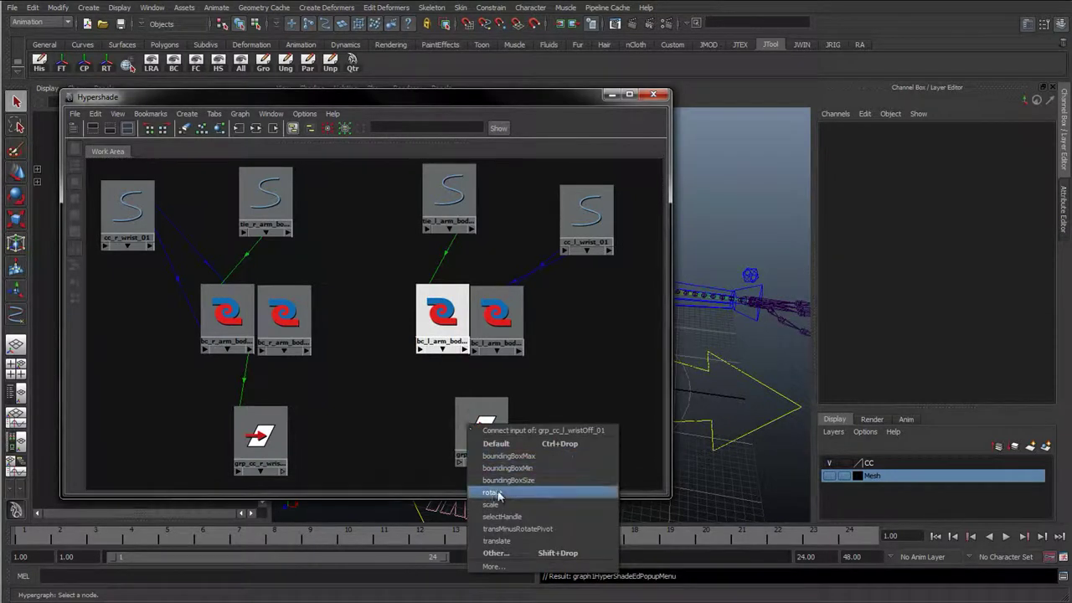
{"action": "left_click", "coordinate": [498, 540]}
{"action": "middle_click_drag", "start_coordinate": [499, 325], "coordinate": [489, 432]}
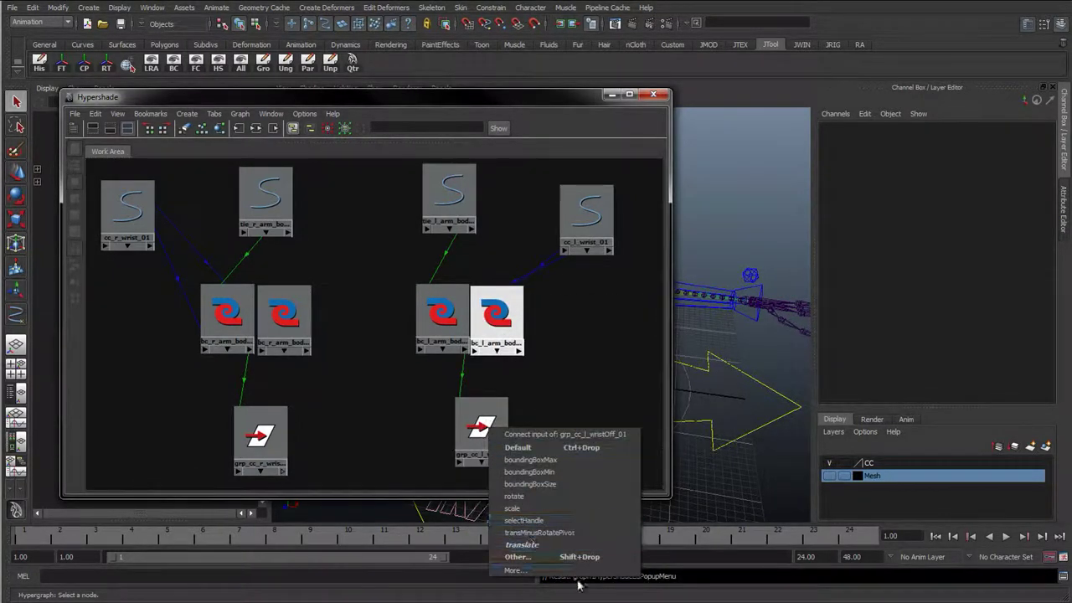
{"action": "left_click", "coordinate": [536, 500]}
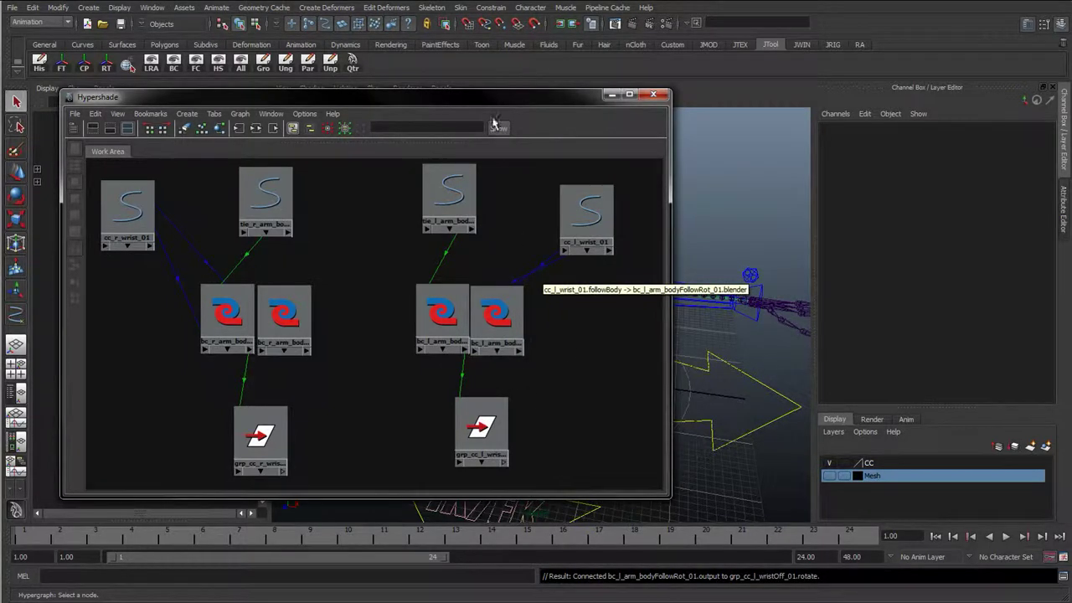
Look over the wired Blend Colors nodes and clear the Hypershade away from the viewport
{"action": "left_click_drag", "start_coordinate": [495, 102], "coordinate": [491, 101]}
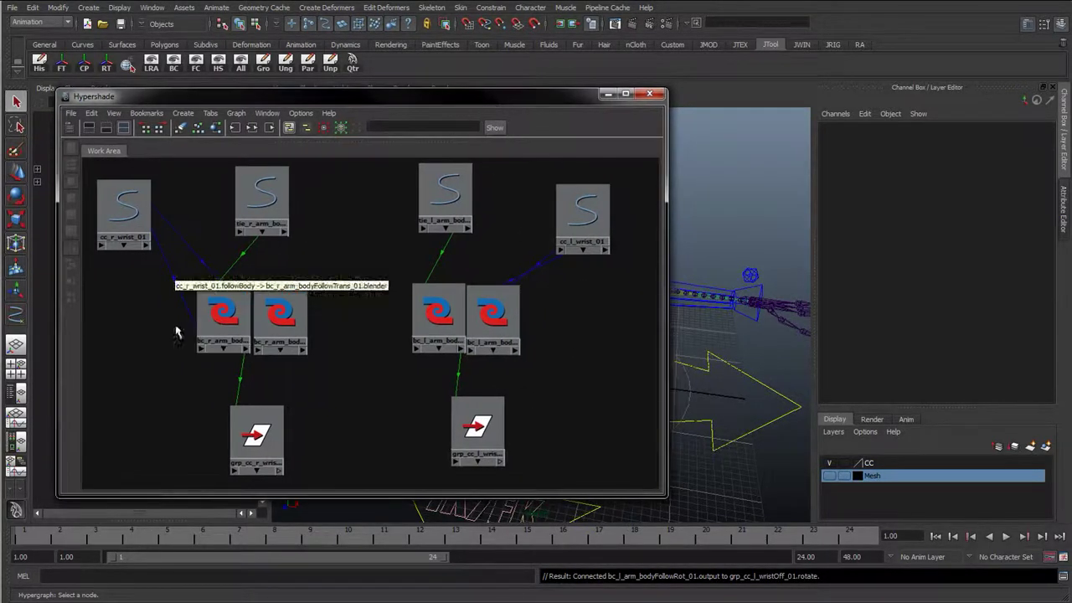
{"action": "left_click_drag", "start_coordinate": [272, 311], "coordinate": [269, 310]}
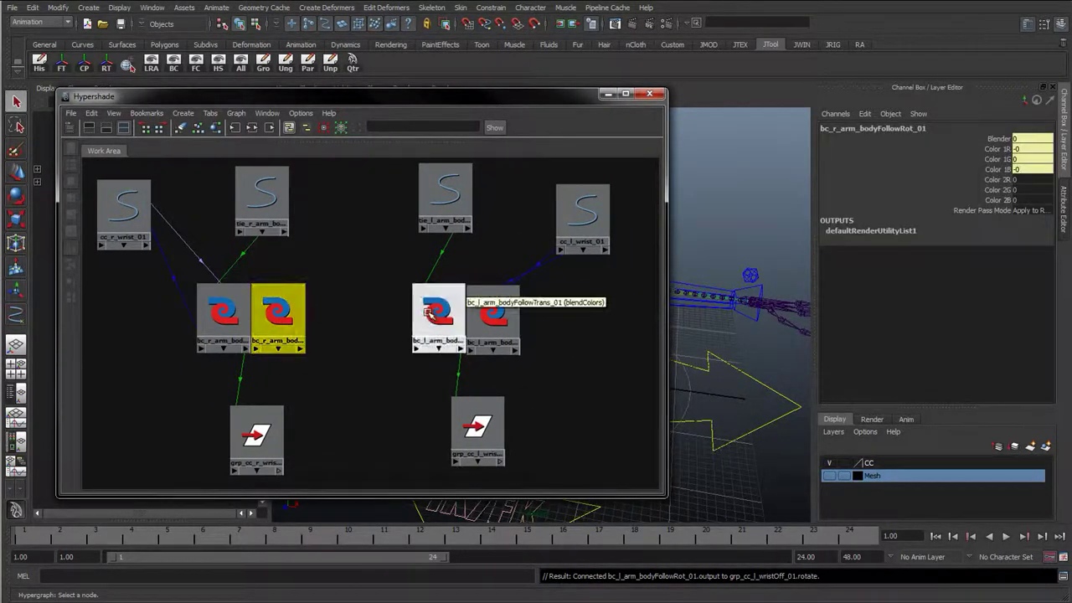
{"action": "left_click_drag", "start_coordinate": [435, 314], "coordinate": [436, 317]}
{"action": "left_click", "coordinate": [390, 312]}
{"action": "left_click_drag", "start_coordinate": [498, 105], "coordinate": [0, 352]}
{"action": "left_click", "coordinate": [343, 188]}
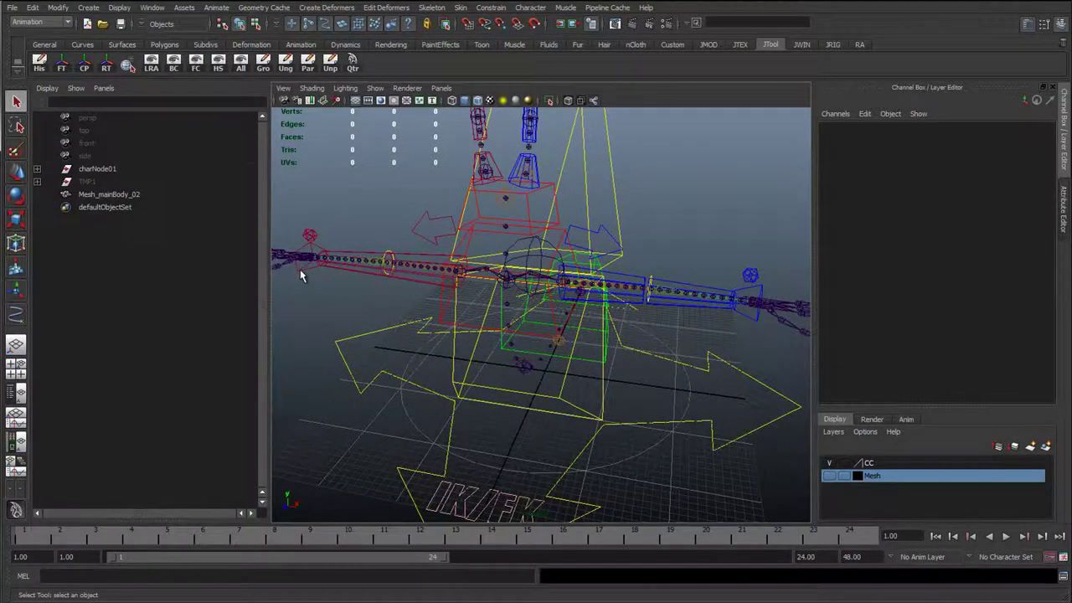
Inspect the channels of the right and left wrist controls and maximize the perspective view
{"action": "left_click", "coordinate": [301, 277]}
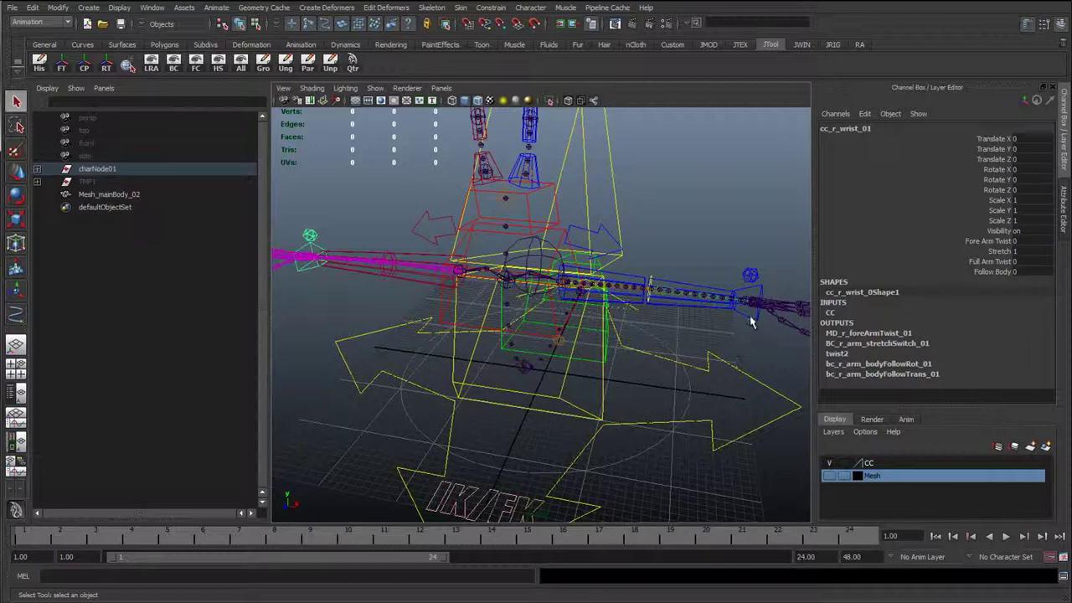
{"action": "left_click", "coordinate": [751, 322]}
{"action": "left_click", "coordinate": [563, 318]}
{"action": "key", "text": "space"}
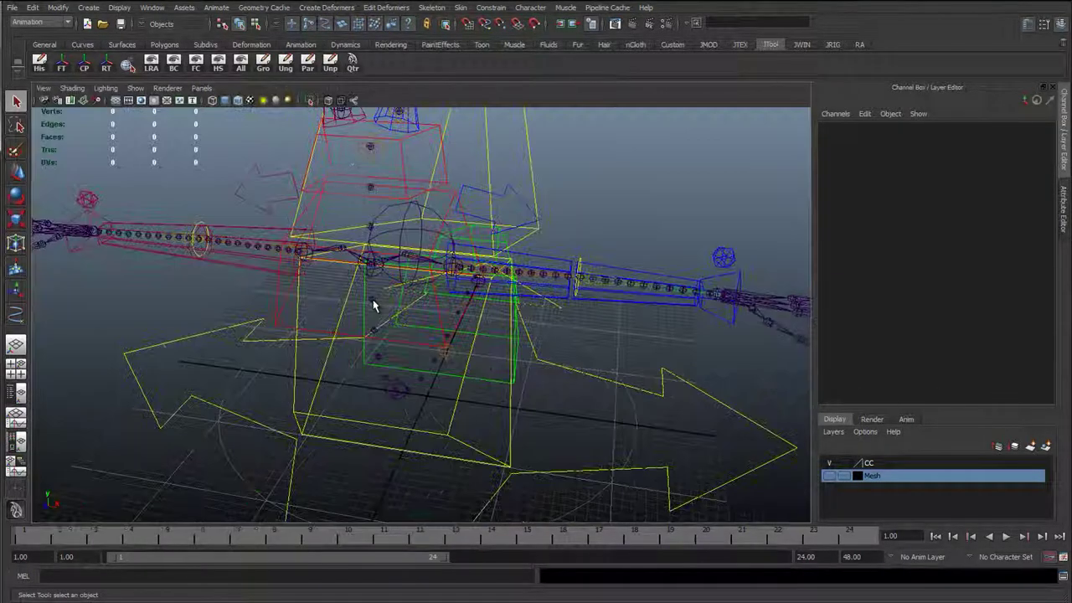
Bend the left elbow by rotating cc_l_foreArmFK_01 about -52 degrees in Y
{"action": "left_click", "coordinate": [621, 304]}
{"action": "left_click_drag", "start_coordinate": [621, 304], "coordinate": [586, 364], "text": "alt"}
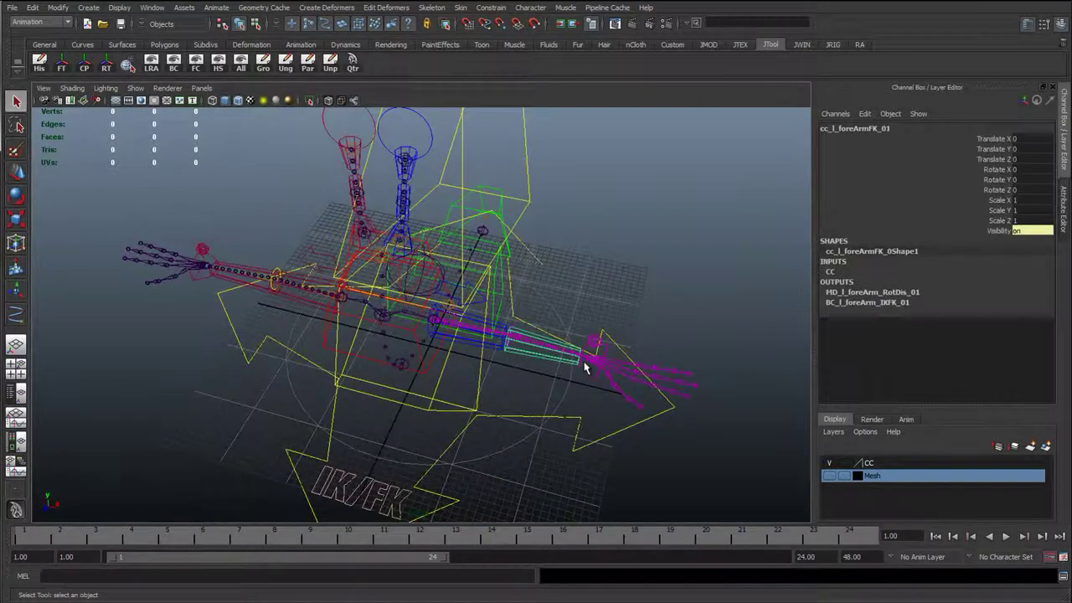
{"action": "key", "text": "e"}
{"action": "mouse_move", "coordinate": [538, 437]}
{"action": "left_mouse_down"}
{"action": "mouse_move", "coordinate": [491, 446]}
{"action": "mouse_move", "coordinate": [541, 433]}
{"action": "left_mouse_up"}
{"action": "key", "text": "q"}
Set Follow Body on cc_l_wrist_01 to 1 to test the wrist control against the bent arm
{"action": "left_click", "coordinate": [591, 361]}
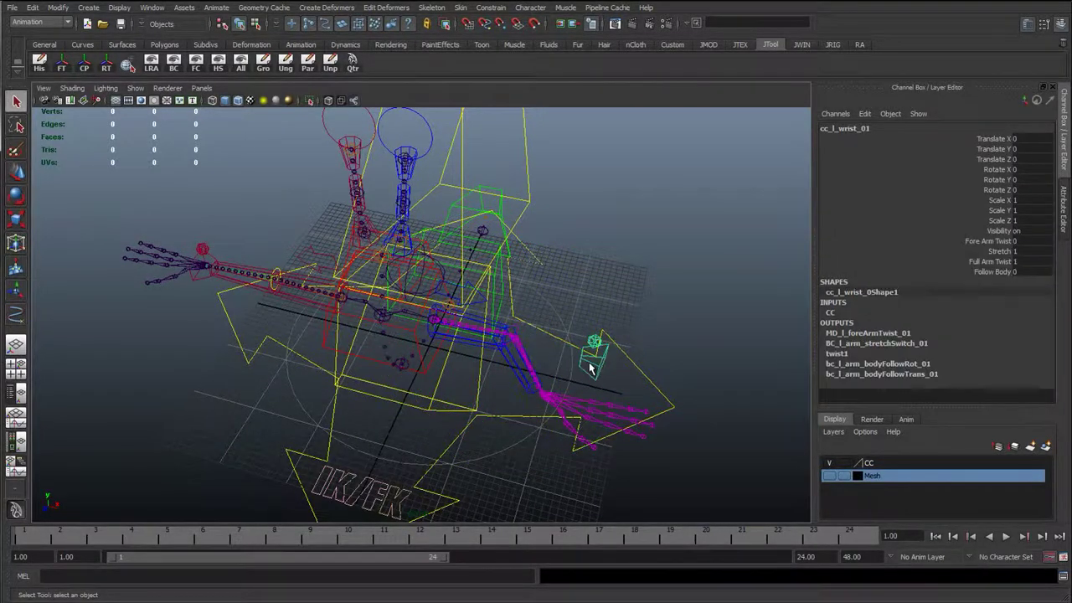
{"action": "left_click", "coordinate": [992, 271]}
{"action": "middle_click_drag", "start_coordinate": [642, 318], "coordinate": [727, 319]}
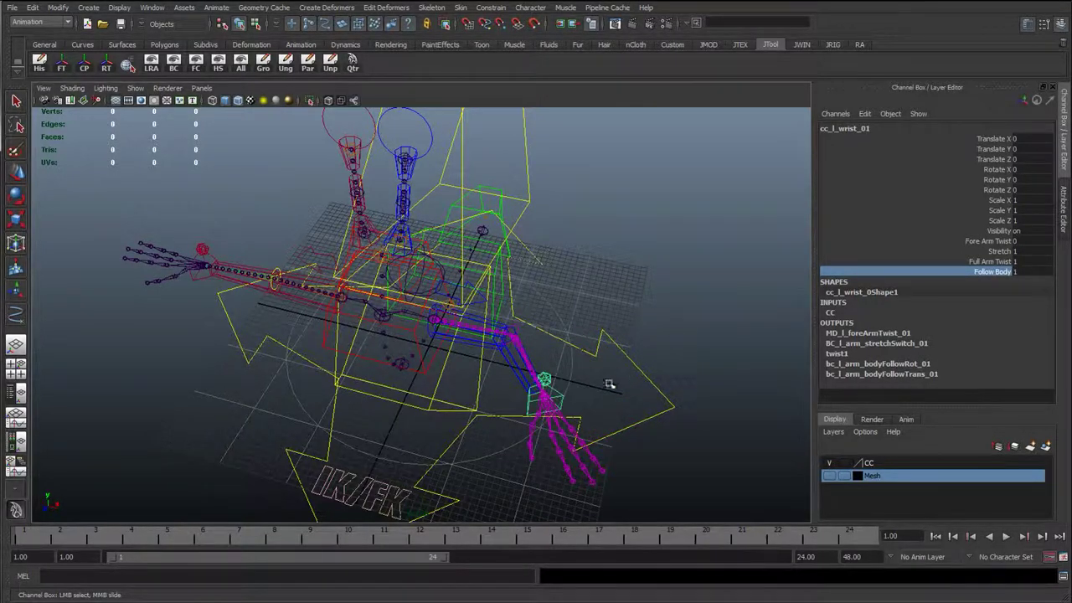
{"action": "key", "text": "w"}
{"action": "key", "text": "e"}
{"action": "key", "text": "w"}
{"action": "middle_click_drag", "start_coordinate": [598, 369], "coordinate": [531, 256], "text": "alt"}
{"action": "key", "text": "e"}
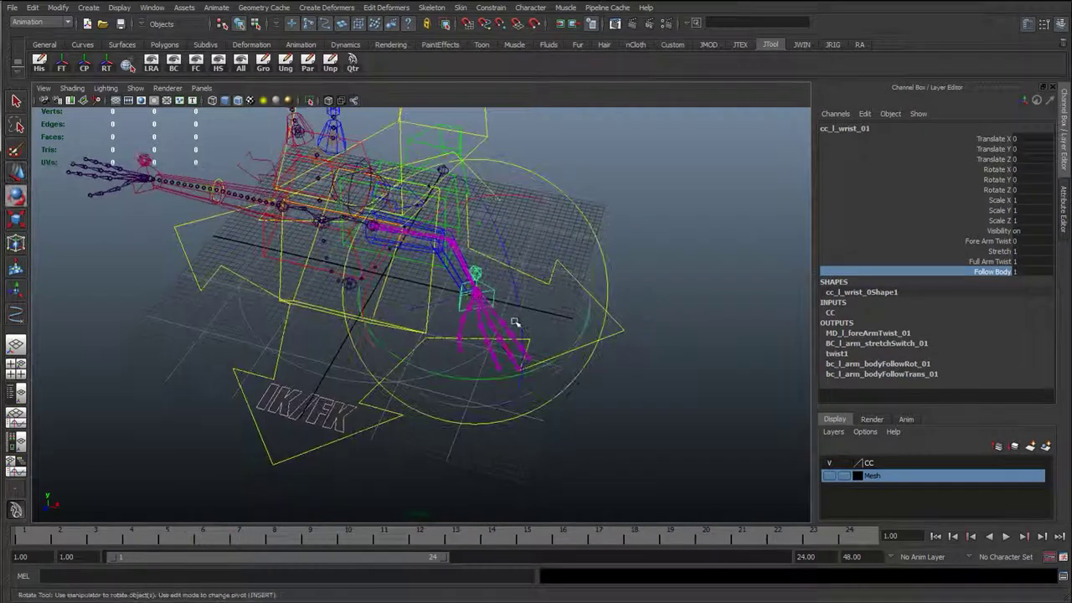
{"action": "key", "text": "w"}
{"action": "left_click", "coordinate": [611, 244]}
Swing the left arm by rotating cc_l_armFK_01, and rotate the cc_l_wrist_01 control in Y
{"action": "left_click", "coordinate": [428, 251]}
{"action": "scroll", "coordinate": [432, 256], "scroll_direction": "up", "scroll_amount": 2}
{"action": "middle_click_drag", "start_coordinate": [440, 266], "coordinate": [455, 337], "text": "alt"}
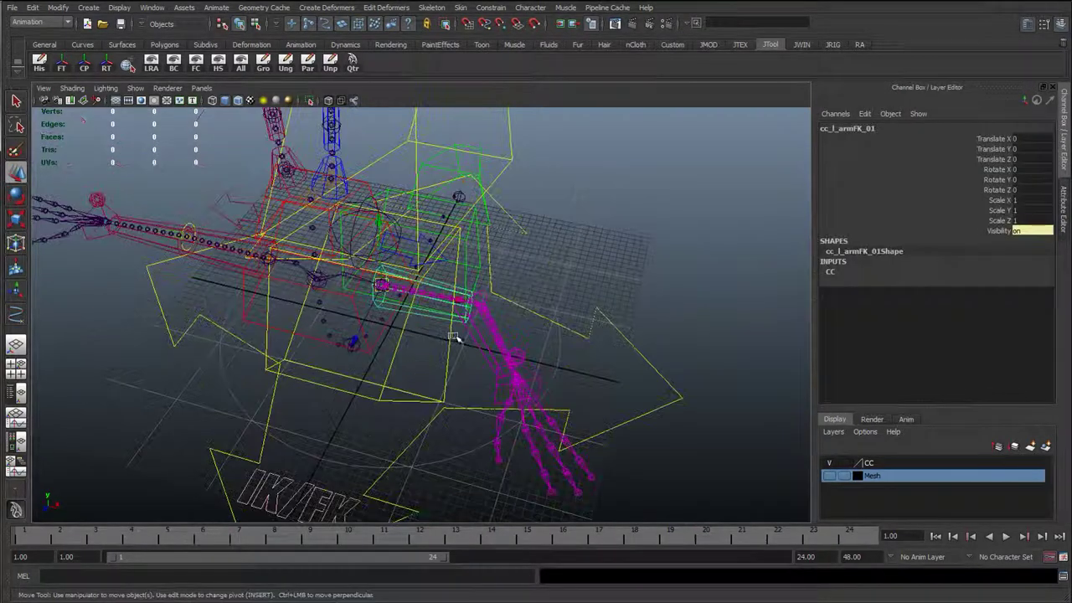
{"action": "key", "text": "e"}
{"action": "left_click_drag", "start_coordinate": [461, 347], "coordinate": [425, 394]}
{"action": "left_click", "coordinate": [531, 445]}
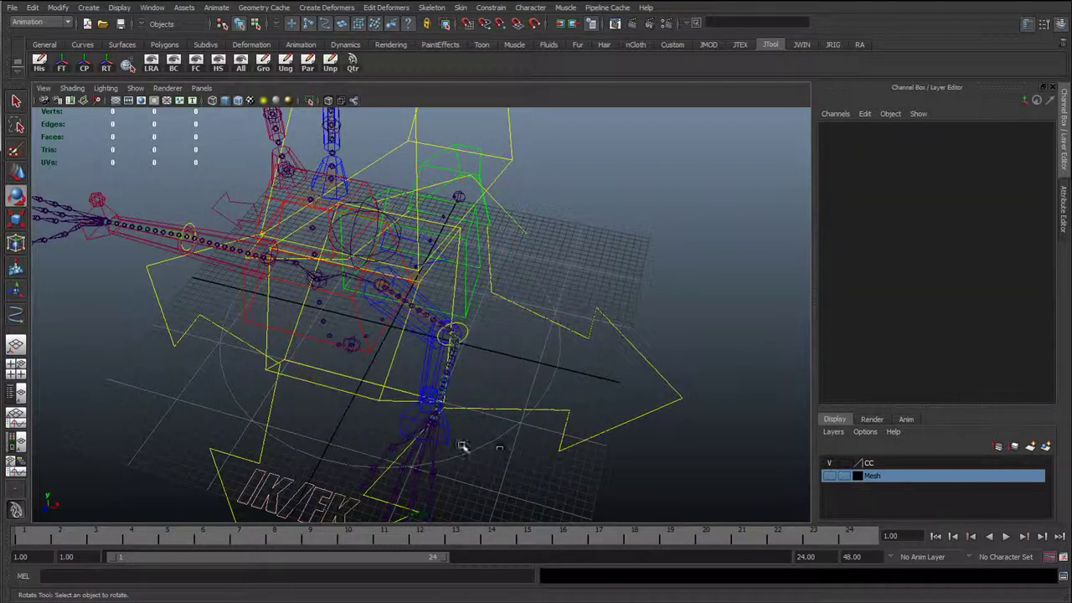
{"action": "left_click", "coordinate": [452, 432]}
{"action": "left_click_drag", "start_coordinate": [534, 463], "coordinate": [486, 483]}
Undo the wrist, upper arm, Follow Body and forearm test changes on the left arm
{"action": "key", "text": "ctrl+z"}
{"action": "key", "text": "ctrl+z"}
{"action": "key", "text": "ctrl+z"}
{"action": "key", "text": "ctrl+z"}
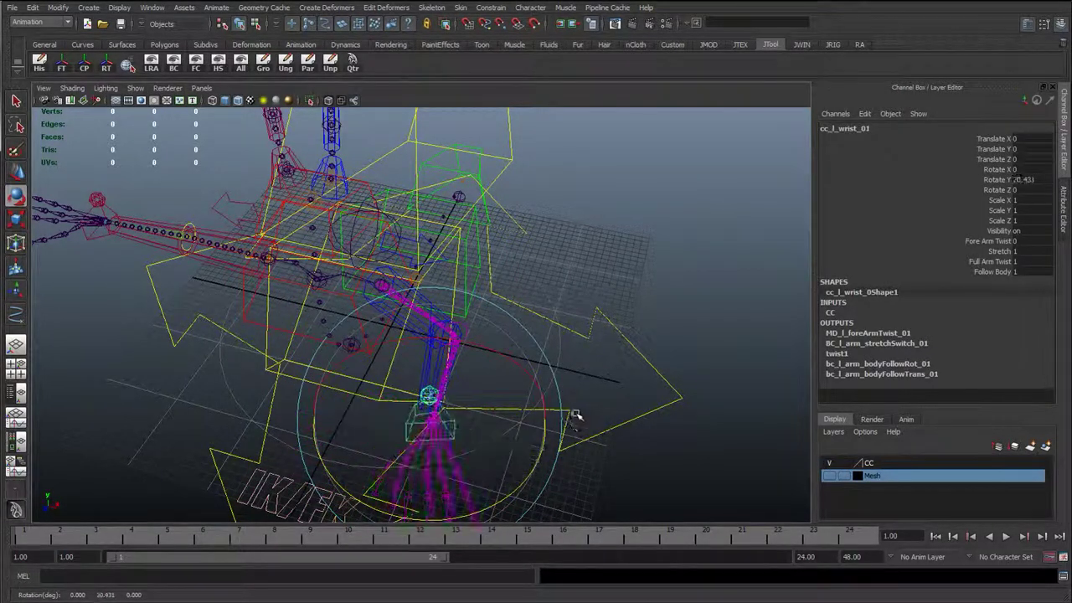
{"action": "key", "text": "ctrl+z"}
{"action": "key", "text": "ctrl+z"}
{"action": "key", "text": "ctrl+z"}
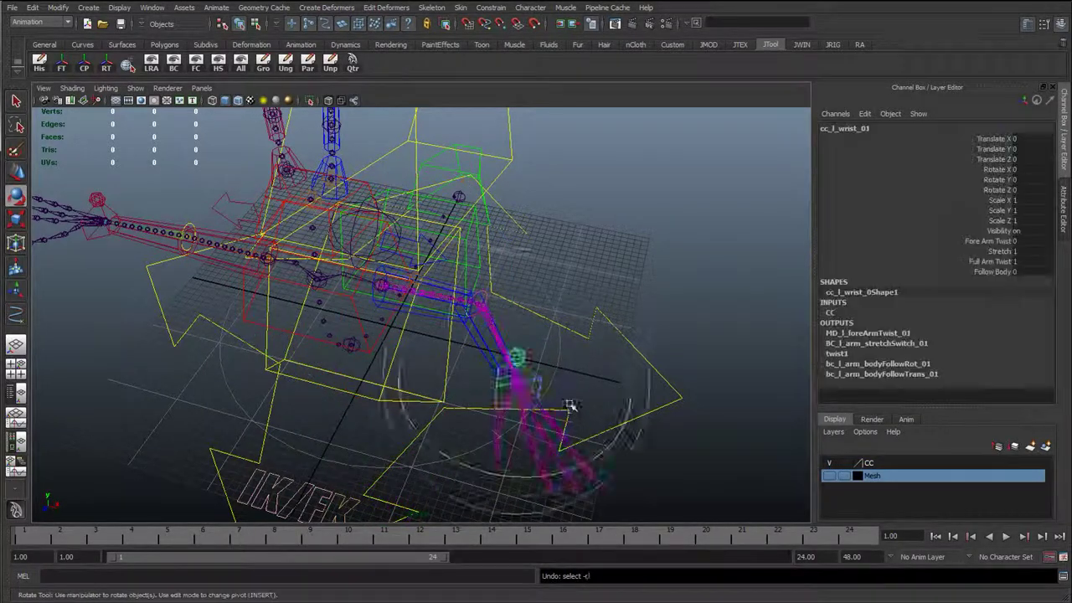
{"action": "key", "text": "q"}
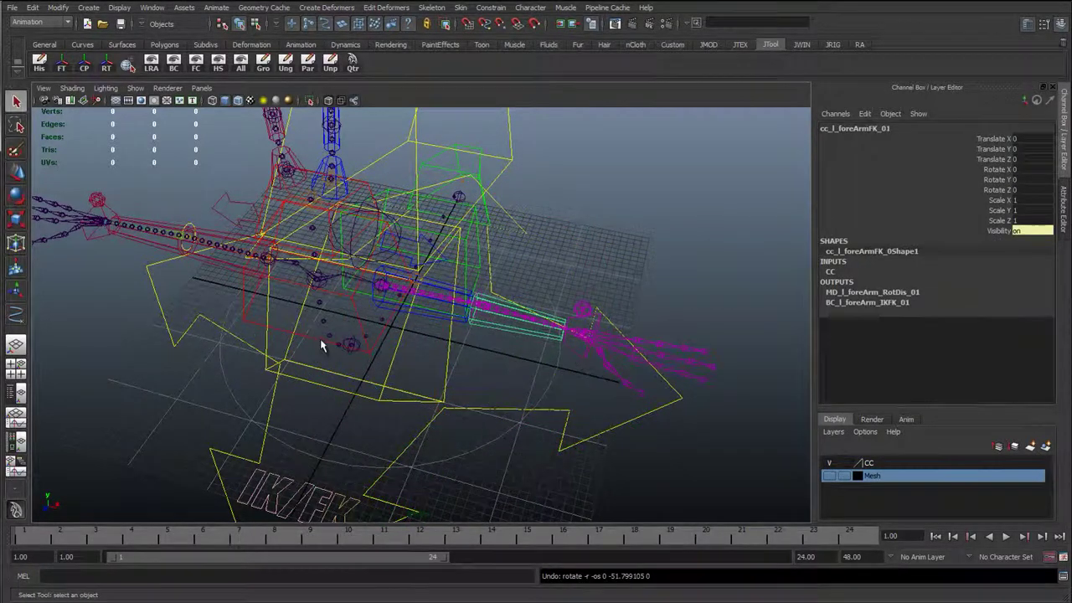
Set both L Arm IKFK and R Arm IKFK on the cc_global_IKFK_01 control to 0
{"action": "left_click_drag", "start_coordinate": [325, 348], "coordinate": [339, 308], "text": "alt"}
{"action": "left_click", "coordinate": [257, 473]}
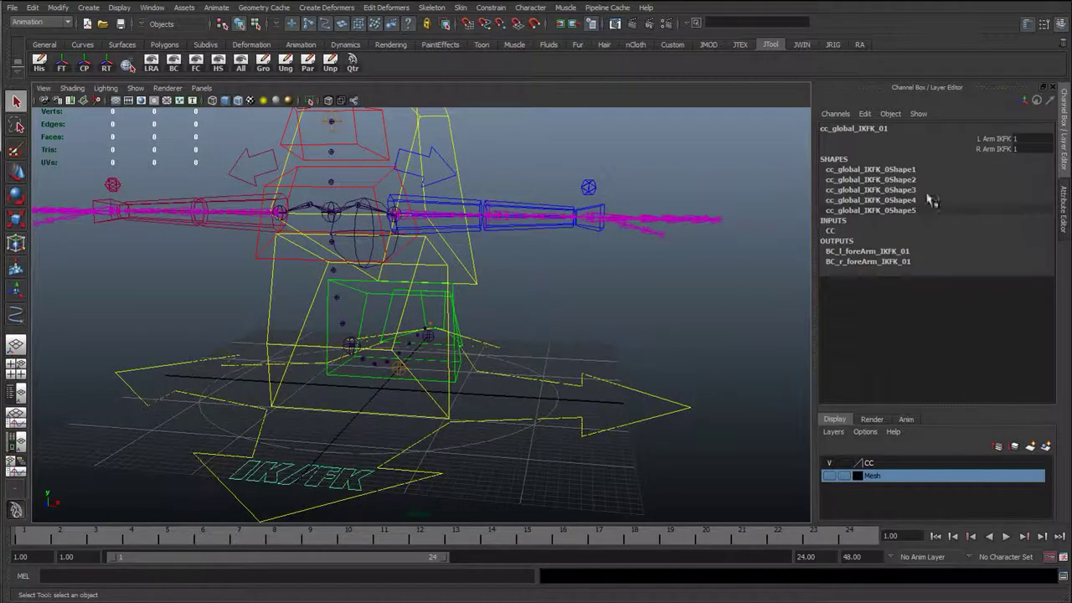
{"action": "left_click_drag", "start_coordinate": [1005, 139], "coordinate": [1004, 149]}
{"action": "middle_click_drag", "start_coordinate": [622, 250], "coordinate": [508, 256]}
{"action": "left_click_drag", "start_coordinate": [526, 290], "coordinate": [569, 315], "text": "alt"}
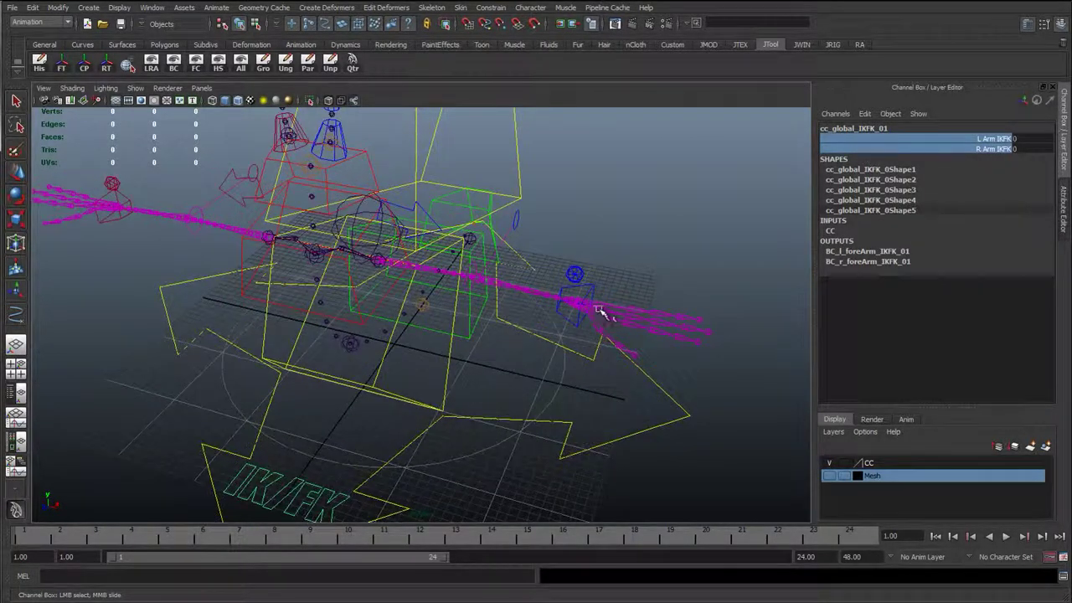
{"action": "left_click_drag", "start_coordinate": [490, 337], "coordinate": [511, 306], "text": "alt"}
Select both wrist controls, cc_l_wrist_01 and cc_r_wrist_01, and set their Follow Body to 1
{"action": "key", "text": "w"}
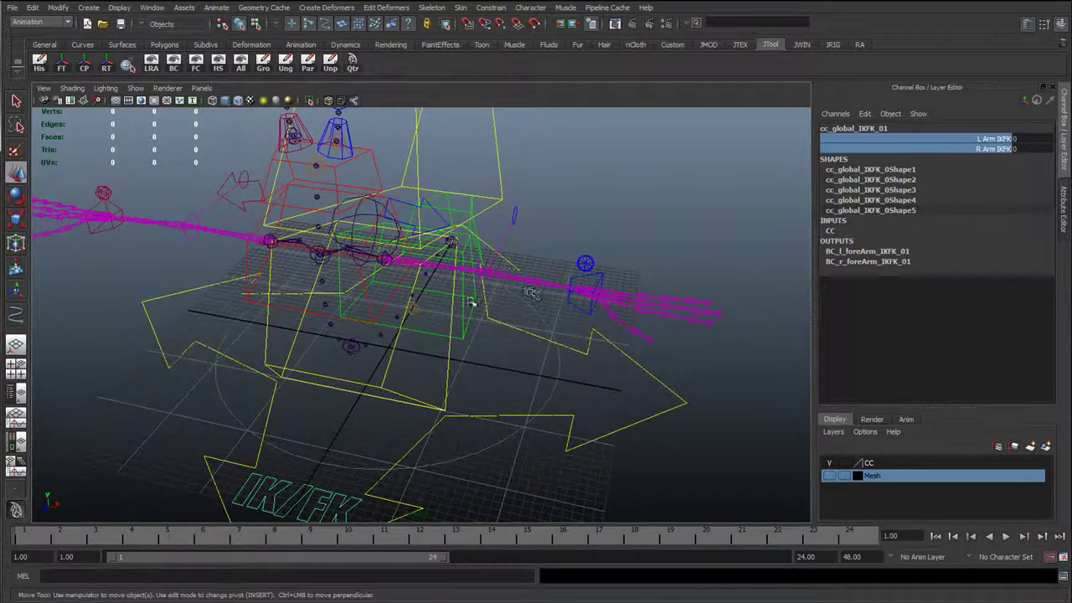
{"action": "left_click", "coordinate": [602, 280]}
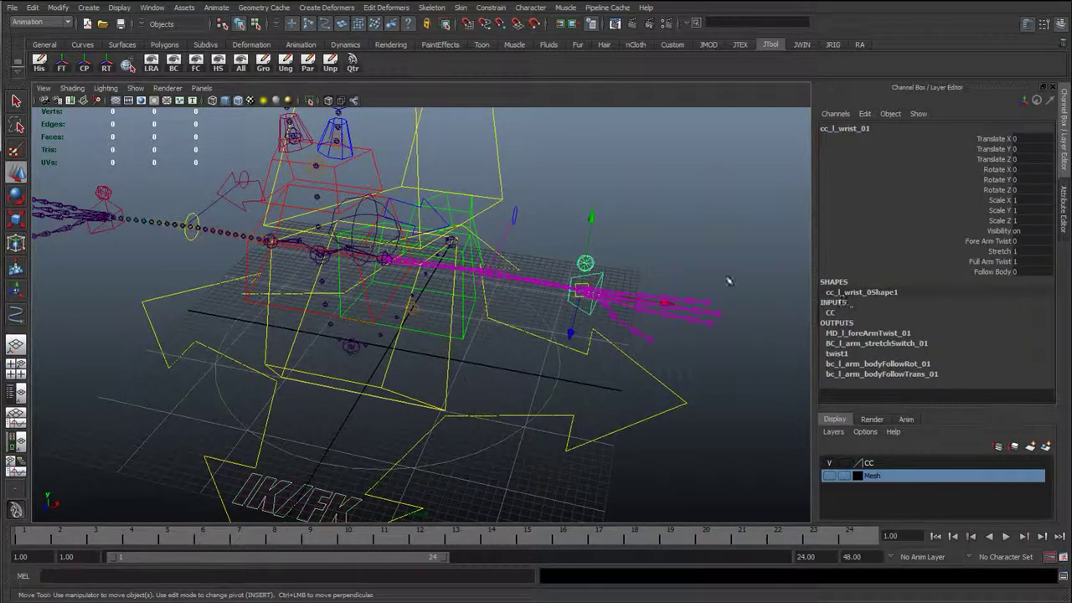
{"action": "left_click", "coordinate": [109, 210], "text": "shift"}
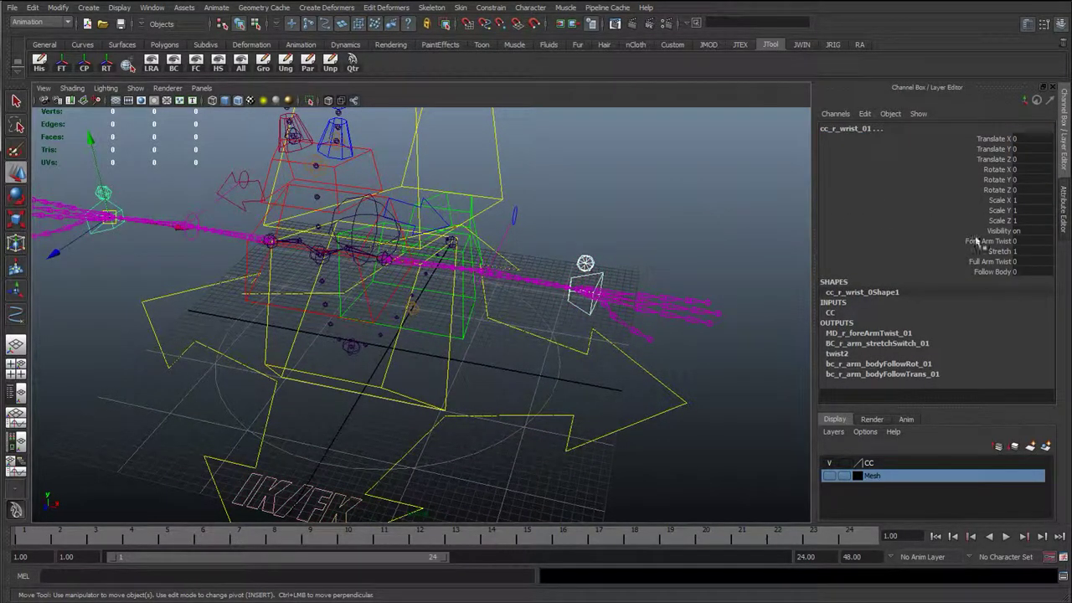
{"action": "left_click", "coordinate": [995, 271]}
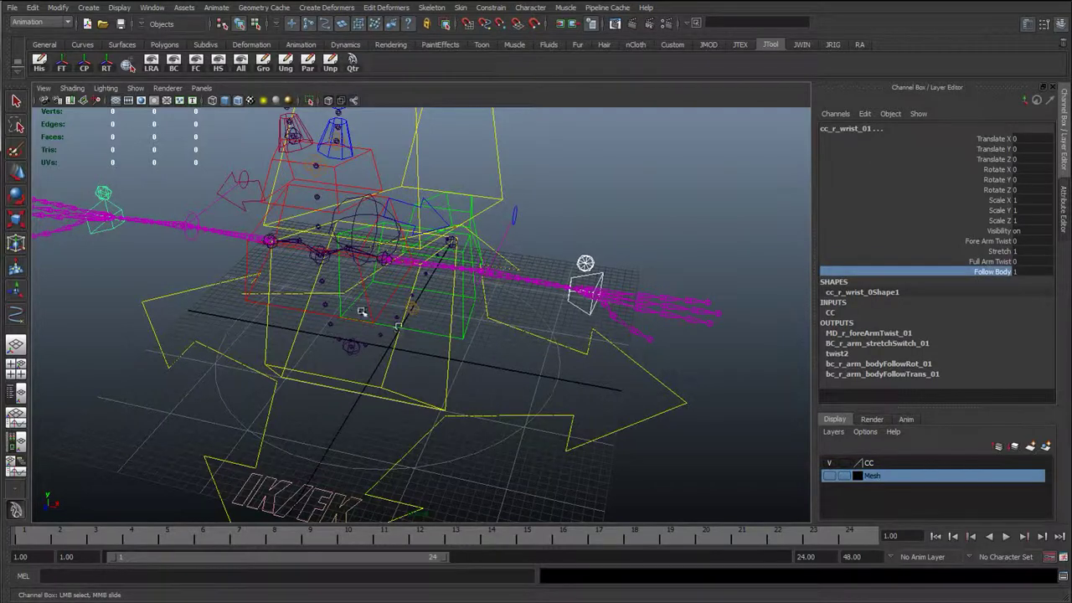
Rotate cc_upperBody_01 in Z to test how the wrist controls follow it, and undo the rotation
{"action": "key", "text": "w"}
{"action": "left_click", "coordinate": [369, 303]}
{"action": "left_click", "coordinate": [362, 301]}
{"action": "key", "text": "e"}
{"action": "left_click_drag", "start_coordinate": [359, 277], "coordinate": [405, 220]}
{"action": "key", "text": "ctrl+z"}
{"action": "key", "text": "ctrl+z"}
{"action": "key", "text": "ctrl+z"}
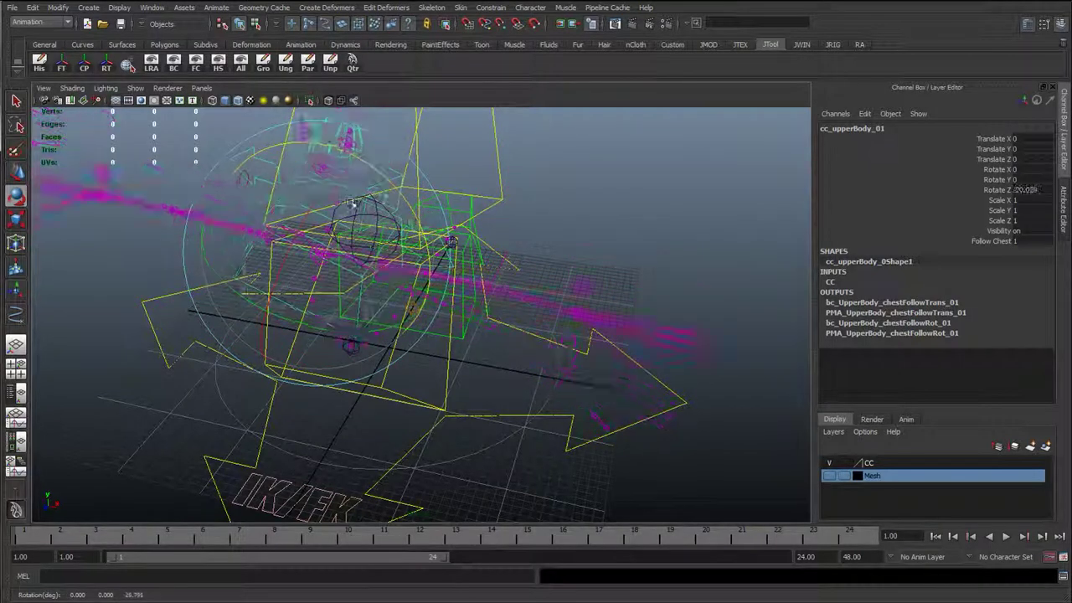
Rotate the upper body control once more from a lower front view and undo it
{"action": "key", "text": "q"}
{"action": "left_click_drag", "start_coordinate": [401, 311], "coordinate": [399, 333], "text": "alt"}
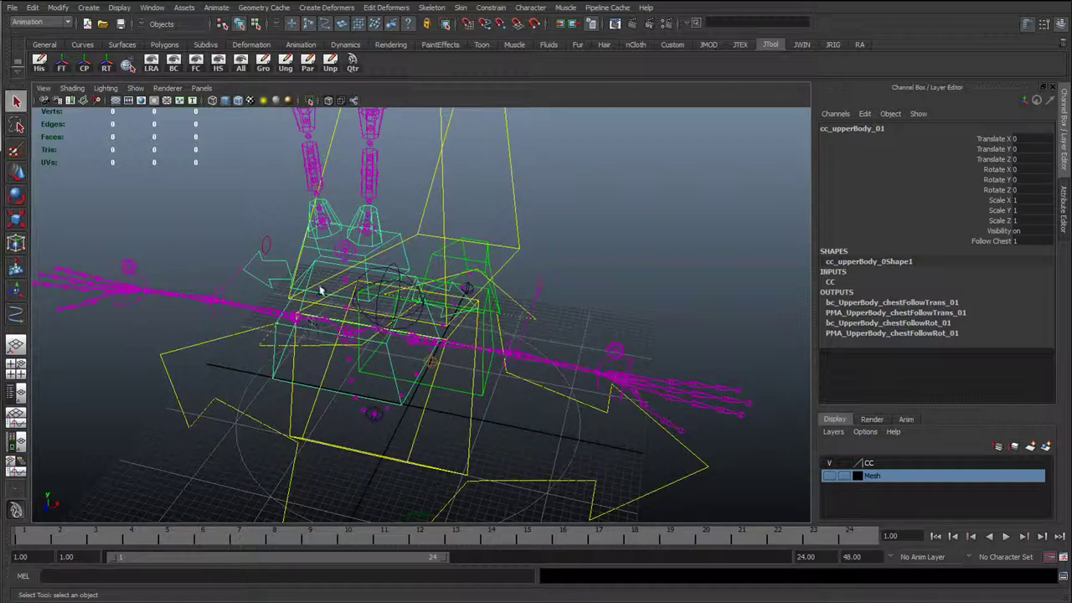
{"action": "left_click_drag", "start_coordinate": [317, 362], "coordinate": [346, 318], "text": "alt"}
{"action": "key", "text": "e"}
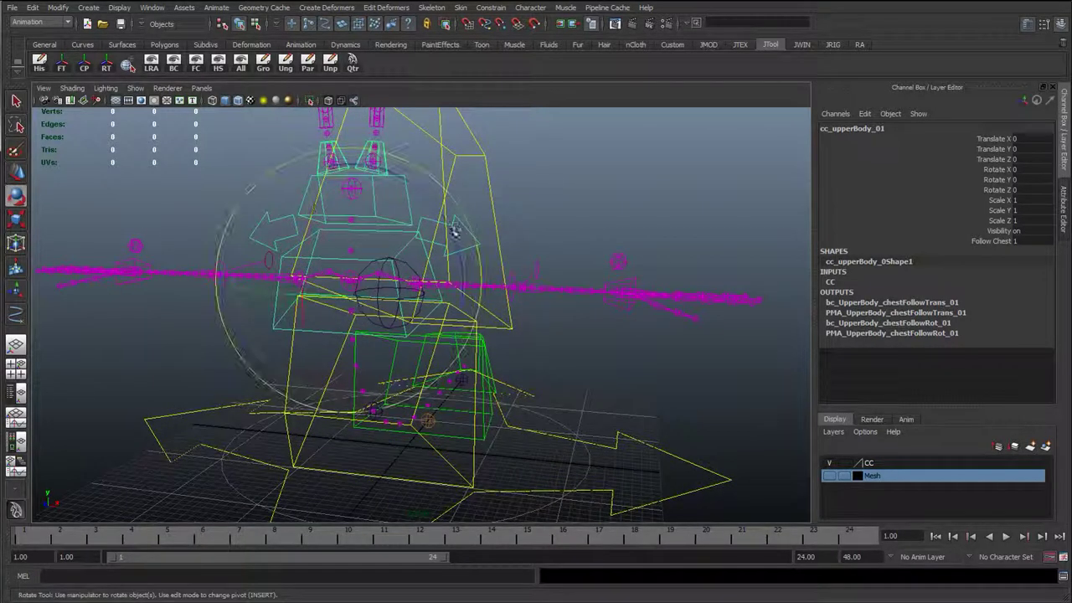
{"action": "left_click_drag", "start_coordinate": [457, 224], "coordinate": [608, 385]}
{"action": "key", "text": "ctrl+z"}
Set L Arm IKFK on the cc_global_IKFK_01 control to 1
{"action": "left_click_drag", "start_coordinate": [540, 447], "coordinate": [399, 472], "text": "alt"}
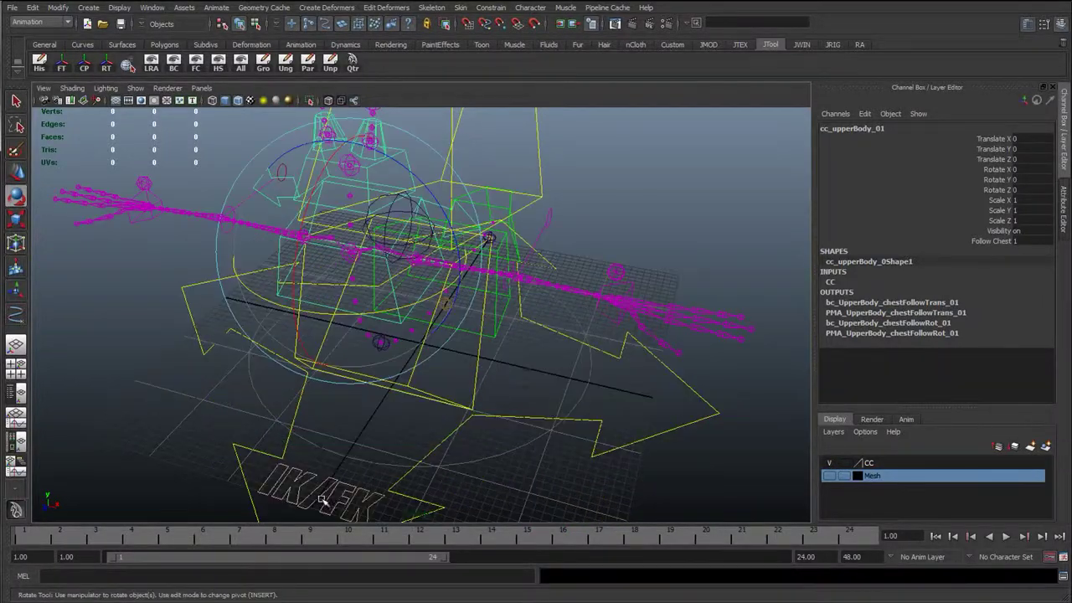
{"action": "left_click", "coordinate": [377, 482]}
{"action": "left_click", "coordinate": [995, 138]}
{"action": "middle_click_drag", "start_coordinate": [623, 229], "coordinate": [659, 244]}
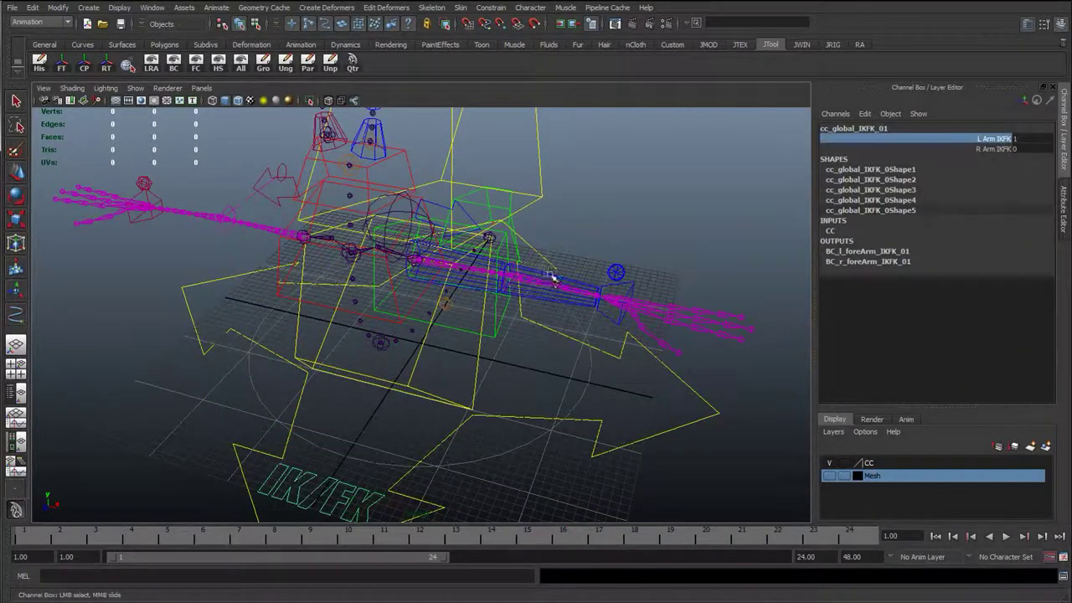
Rotate the left forearm FK control to bend the arm forward at the elbow
{"action": "left_click", "coordinate": [553, 285]}
{"action": "left_click_drag", "start_coordinate": [568, 332], "coordinate": [443, 342]}
{"action": "left_click", "coordinate": [678, 281]}
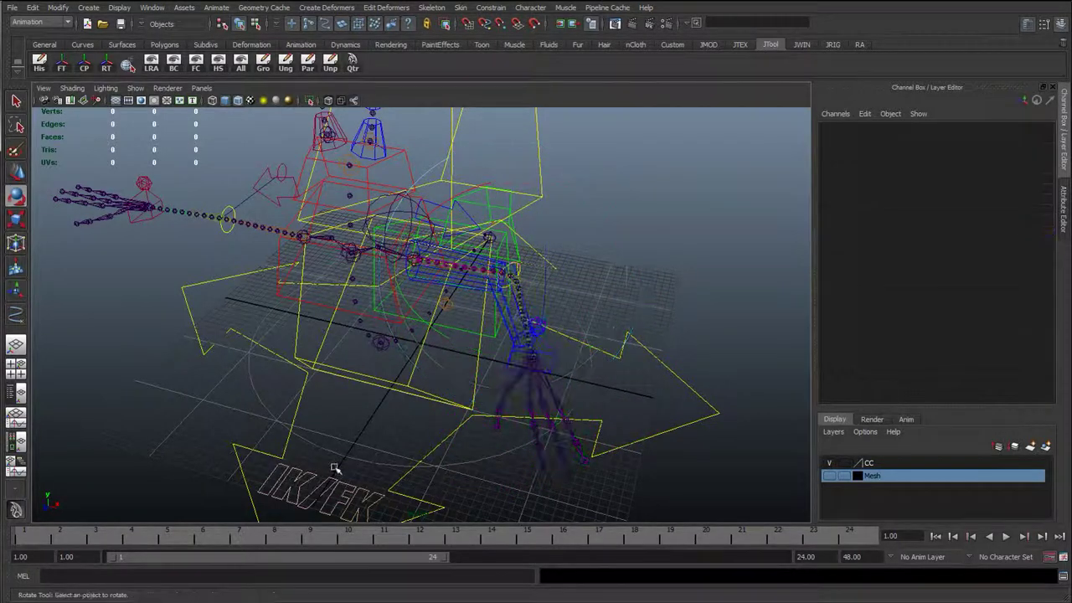
Switch the left arm back to IK by setting L Arm IKFK to 0
{"action": "left_click", "coordinate": [335, 469]}
{"action": "left_click", "coordinate": [995, 138]}
{"action": "middle_click_drag", "start_coordinate": [654, 233], "coordinate": [429, 250]}
Slide Follow Body on cc_l_wrist_01 to test the blend and return it to 1
{"action": "key", "text": "w"}
{"action": "left_click_drag", "start_coordinate": [560, 340], "coordinate": [577, 337], "text": "alt"}
{"action": "left_click", "coordinate": [587, 321]}
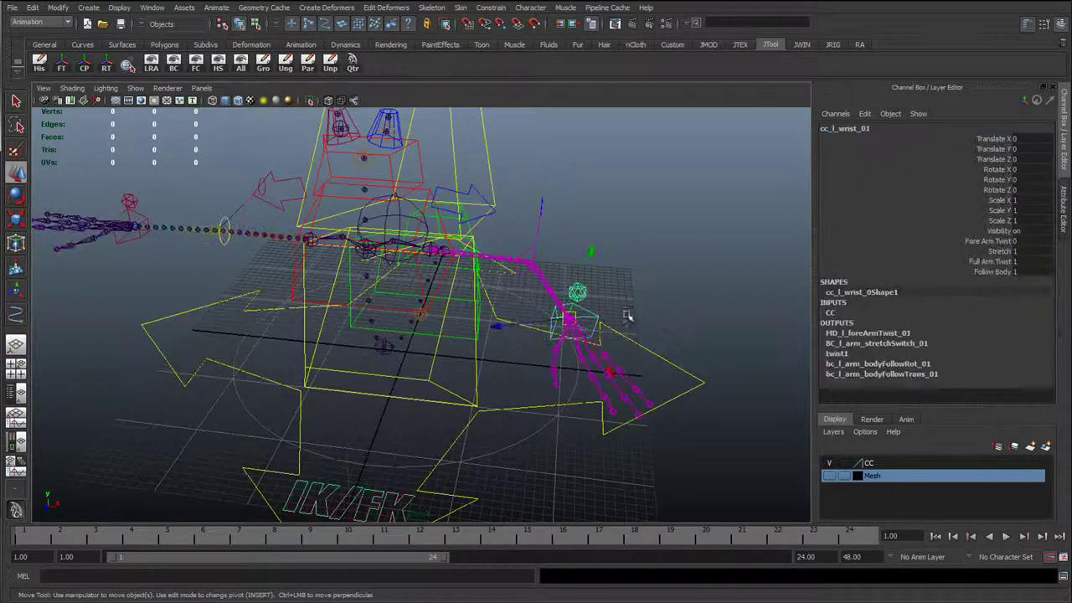
{"action": "left_click", "coordinate": [995, 271]}
{"action": "middle_click_drag", "start_coordinate": [733, 299], "coordinate": [497, 338]}
{"action": "middle_click_drag", "start_coordinate": [583, 307], "coordinate": [466, 351]}
{"action": "left_click_drag", "start_coordinate": [467, 350], "coordinate": [430, 377], "text": "alt"}
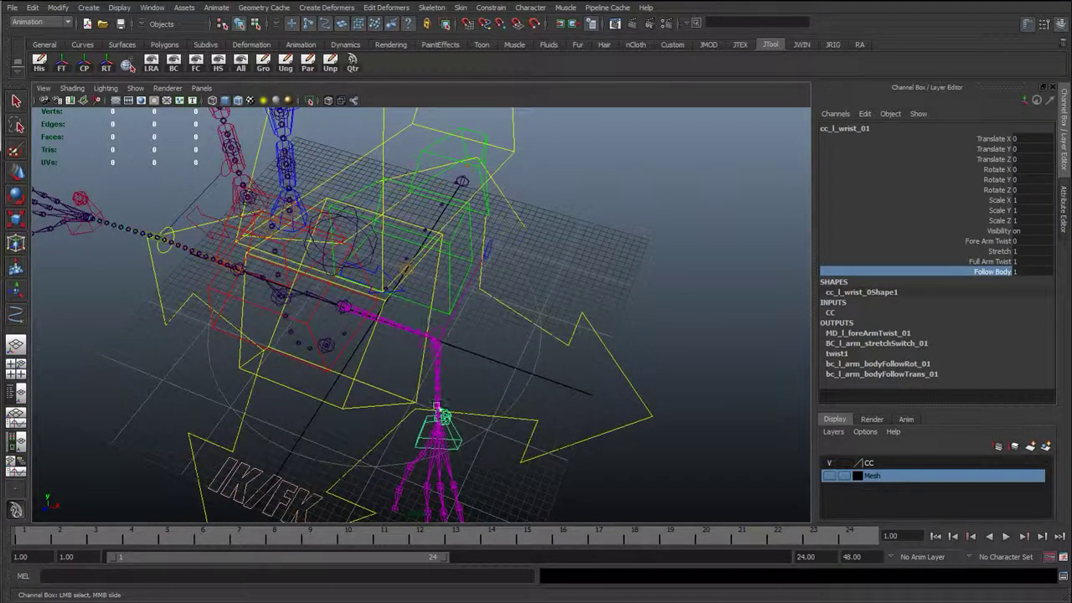
Move the cc_l_wrist_01 control freely to test the IK arm, and undo the move
{"action": "key", "text": "w"}
{"action": "left_click_drag", "start_coordinate": [627, 433], "coordinate": [559, 399], "text": "alt"}
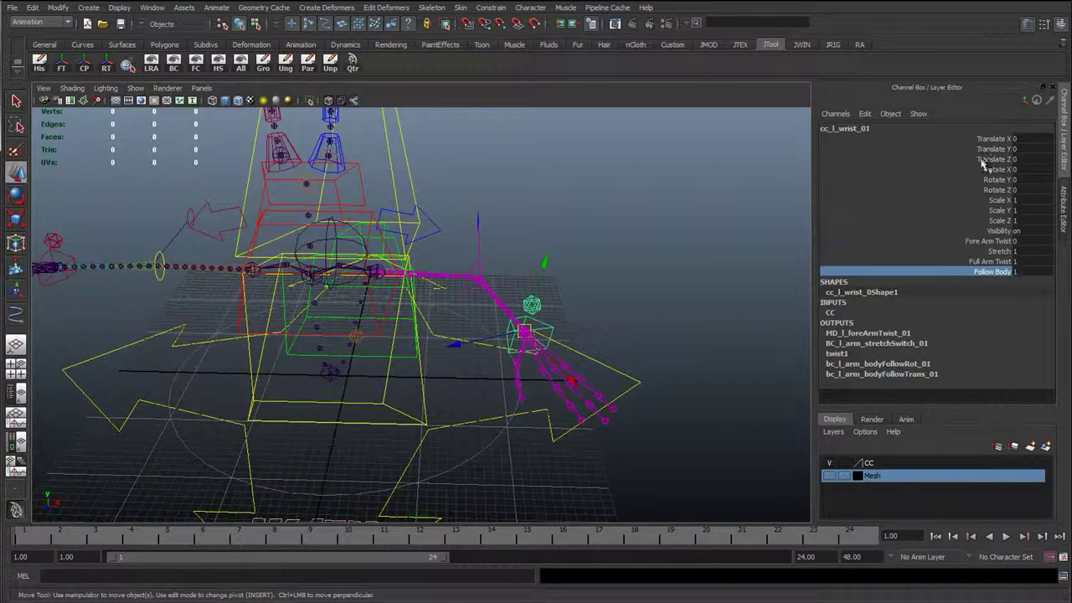
{"action": "left_click_drag", "start_coordinate": [525, 333], "coordinate": [554, 303]}
{"action": "left_click_drag", "start_coordinate": [549, 309], "coordinate": [531, 439], "text": "alt"}
{"action": "key", "text": "ctrl+z"}
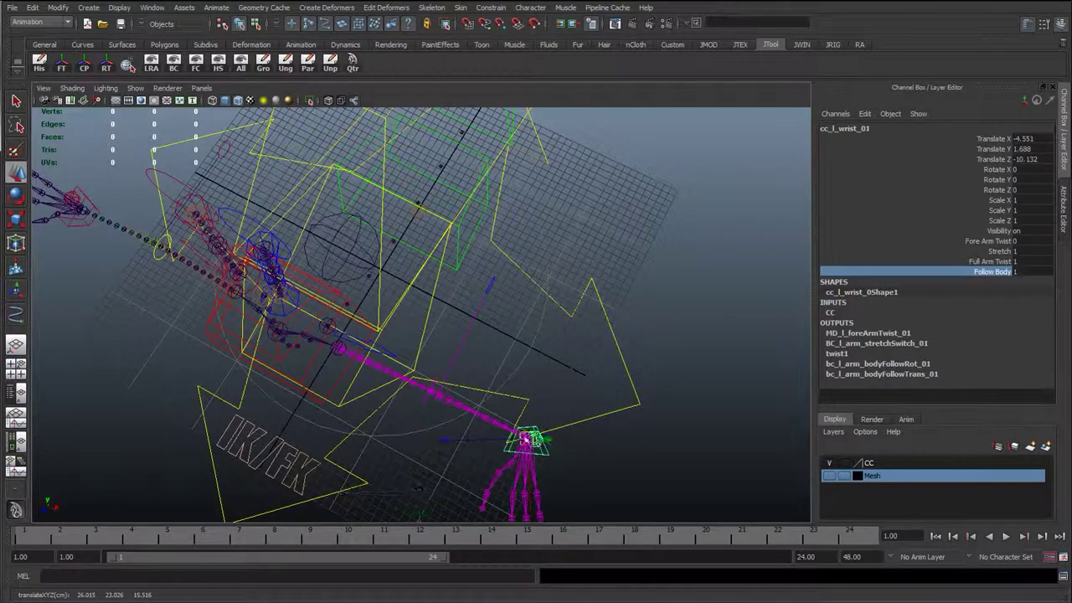
Undo the wrist control's move and switch the left arm to FK by setting L Arm IKFK to 1
{"action": "key", "text": "ctrl+z"}
{"action": "left_click", "coordinate": [360, 444]}
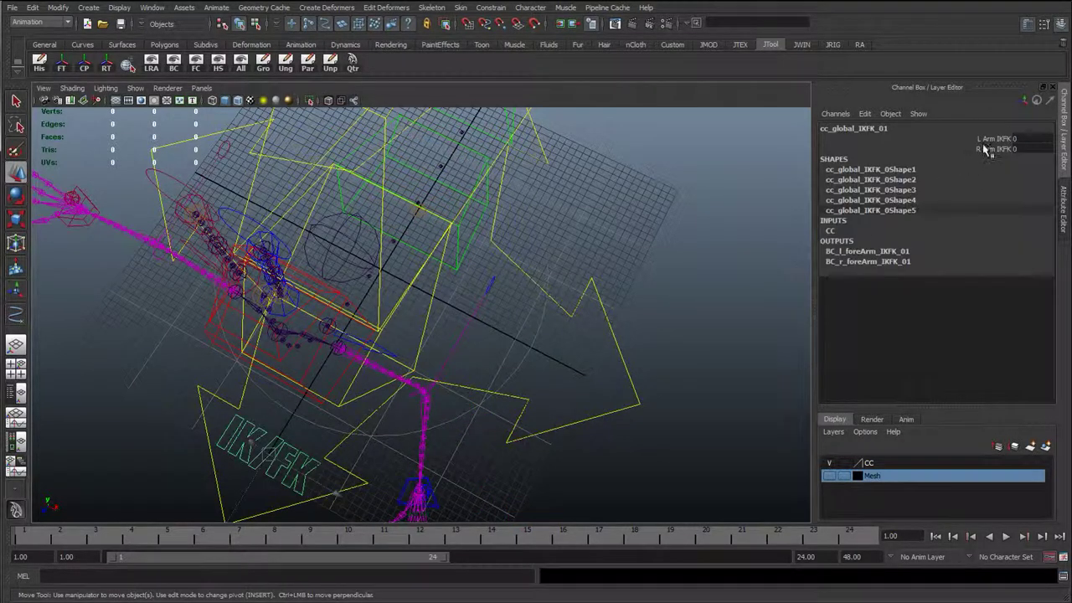
{"action": "left_click", "coordinate": [995, 139]}
{"action": "middle_click_drag", "start_coordinate": [473, 427], "coordinate": [410, 438]}
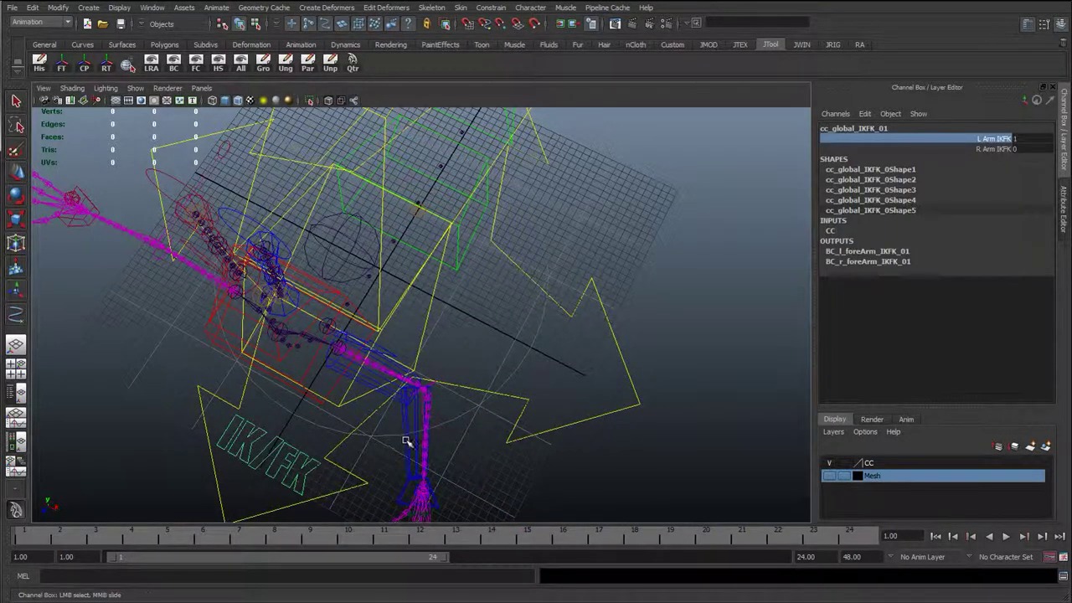
Reset the cc_l_foreArmFK_01 control's rotation to 0 on all three axes to straighten the FK arm
{"action": "left_click", "coordinate": [406, 441]}
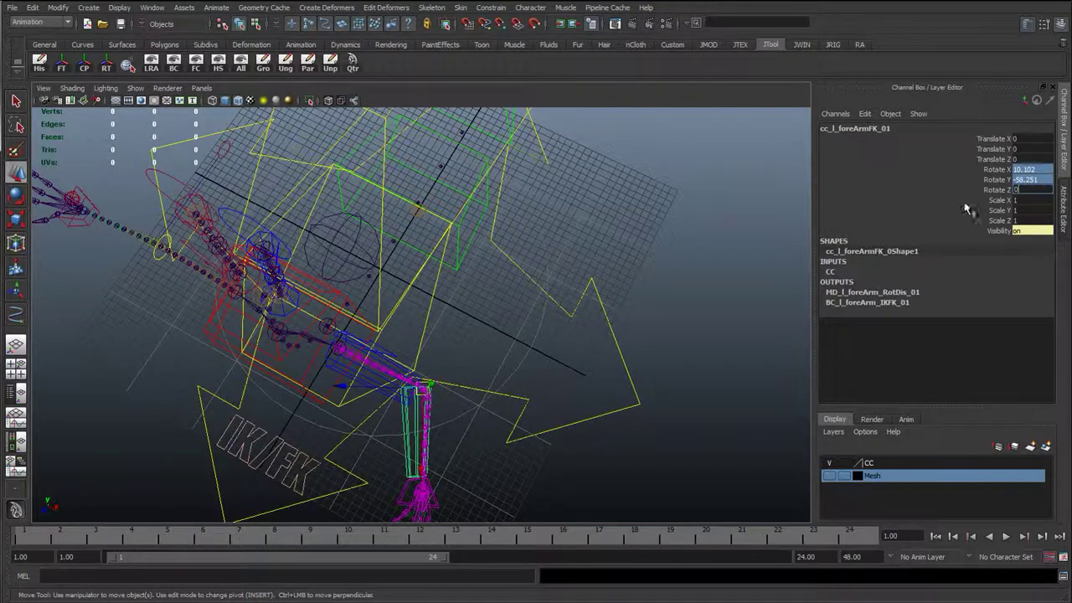
{"action": "key", "text": "Return"}
{"action": "left_click", "coordinate": [620, 293]}
Switch the left arm back to IK with the L Arm IKFK attribute on cc_global_IKFK_01
{"action": "left_click_drag", "start_coordinate": [306, 433], "coordinate": [295, 447], "text": "alt"}
{"action": "left_click", "coordinate": [274, 491]}
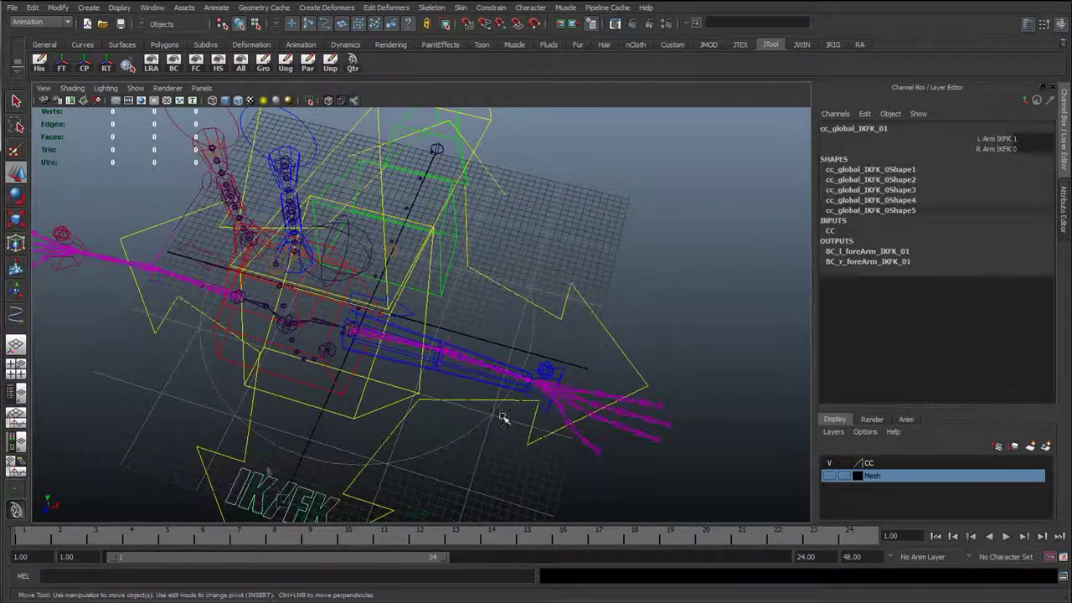
{"action": "left_click_drag", "start_coordinate": [502, 419], "coordinate": [239, 383], "text": "alt"}
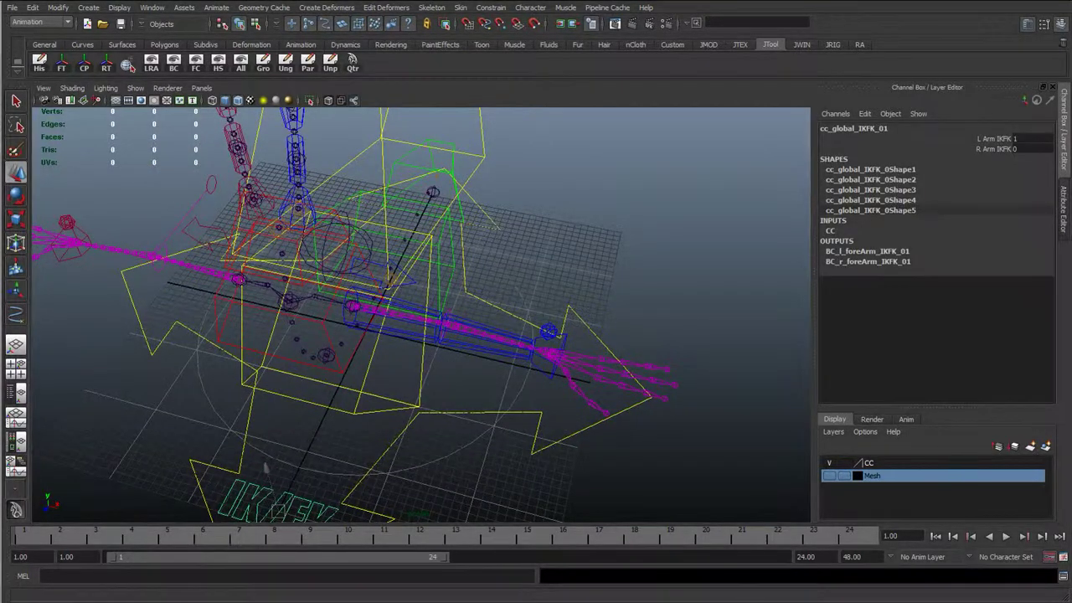
{"action": "right_click_drag", "start_coordinate": [457, 352], "coordinate": [495, 361], "text": "alt"}
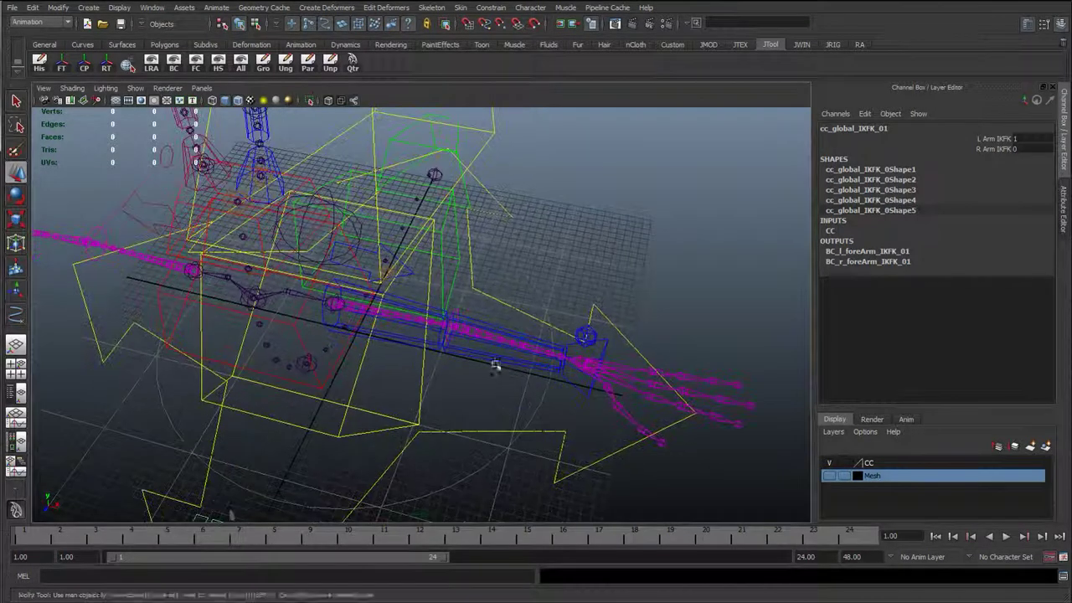
{"action": "key", "text": "q"}
{"action": "left_click", "coordinate": [608, 349]}
{"action": "scroll", "coordinate": [607, 349], "scroll_direction": "down", "scroll_amount": 3}
{"action": "left_click", "coordinate": [644, 408]}
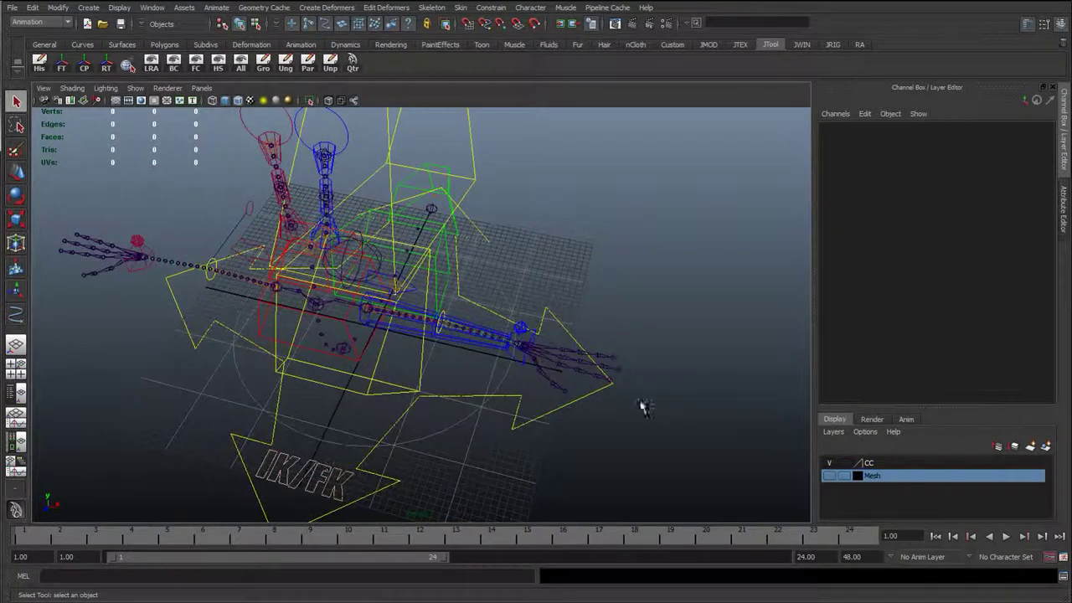
{"action": "left_click", "coordinate": [517, 425]}
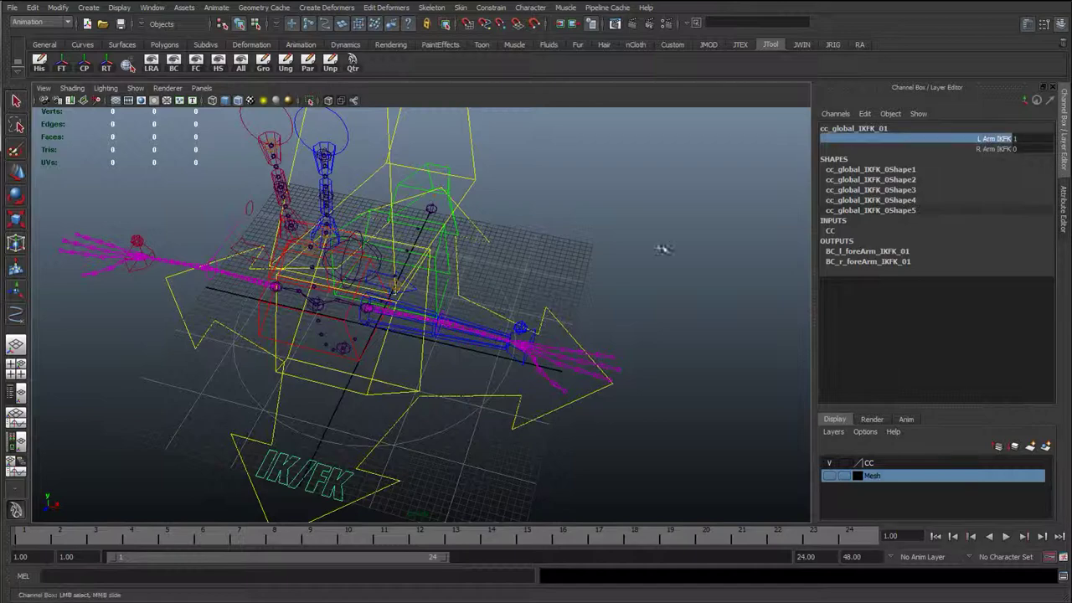
Move cc_l_wrist_01 freely to about X -7.7, Y -5.4, Z 8.5 to test how the IK arm bends
{"action": "left_click", "coordinate": [532, 339]}
{"action": "left_click", "coordinate": [534, 334]}
{"action": "key", "text": "w"}
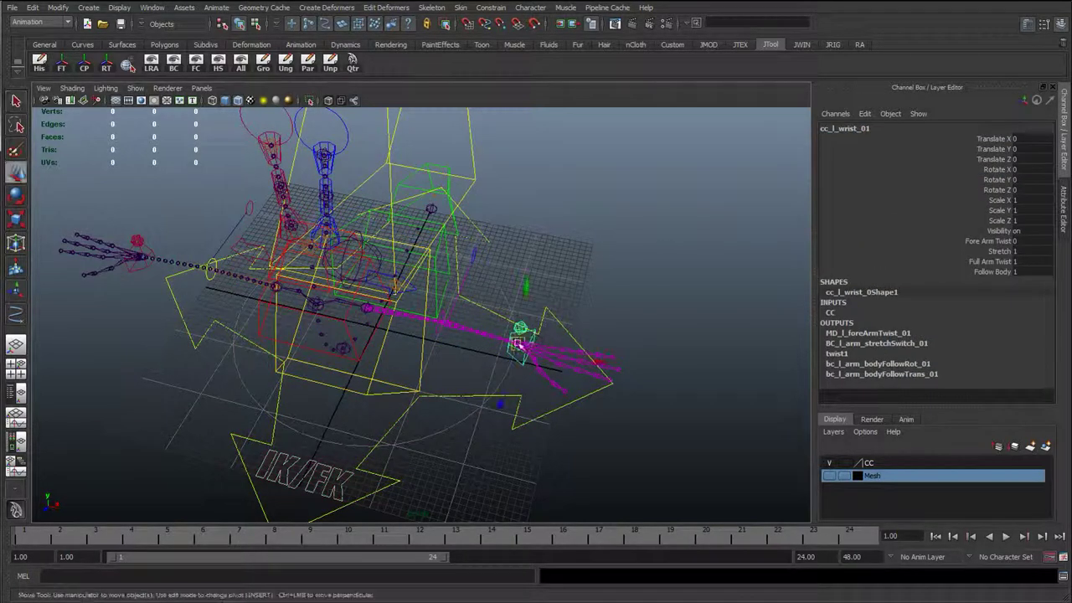
{"action": "left_click_drag", "start_coordinate": [520, 342], "coordinate": [260, 419]}
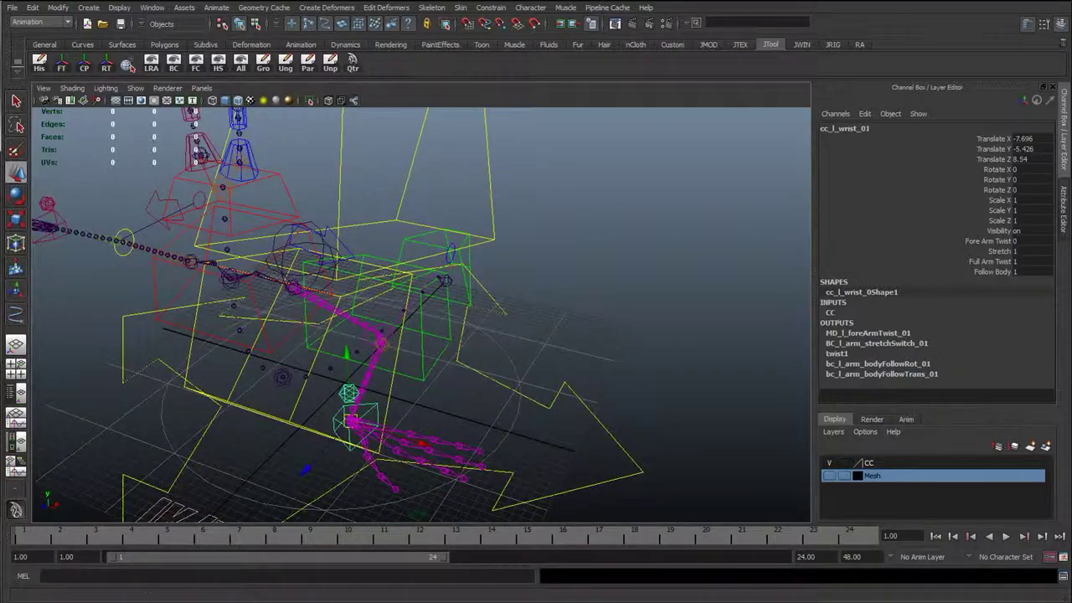
{"action": "left_click_drag", "start_coordinate": [486, 347], "coordinate": [471, 360], "text": "alt"}
{"action": "middle_click_drag", "start_coordinate": [471, 359], "coordinate": [513, 350], "text": "alt"}
{"action": "left_click_drag", "start_coordinate": [387, 371], "coordinate": [328, 301], "text": "alt"}
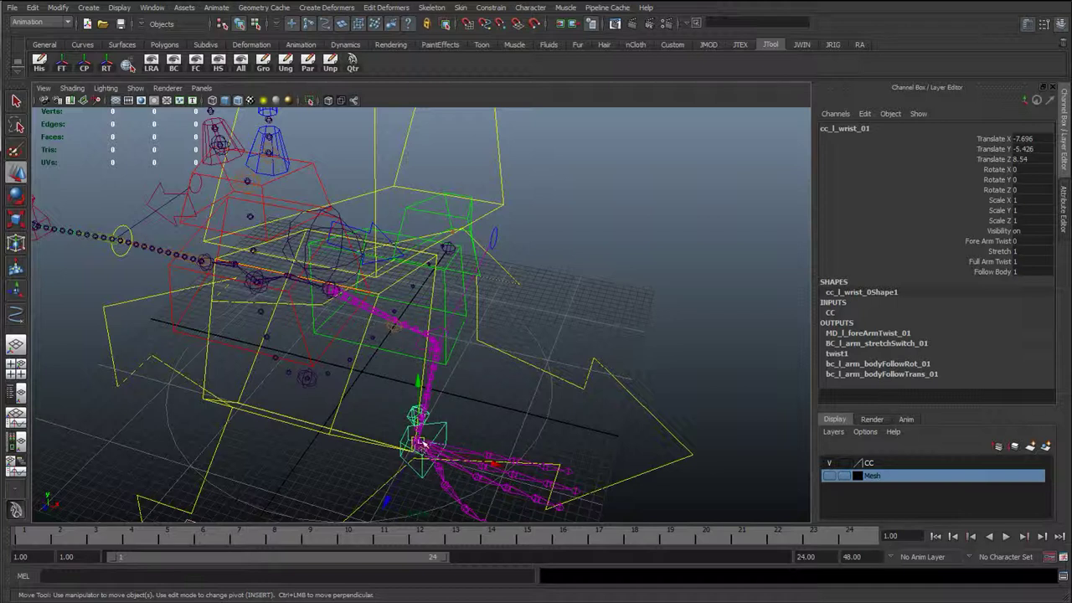
Reset Translate X, Y and Z of cc_l_wrist_01 to 0
{"action": "left_click_drag", "start_coordinate": [1029, 159], "coordinate": [1029, 149]}
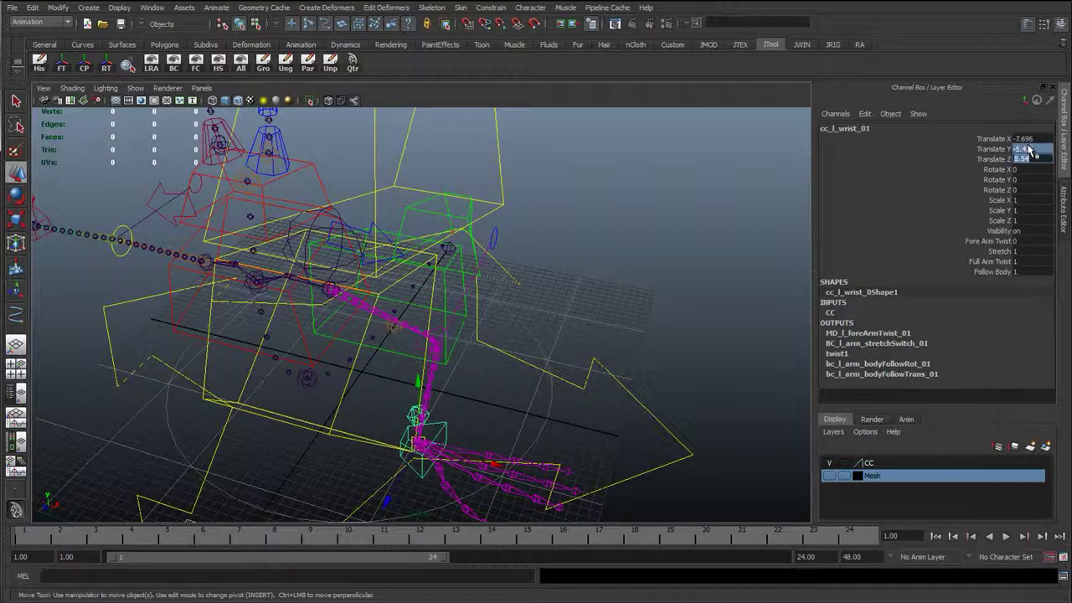
{"action": "type", "text": "0"}
{"action": "key", "text": "Return"}
{"action": "left_click", "coordinate": [1023, 138]}
{"action": "type", "text": "0"}
{"action": "key", "text": "Return"}
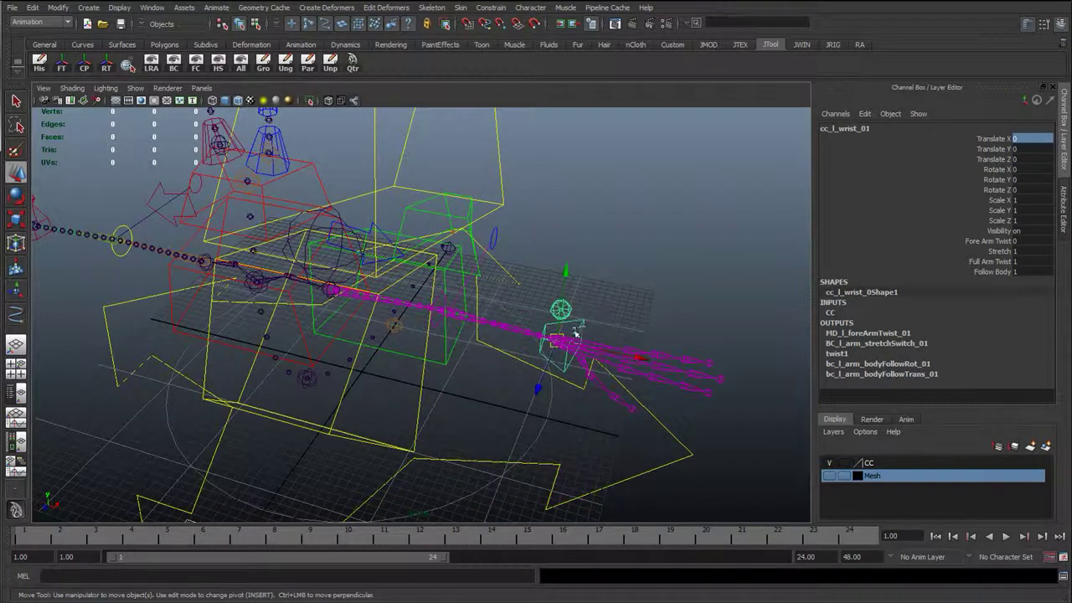
Examine the left IK arm and its wrist control from several angles
{"action": "left_click_drag", "start_coordinate": [577, 339], "coordinate": [480, 346], "text": "alt"}
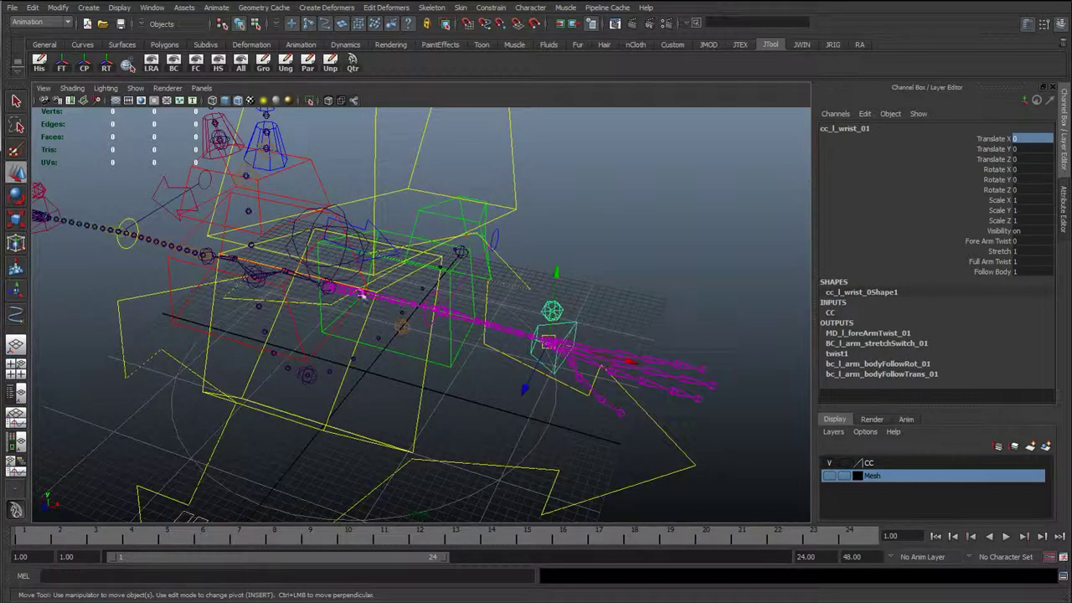
{"action": "key", "text": "q"}
{"action": "left_click_drag", "start_coordinate": [470, 321], "coordinate": [435, 317], "text": "alt"}
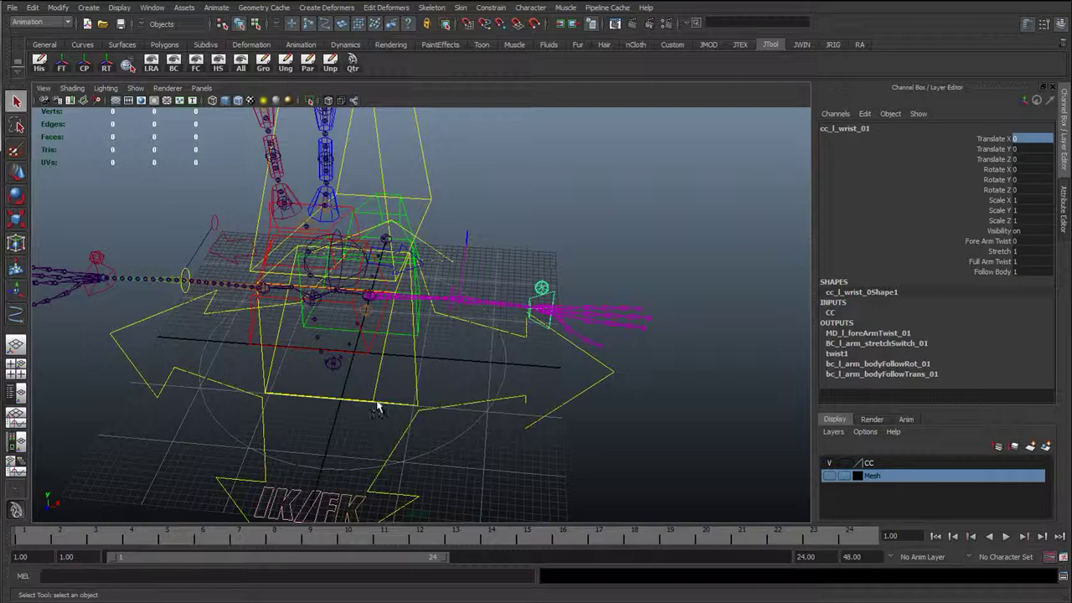
{"action": "left_click_drag", "start_coordinate": [377, 408], "coordinate": [350, 412], "text": "alt"}
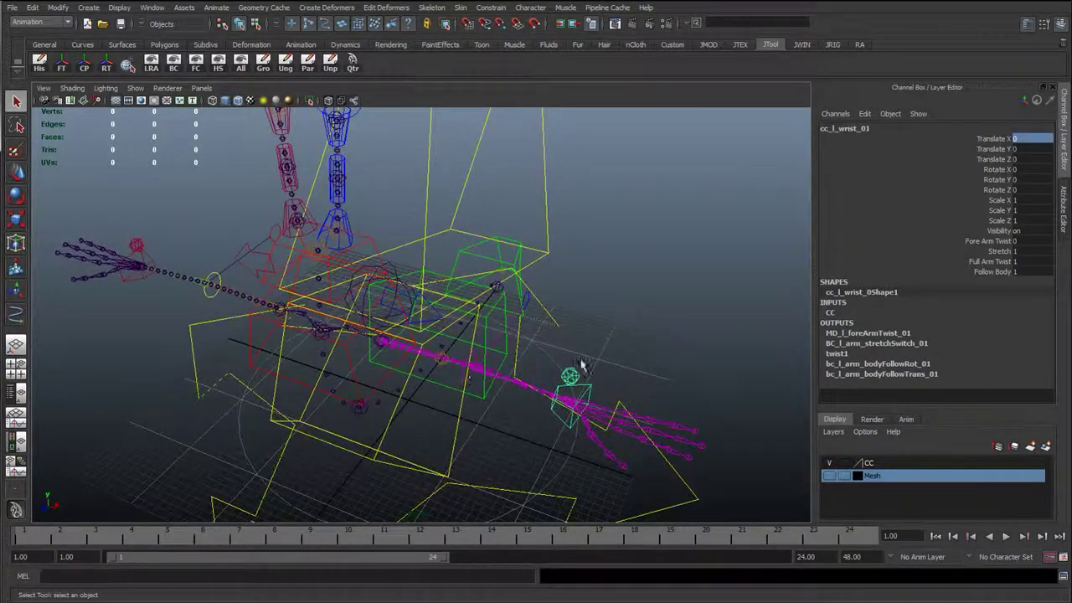
{"action": "left_click", "coordinate": [628, 330]}
{"action": "left_click_drag", "start_coordinate": [517, 352], "coordinate": [421, 360], "text": "alt"}
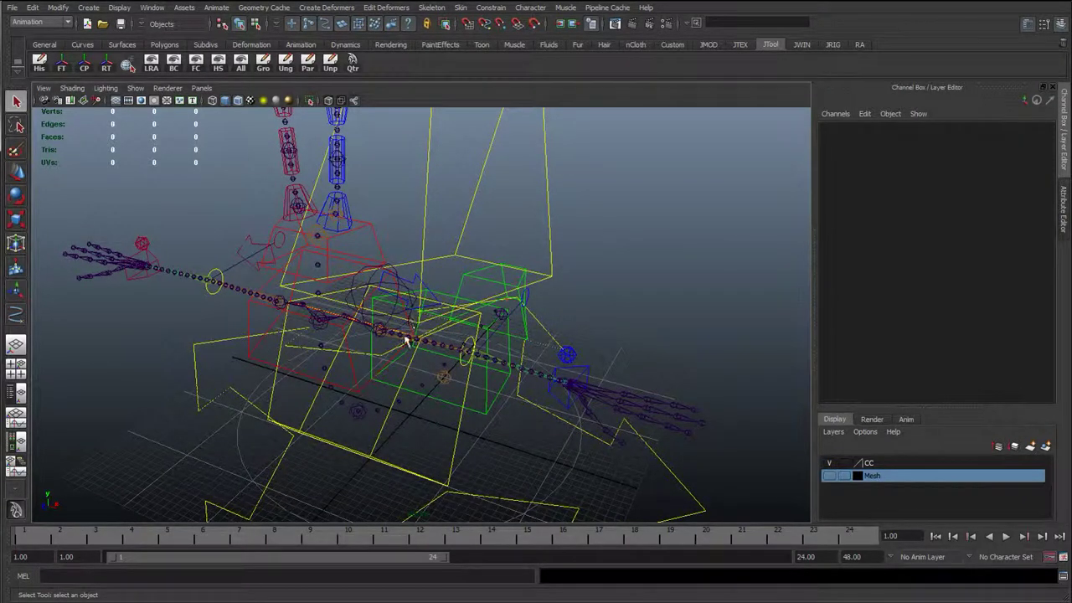
Inspect the left shoulder joint's name, transforms and connections, and view the whole rig with nothing selected
{"action": "left_click", "coordinate": [408, 339]}
{"action": "key", "text": "w"}
{"action": "left_click_drag", "start_coordinate": [464, 366], "coordinate": [431, 354], "text": "alt"}
{"action": "left_click", "coordinate": [412, 352]}
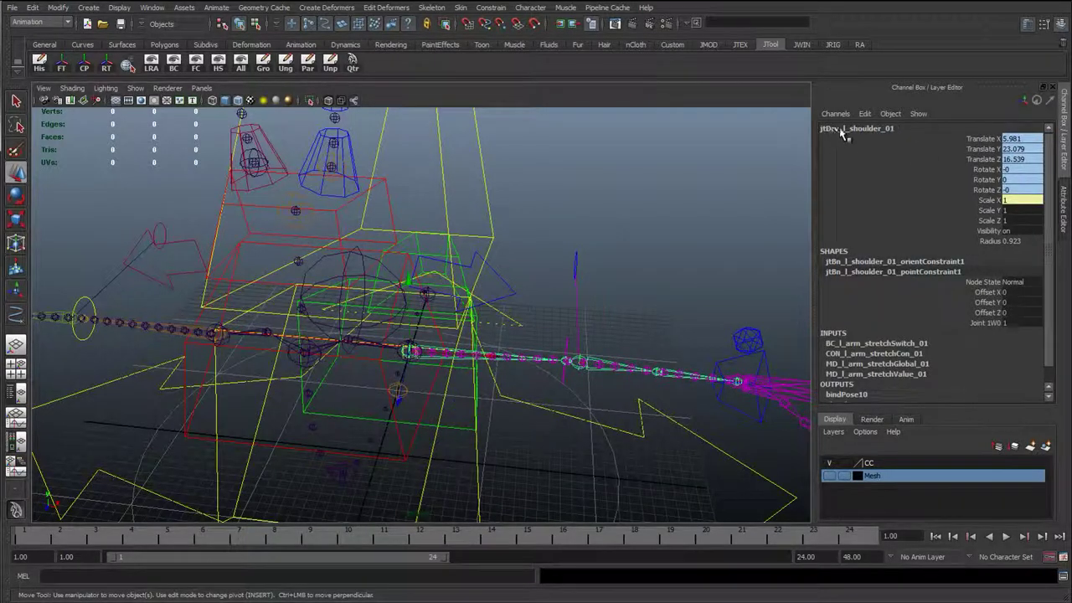
{"action": "left_click", "coordinate": [616, 328]}
{"action": "left_click_drag", "start_coordinate": [616, 328], "coordinate": [416, 241], "text": "alt"}
{"action": "left_click_drag", "start_coordinate": [412, 397], "coordinate": [419, 369], "text": "alt"}
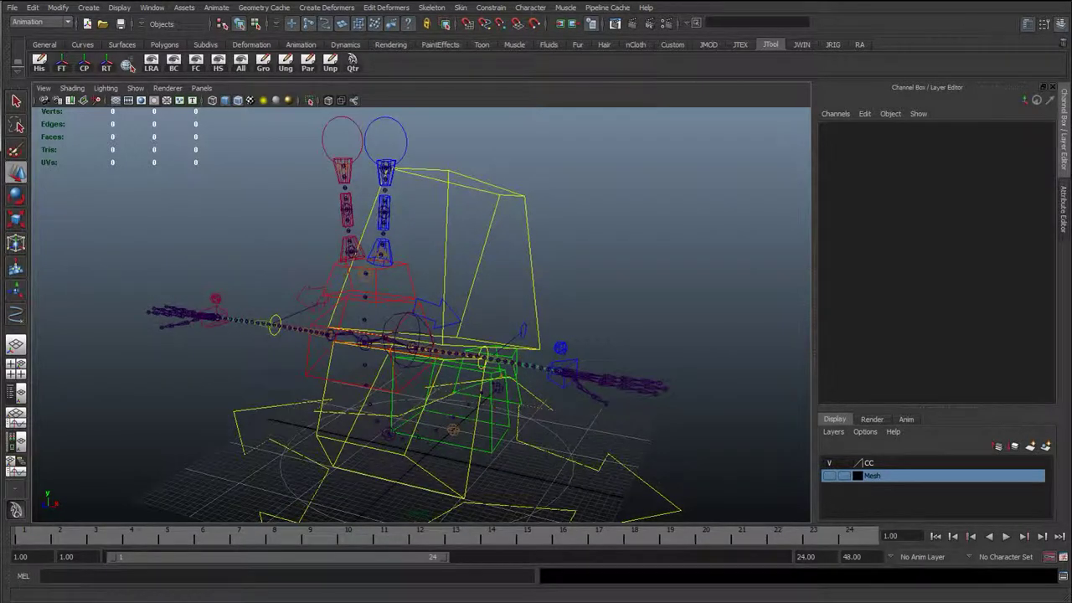